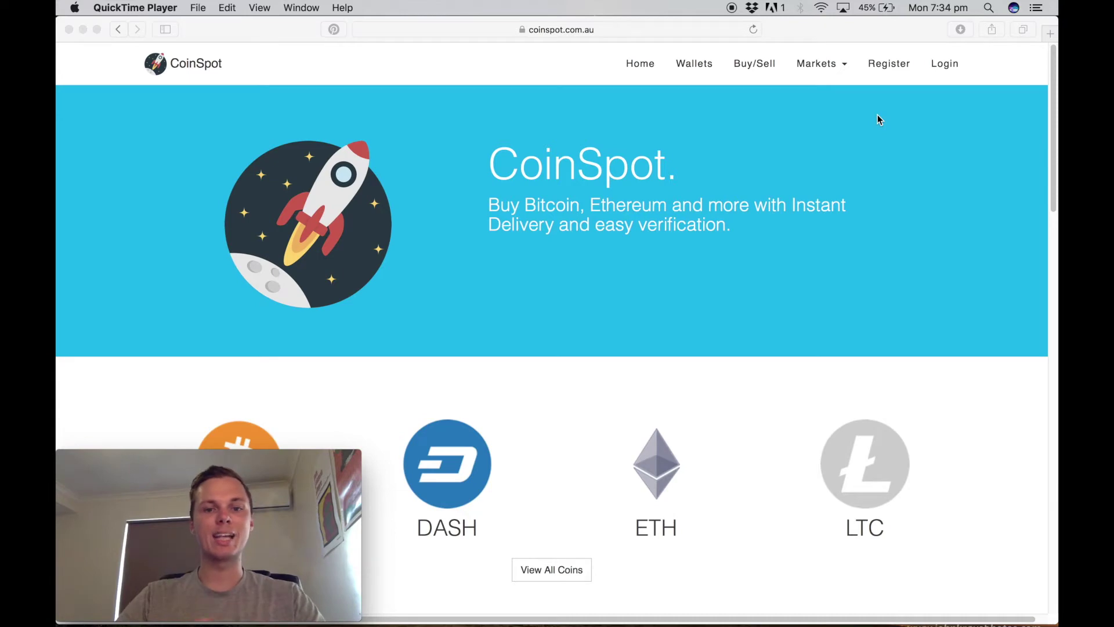
scroll(877, 116, "down", 10)
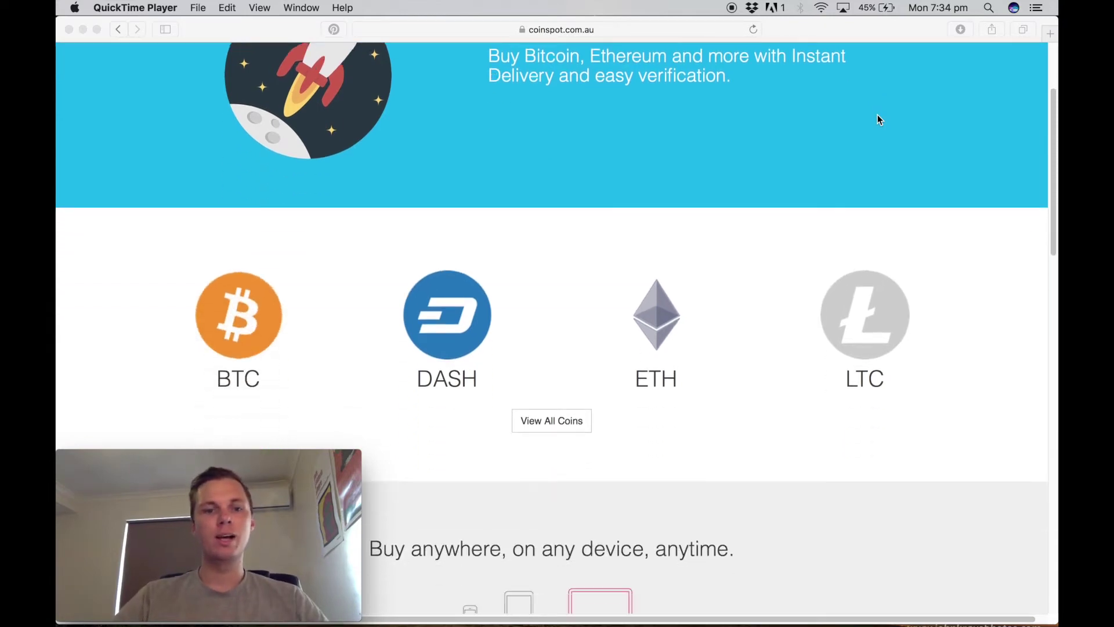
scroll(877, 120, "down", 10)
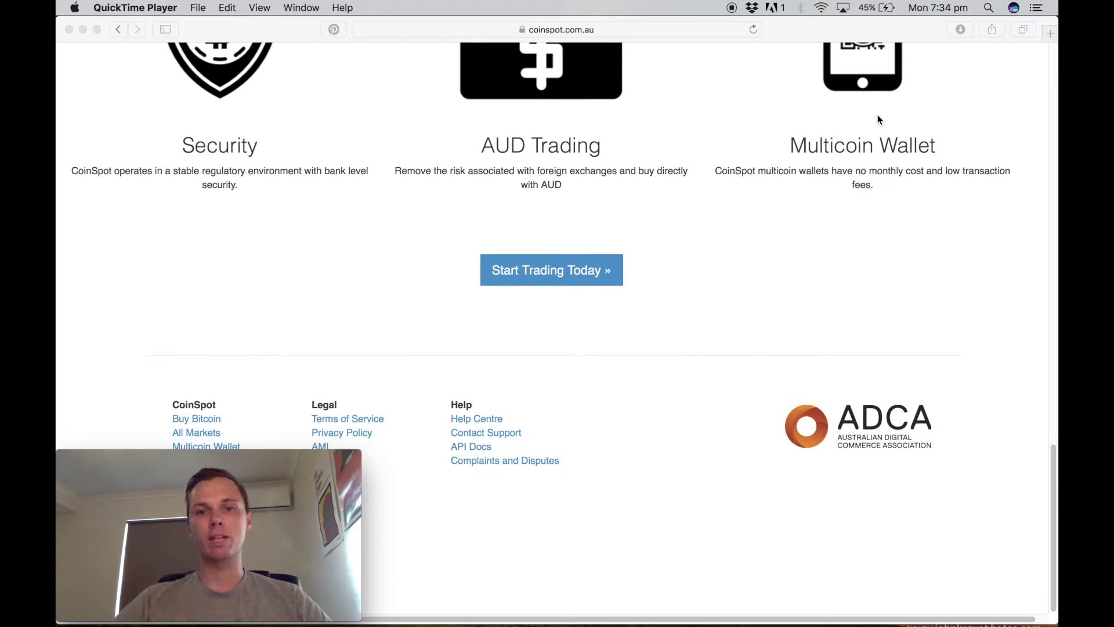
scroll(877, 119, "up", 15)
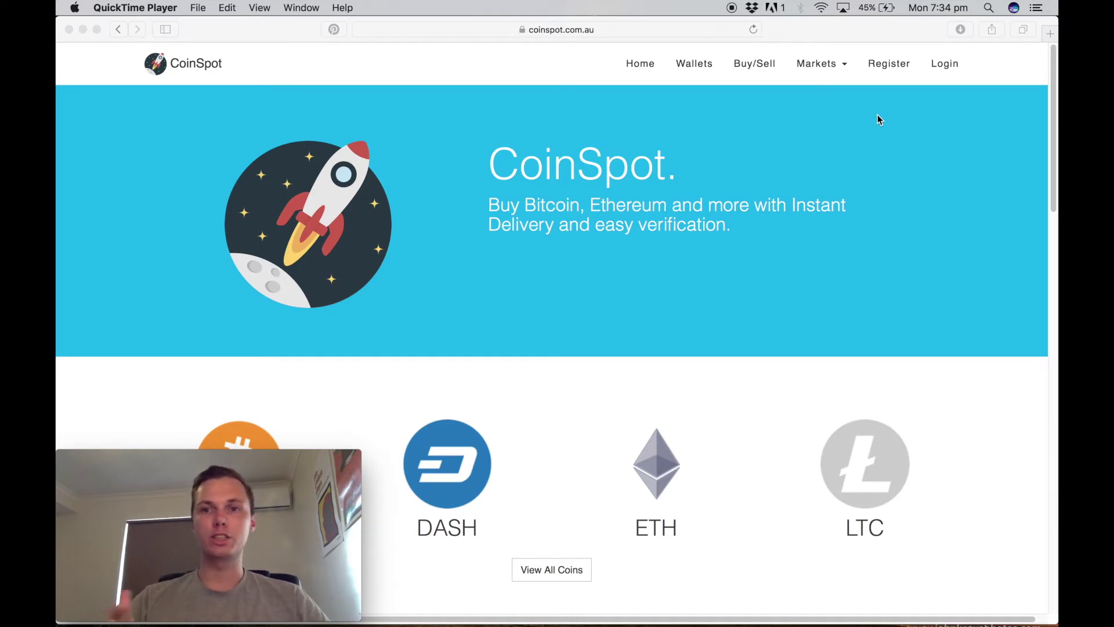
left_click(876, 66)
Open the CoinSpot registration form and go to its email and referral email fields
left_click(877, 66)
scroll(795, 104, "down", 3)
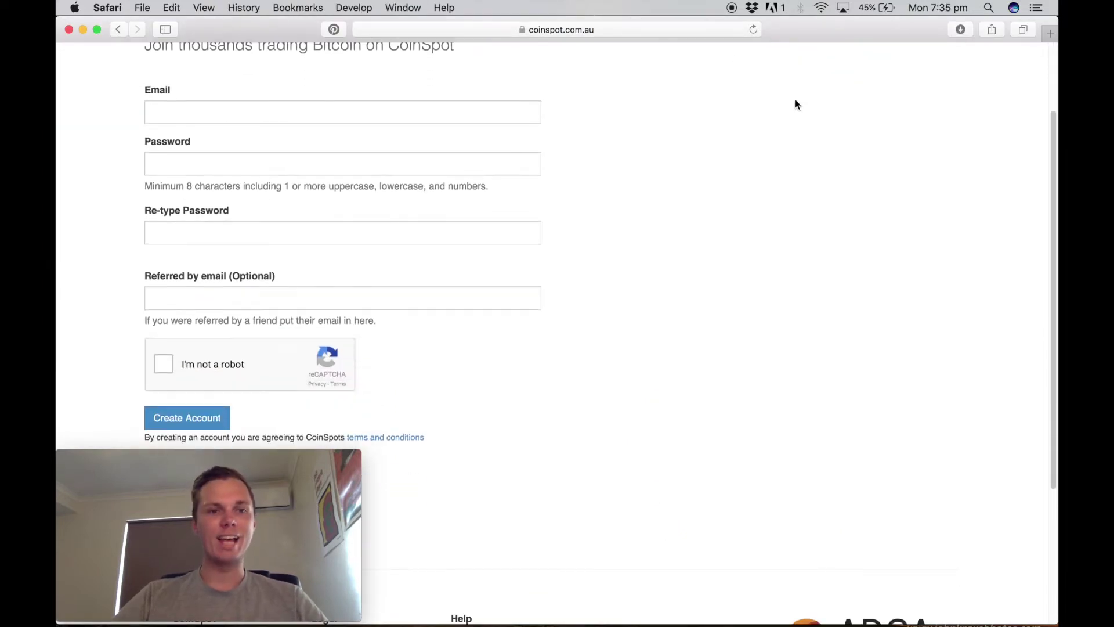
left_click(479, 123)
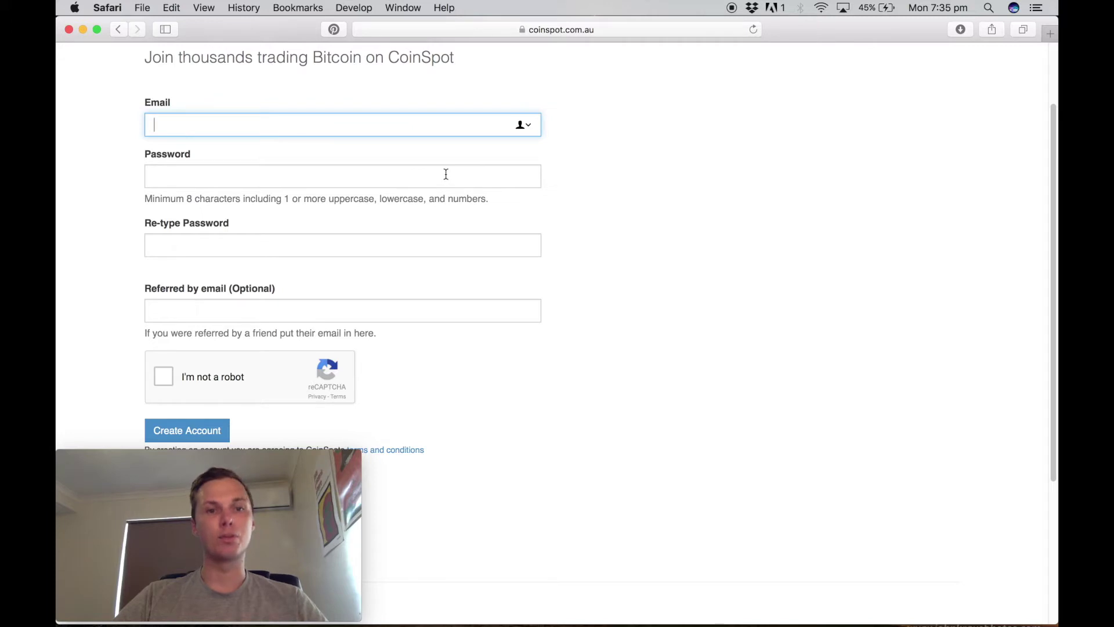
scroll(406, 203, "down", 3)
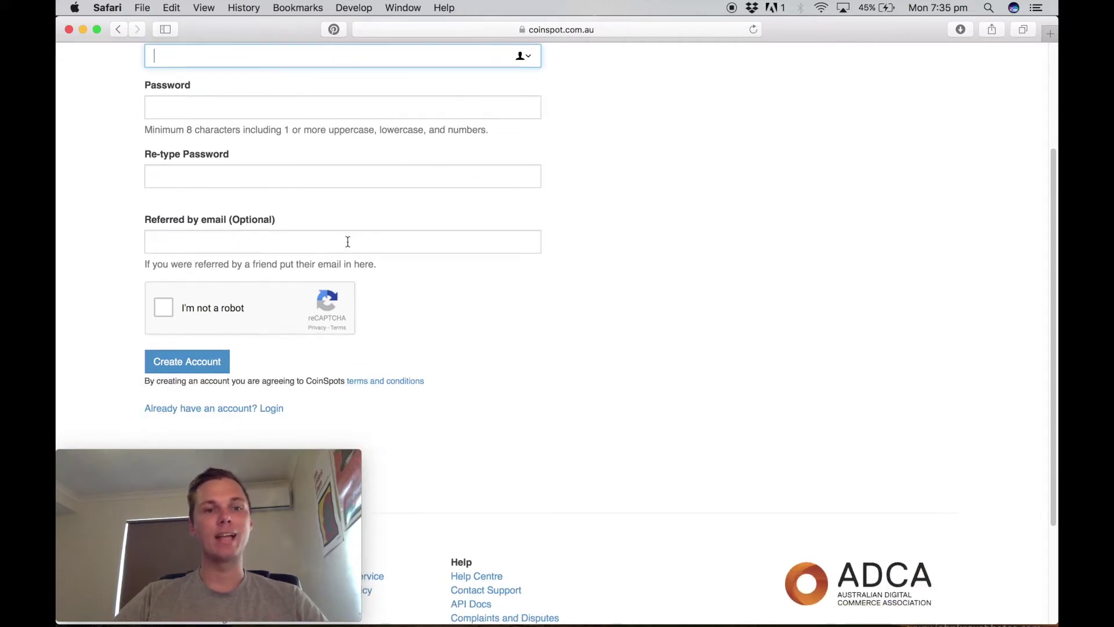
left_click(348, 242)
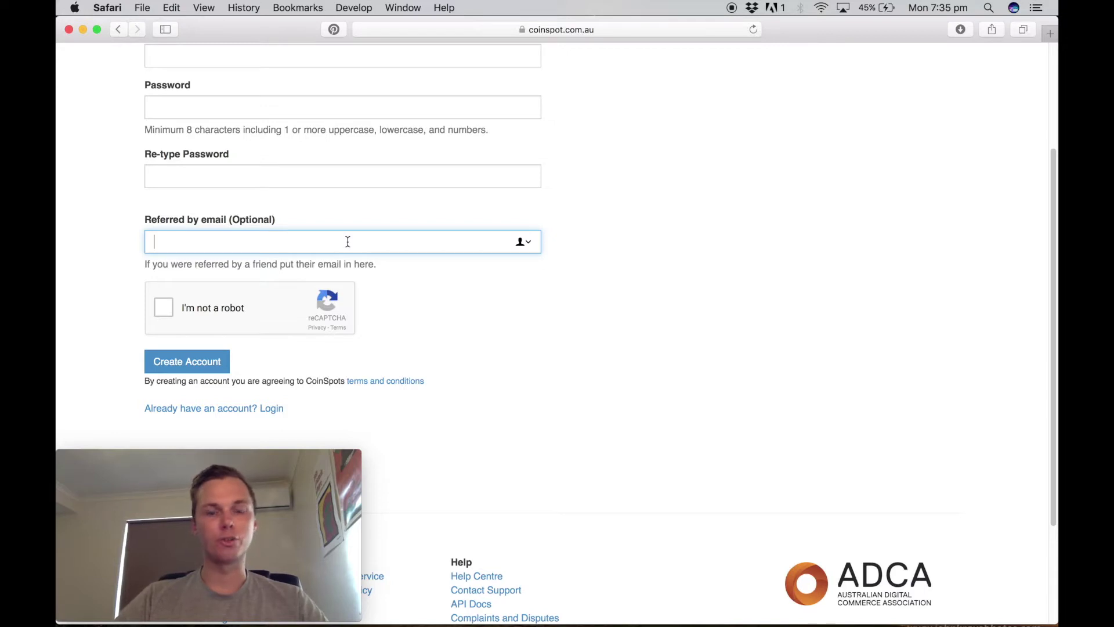
Scroll through the registration form, then go to the Login page
scroll(609, 273, "down", 3)
scroll(609, 274, "up", 5)
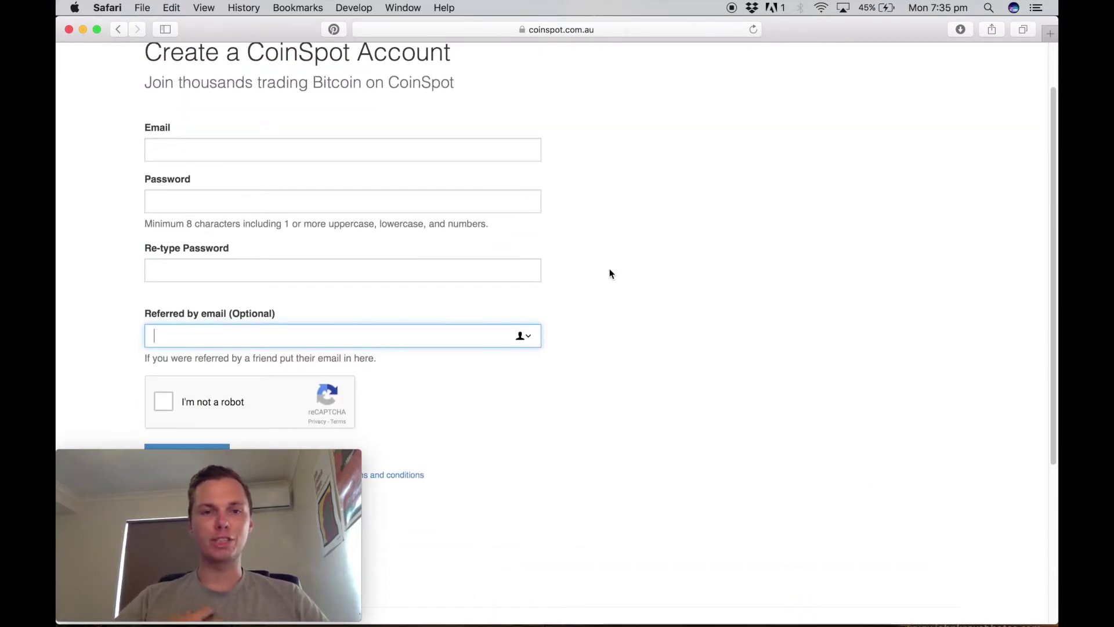
scroll(609, 273, "up", 2)
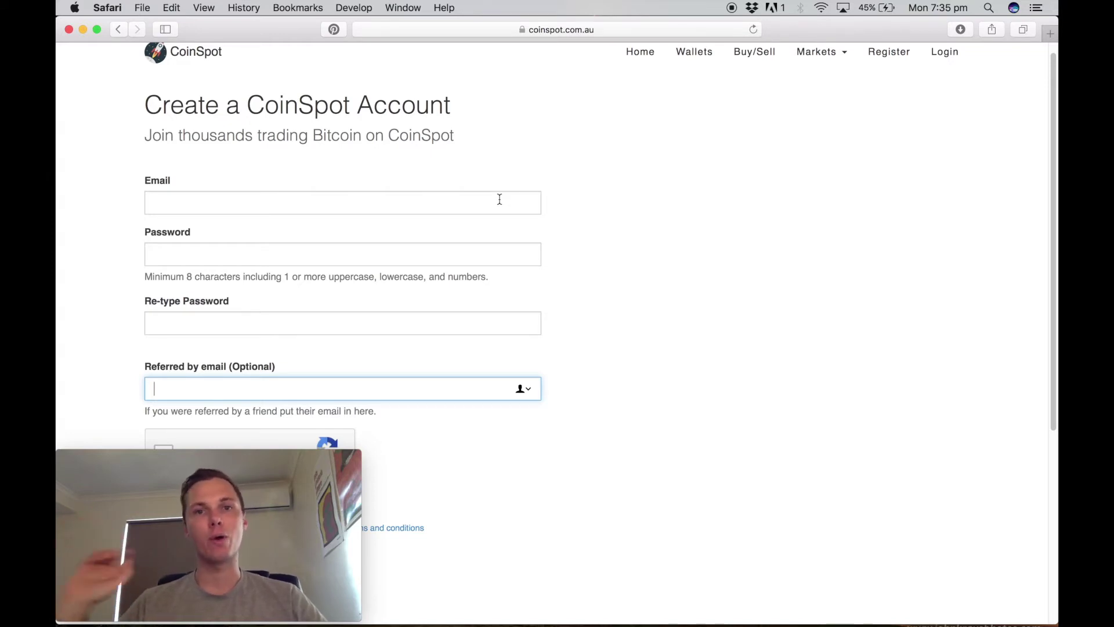
scroll(499, 199, "up", 1)
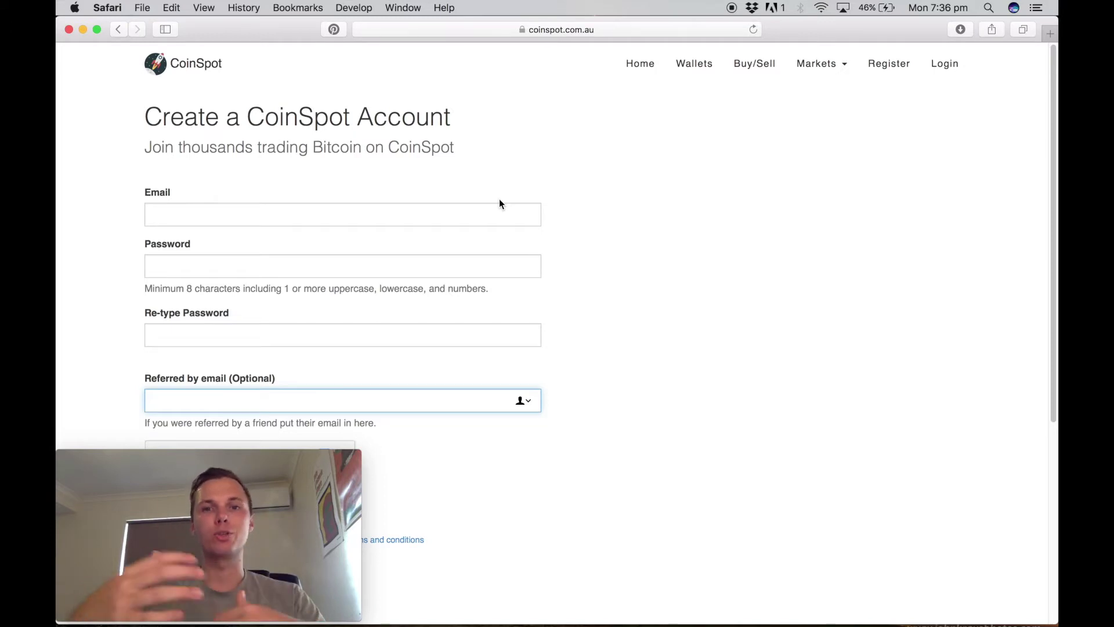
scroll(499, 200, "down", 5)
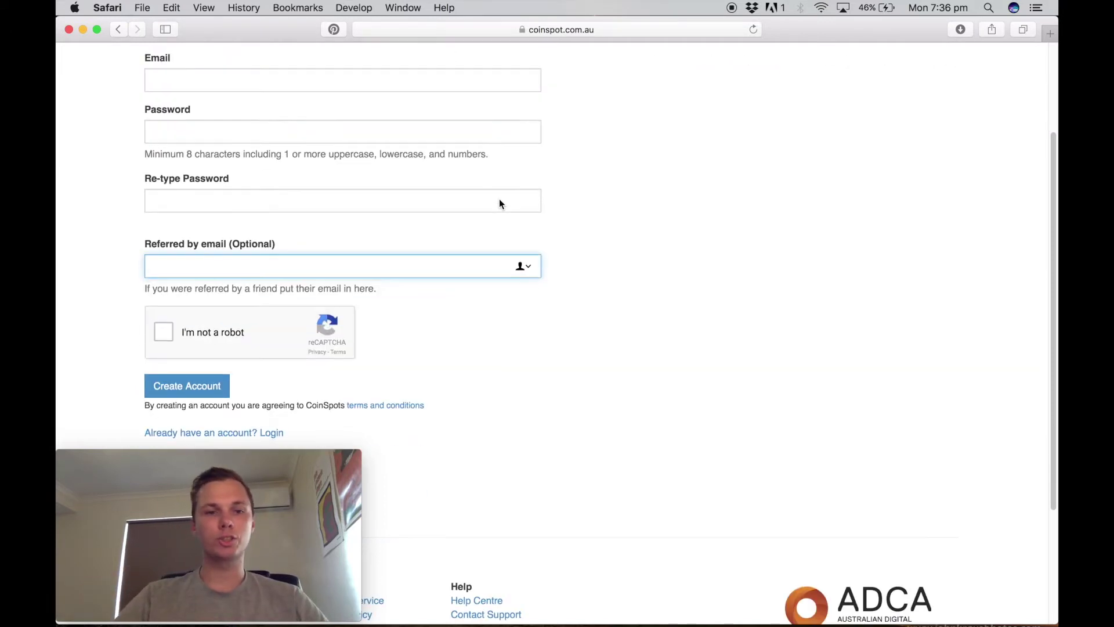
scroll(500, 199, "up", 5)
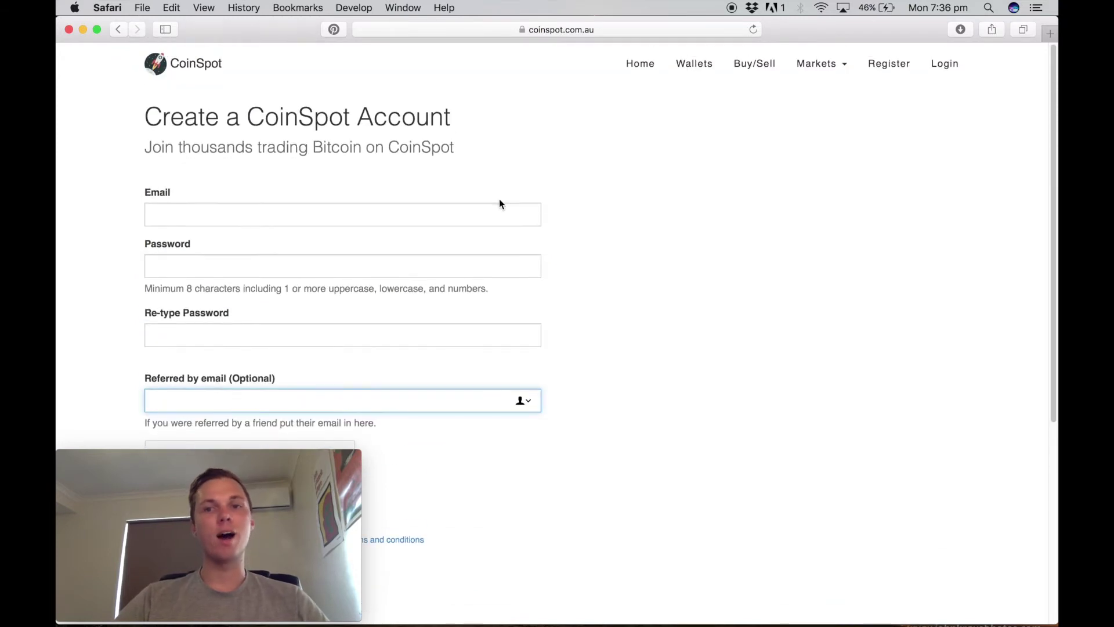
left_click(950, 66)
Log in with the account email and password, then submit the Google Authenticator two-factor code
scroll(619, 133, "down", 3)
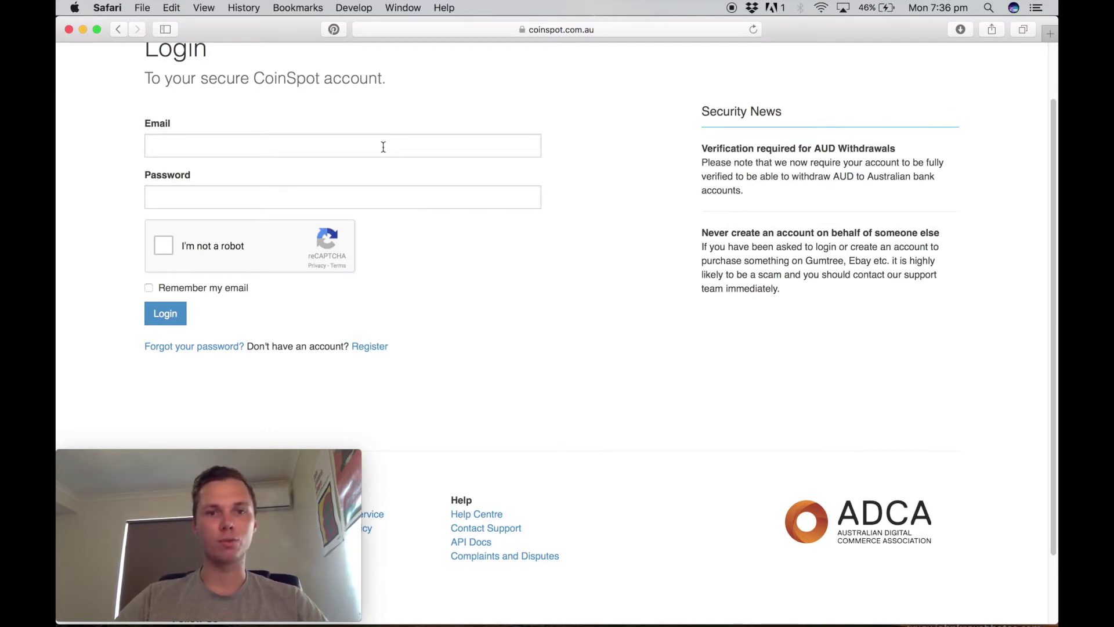
scroll(383, 146, "up", 1)
left_click(371, 166)
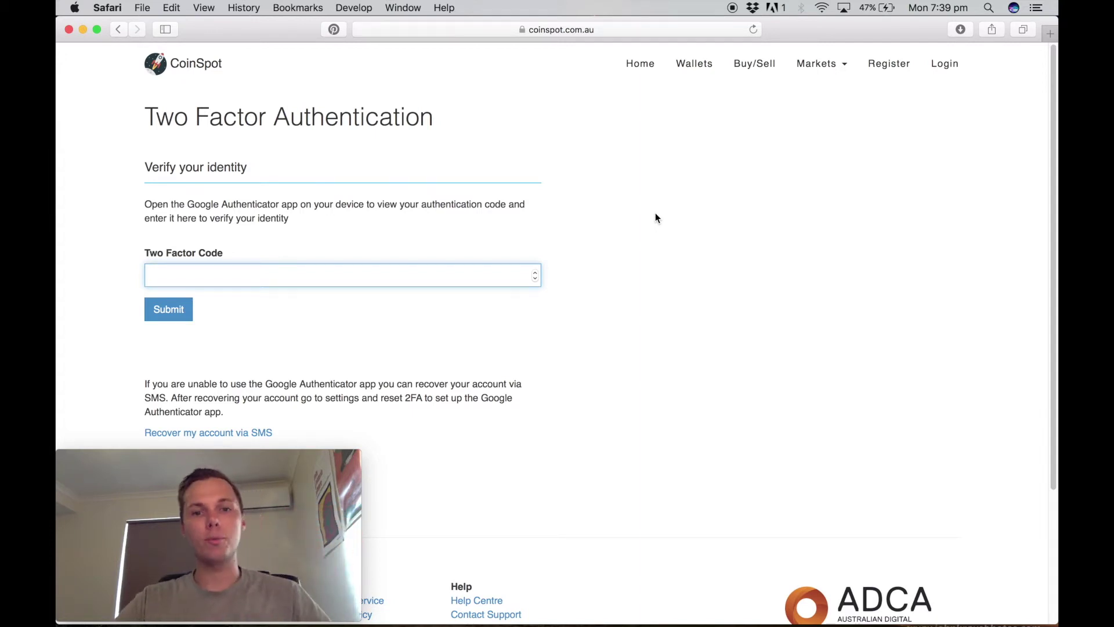
left_click(473, 272)
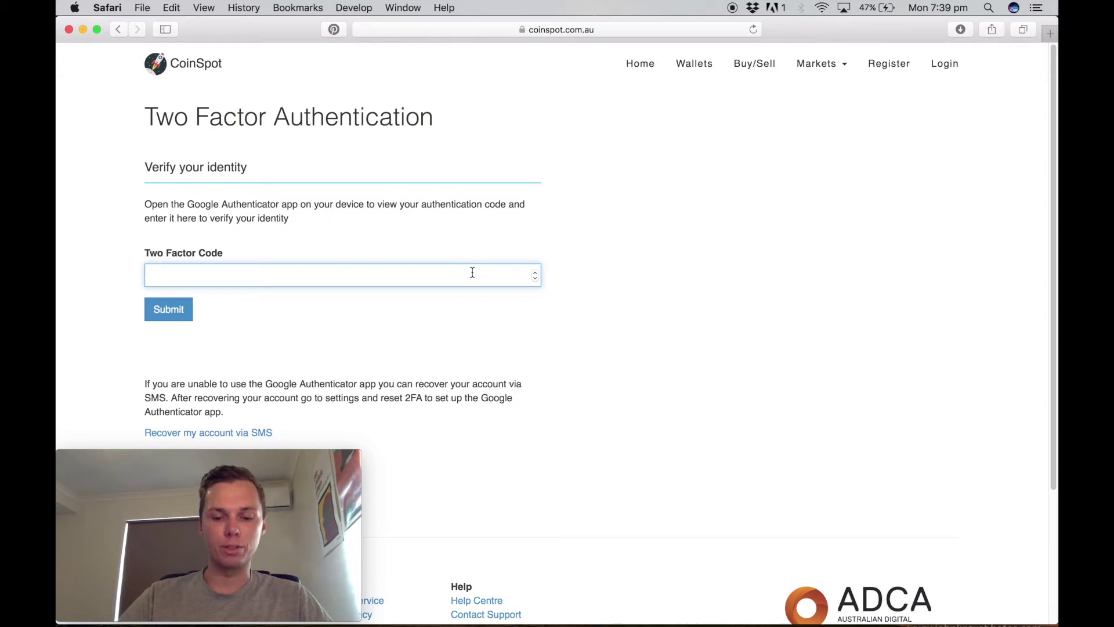
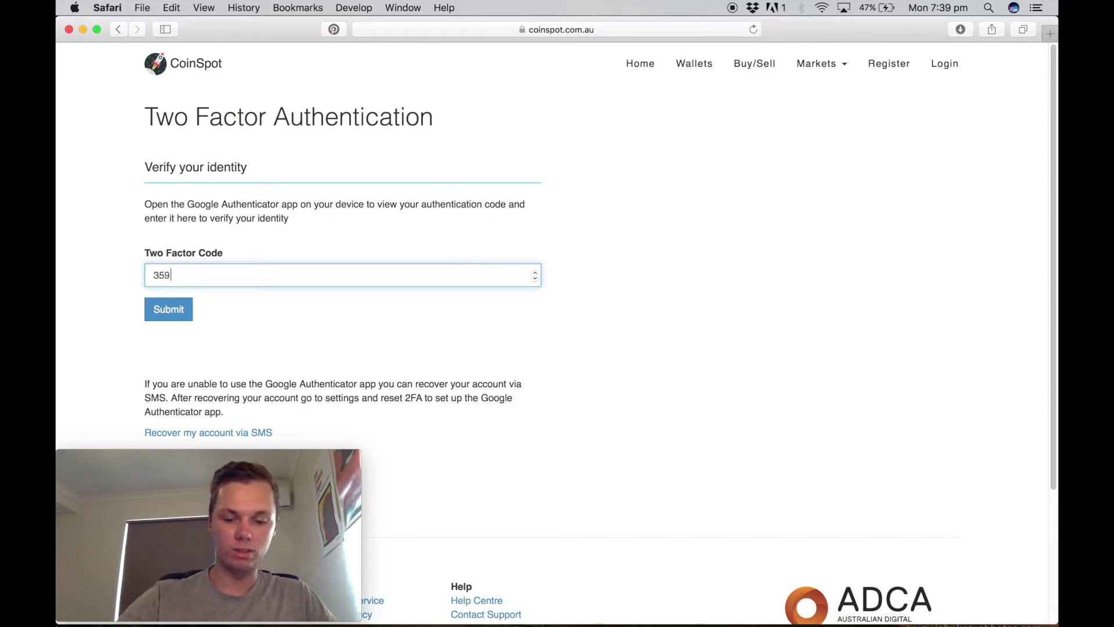
left_click(189, 310)
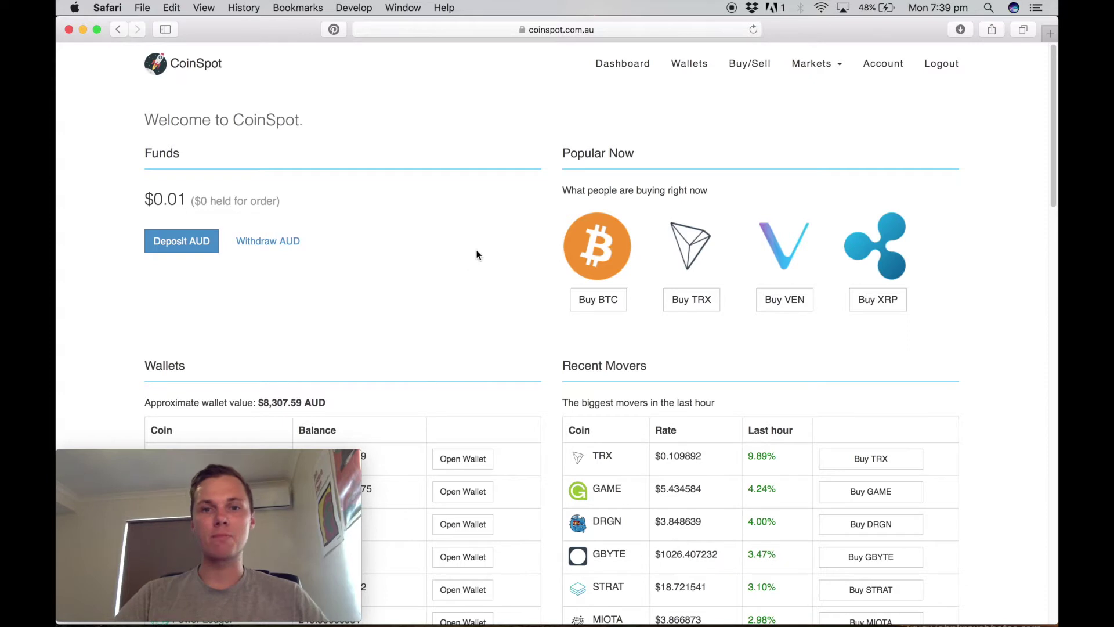
scroll(517, 241, "down", 2)
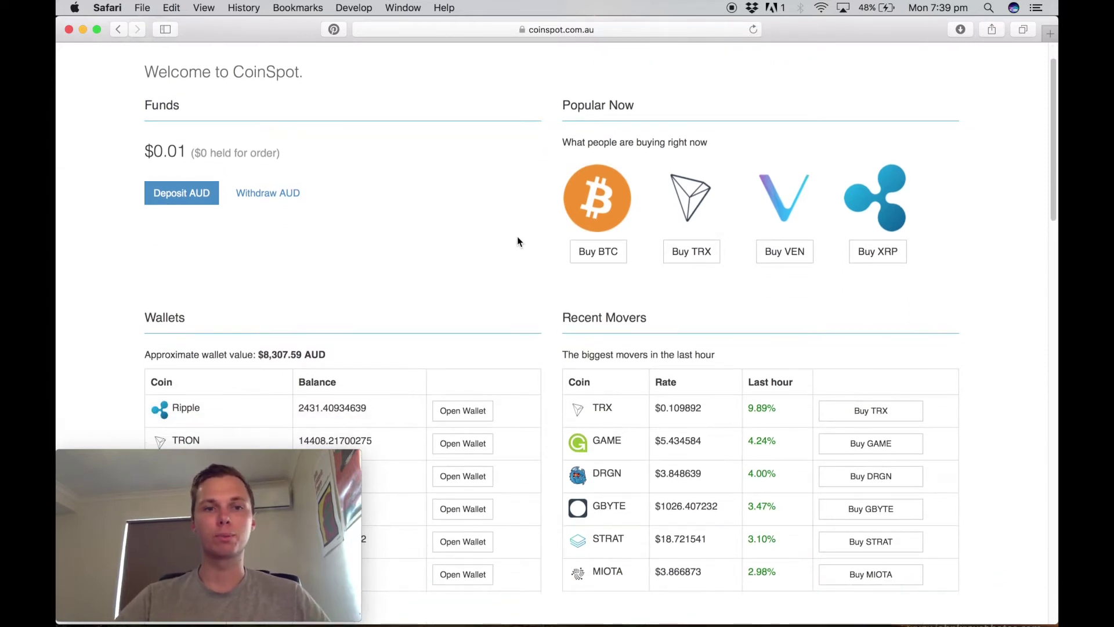
scroll(517, 241, "up", 2)
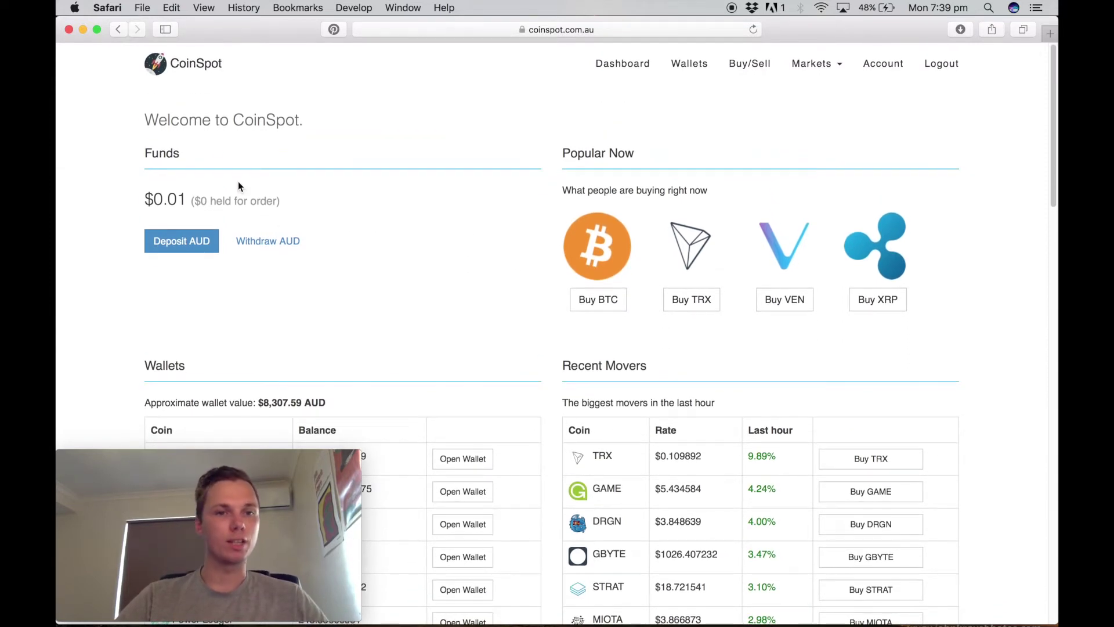
scroll(210, 322, "down", 2)
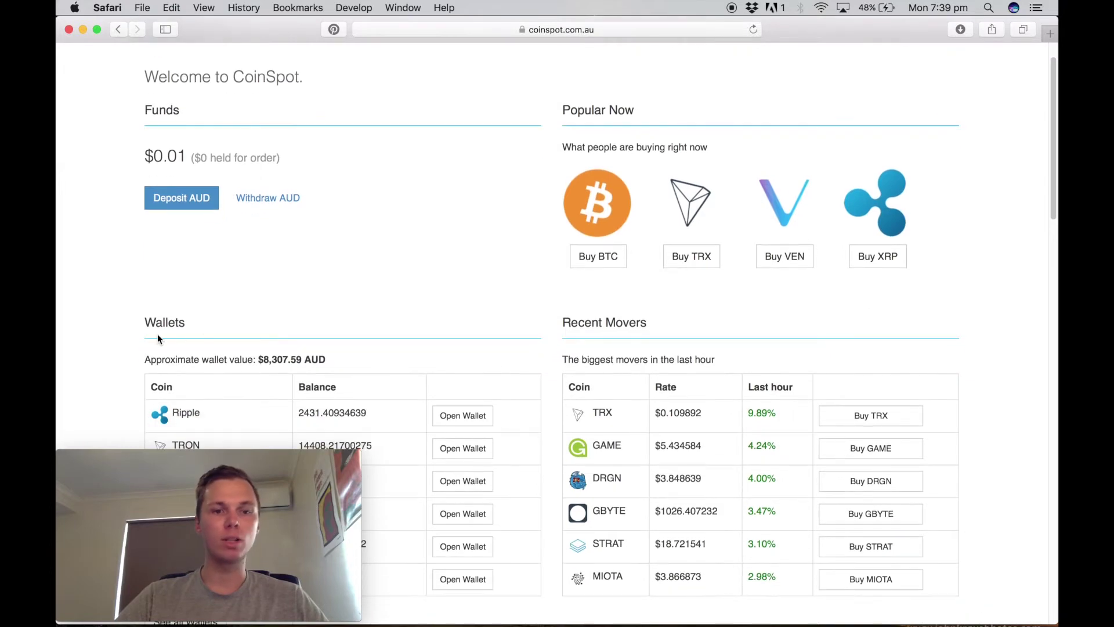
scroll(157, 338, "down", 8)
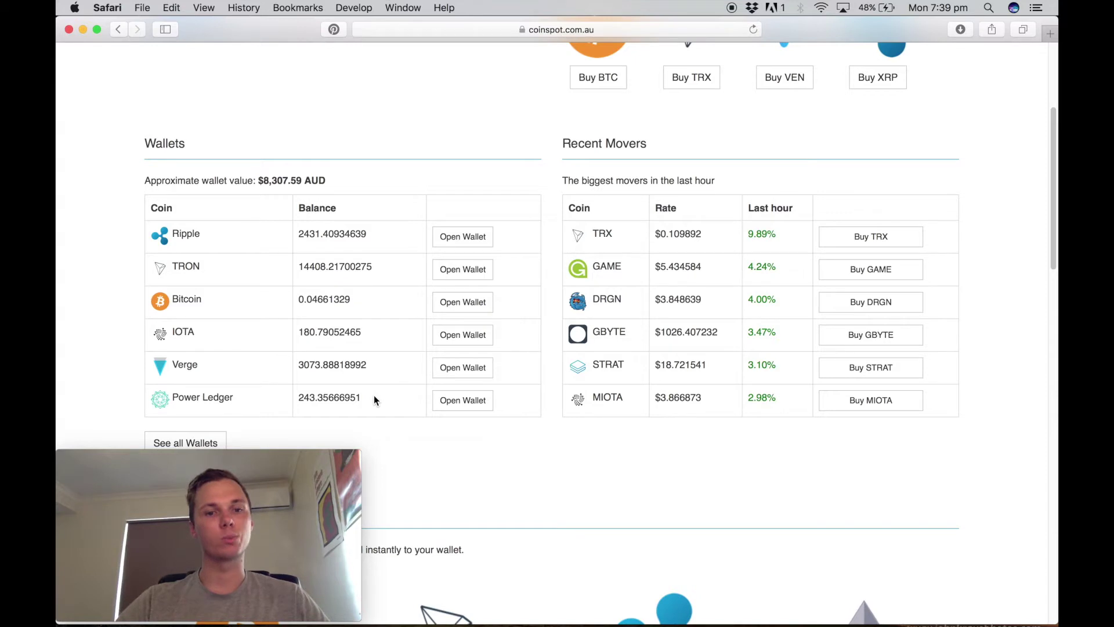
scroll(375, 399, "up", 1)
scroll(374, 395, "up", 1)
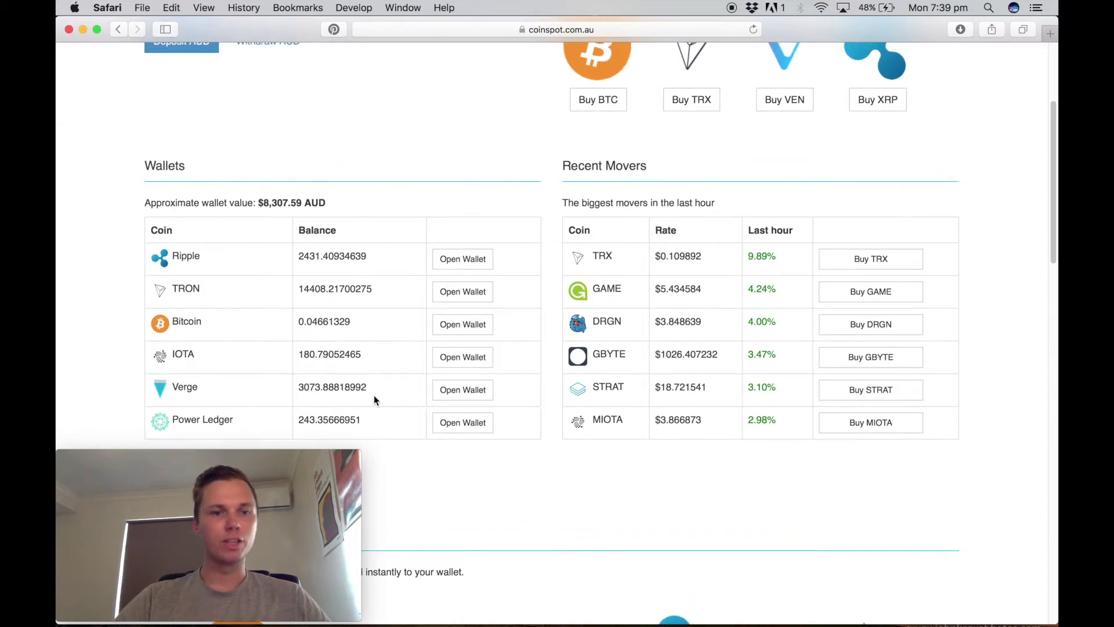
double_click(199, 256)
scroll(174, 259, "up", 3)
scroll(169, 259, "up", 10)
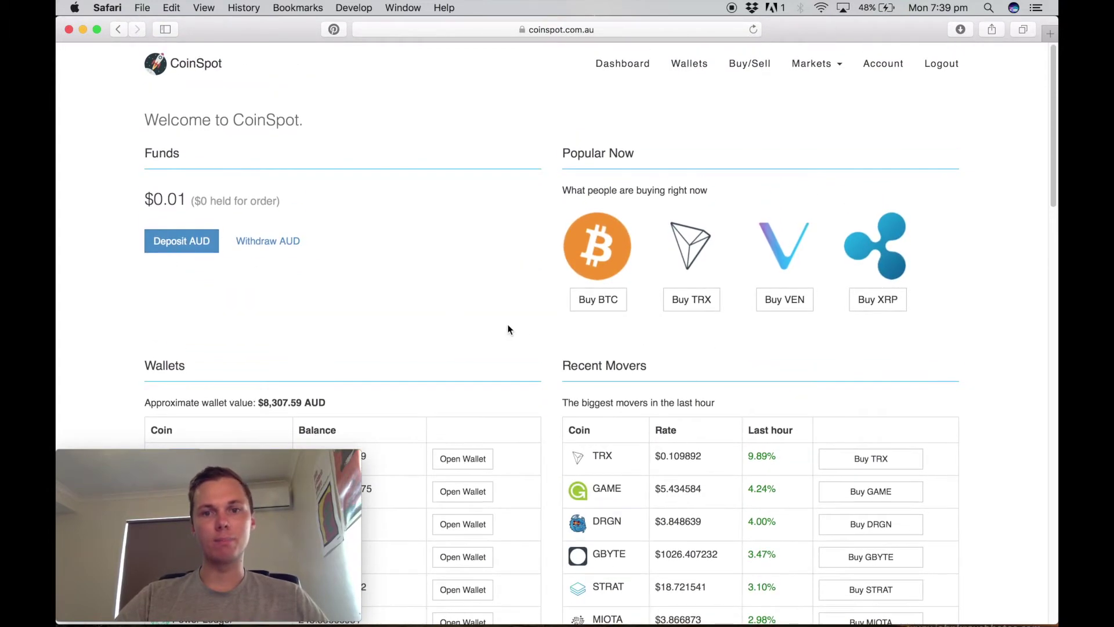
left_click_drag(563, 152, 656, 154)
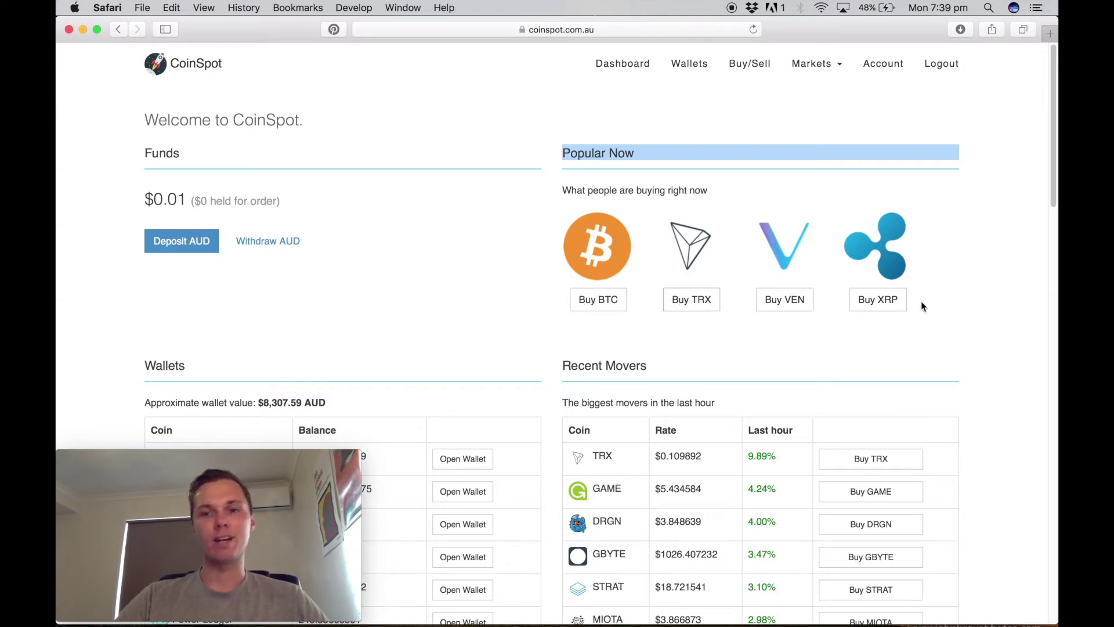
scroll(837, 295, "down", 5)
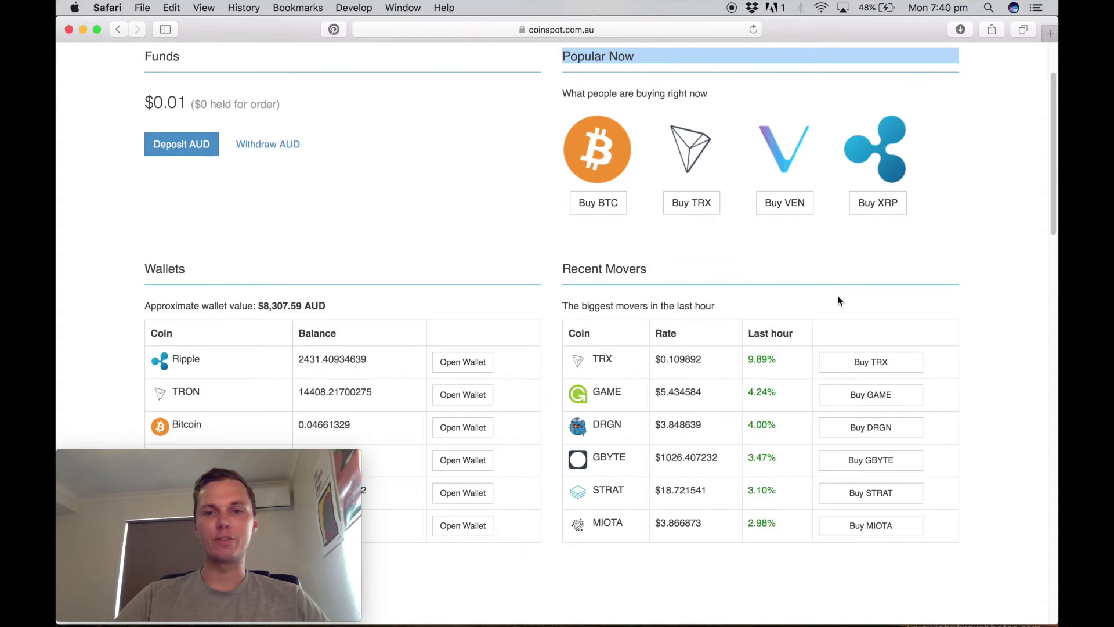
left_click_drag(561, 226, 648, 234)
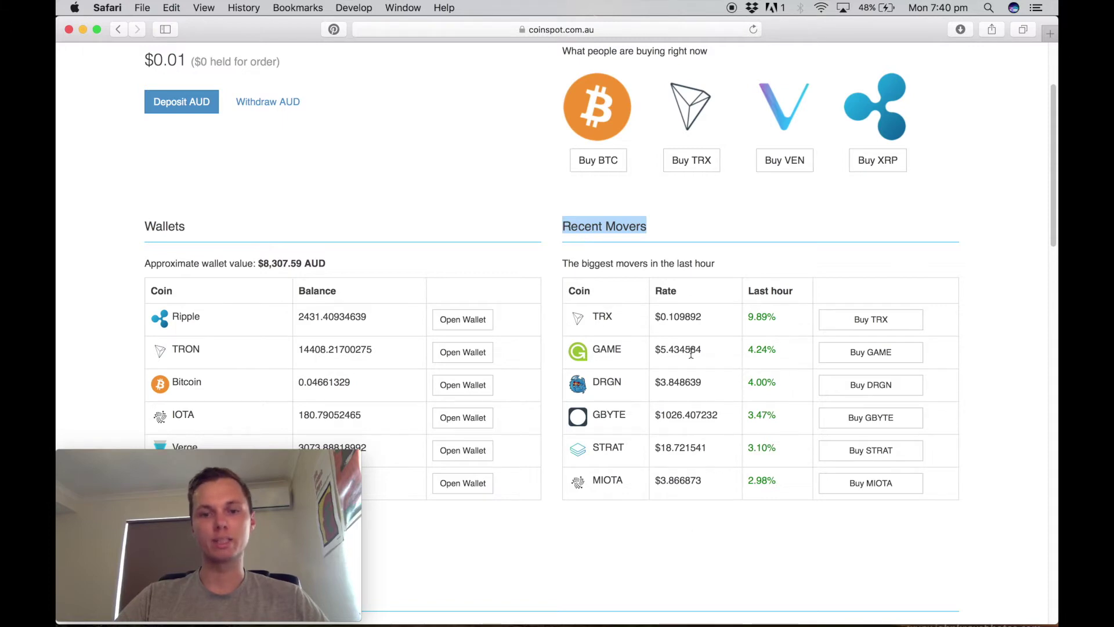
scroll(691, 353, "down", 10)
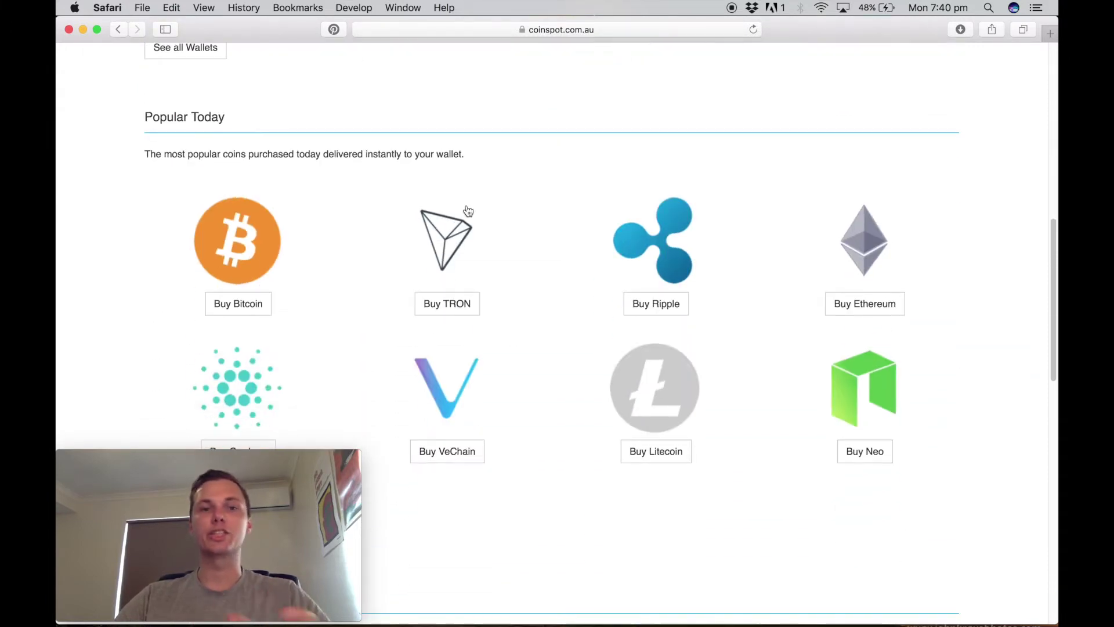
scroll(468, 211, "down", 5)
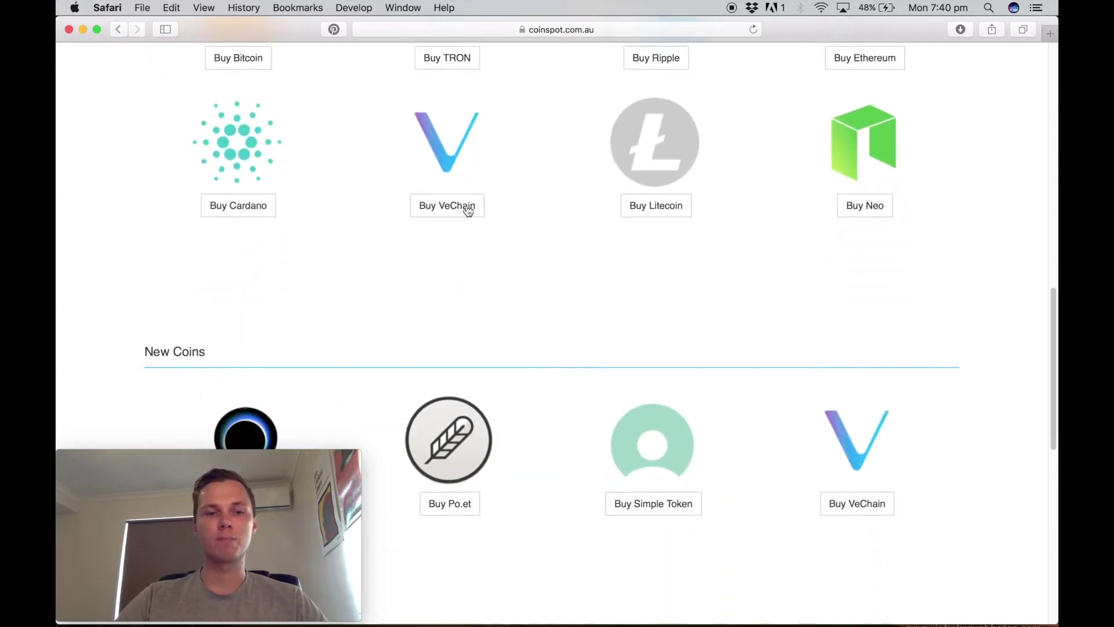
scroll(469, 210, "down", 2)
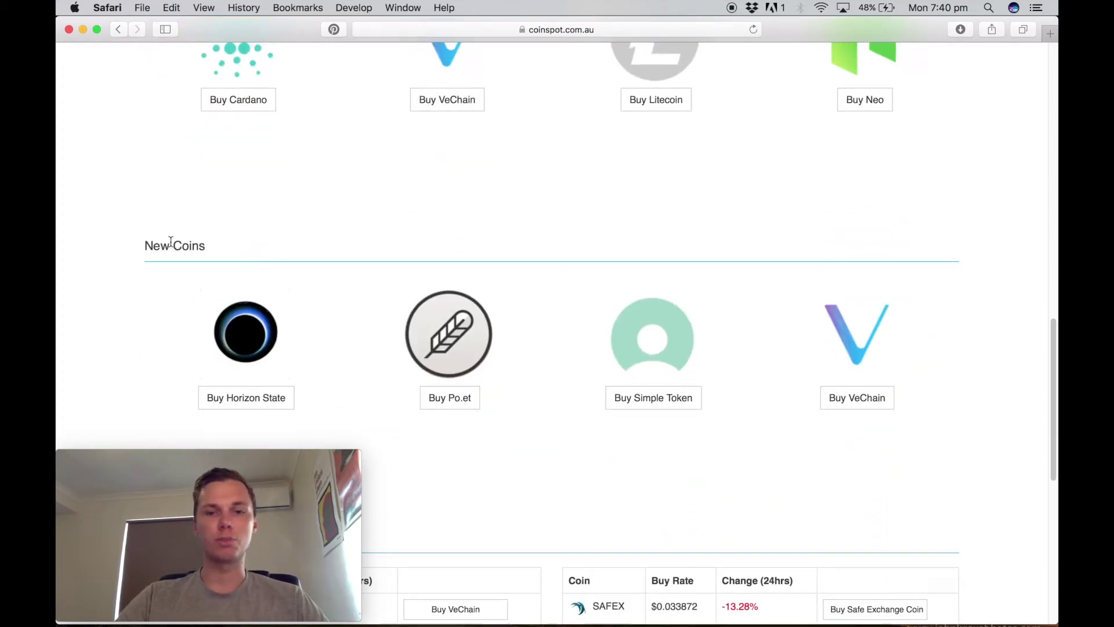
scroll(639, 386, "up", 1)
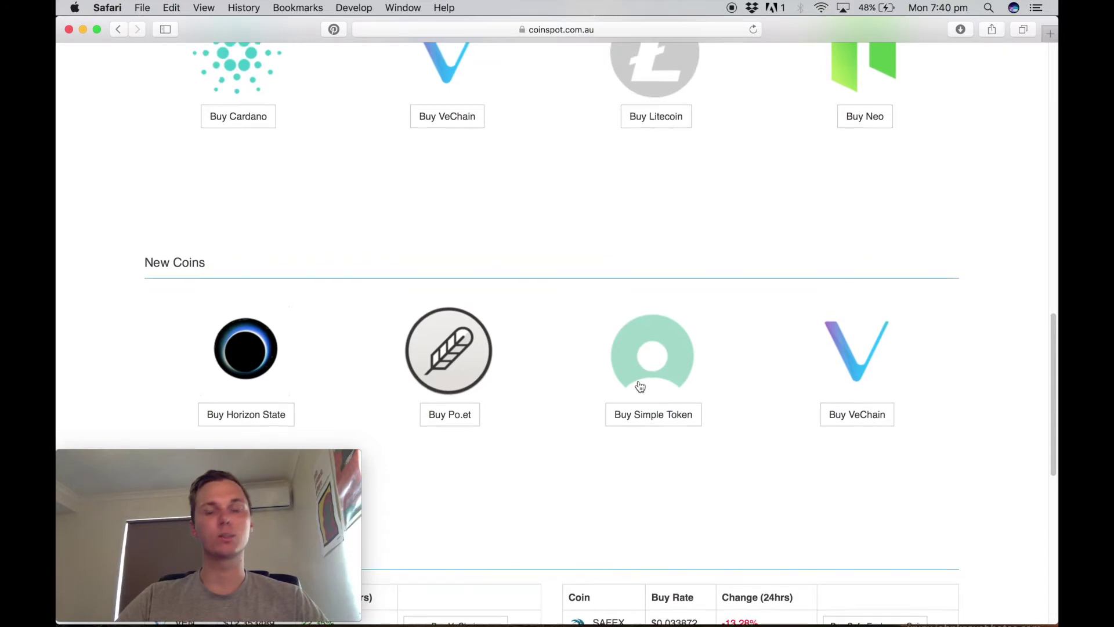
scroll(640, 386, "up", 15)
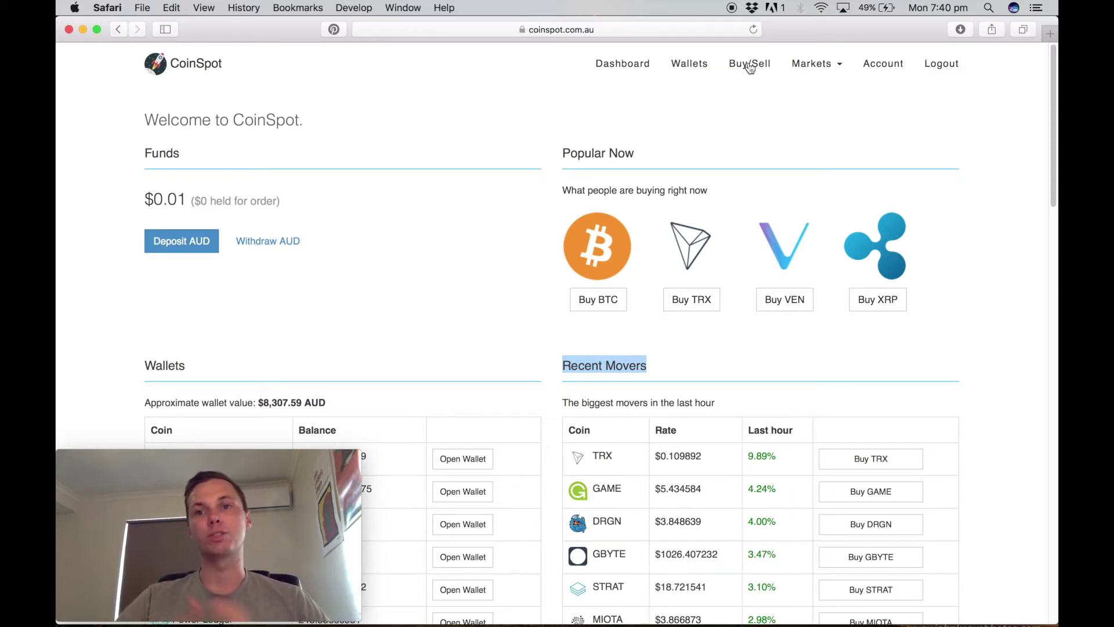
Open the Buy/Sell page and scroll through the coin list and rates
left_click(750, 65)
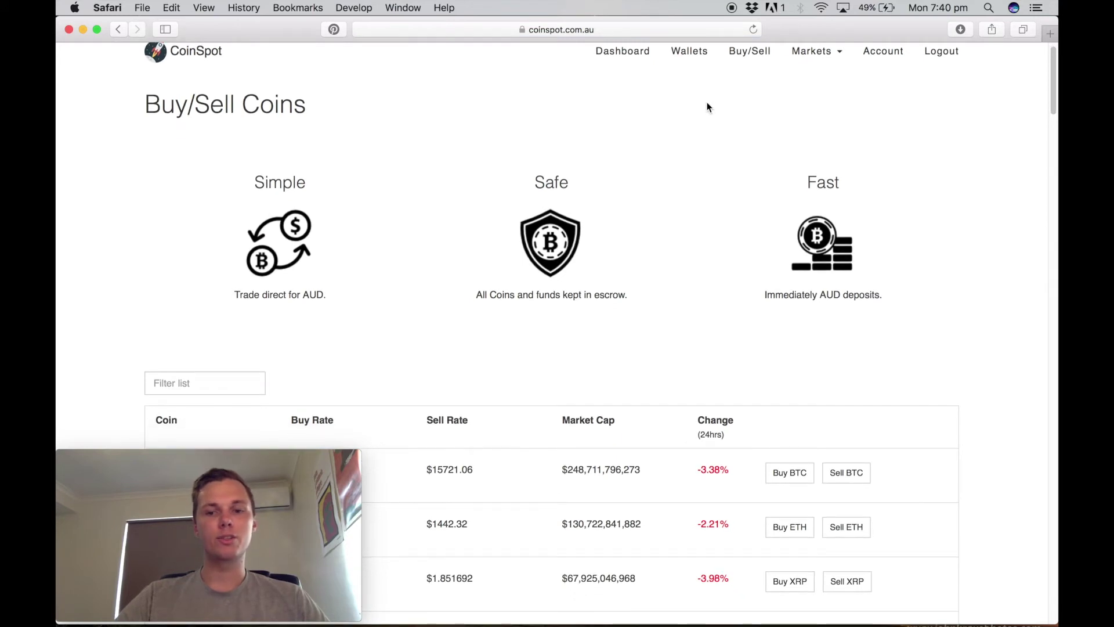
scroll(707, 107, "down", 2)
scroll(707, 106, "down", 10)
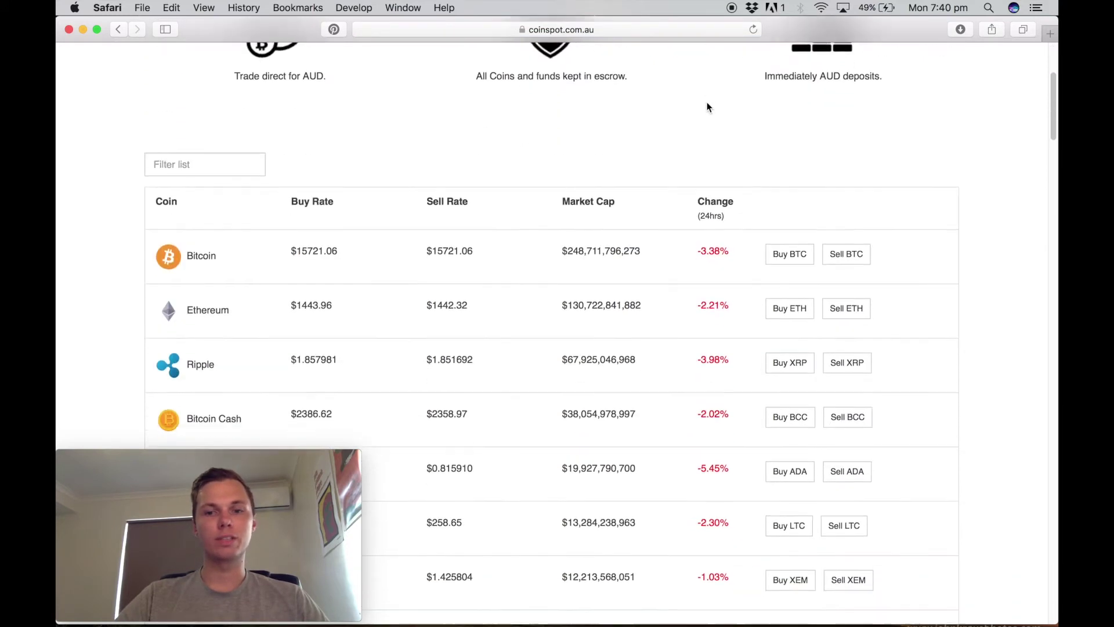
scroll(707, 107, "up", 4)
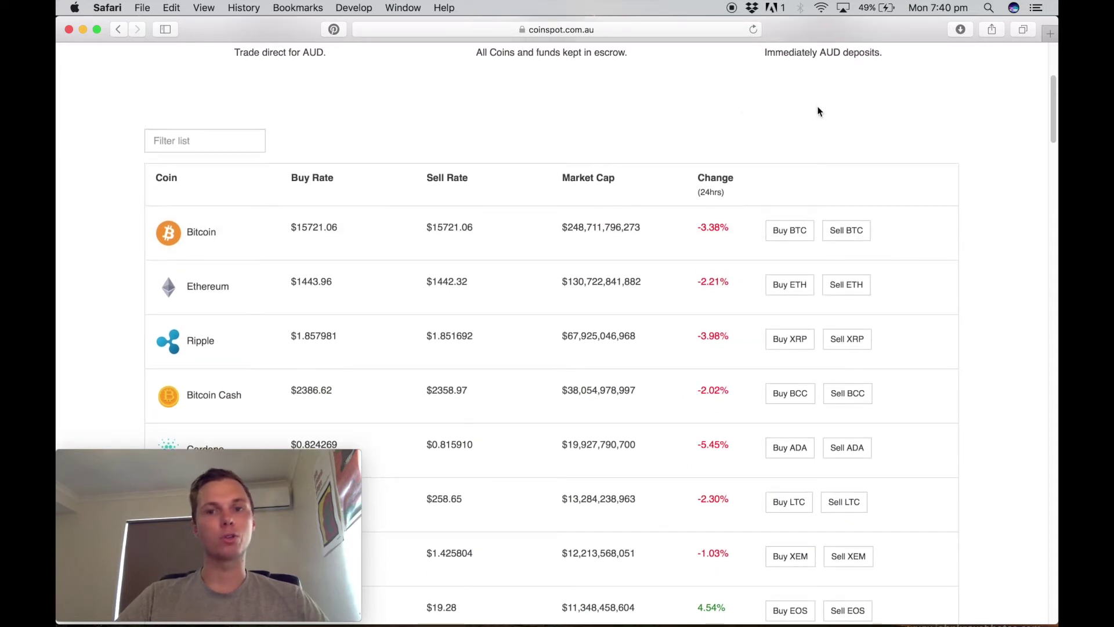
scroll(818, 111, "down", 2)
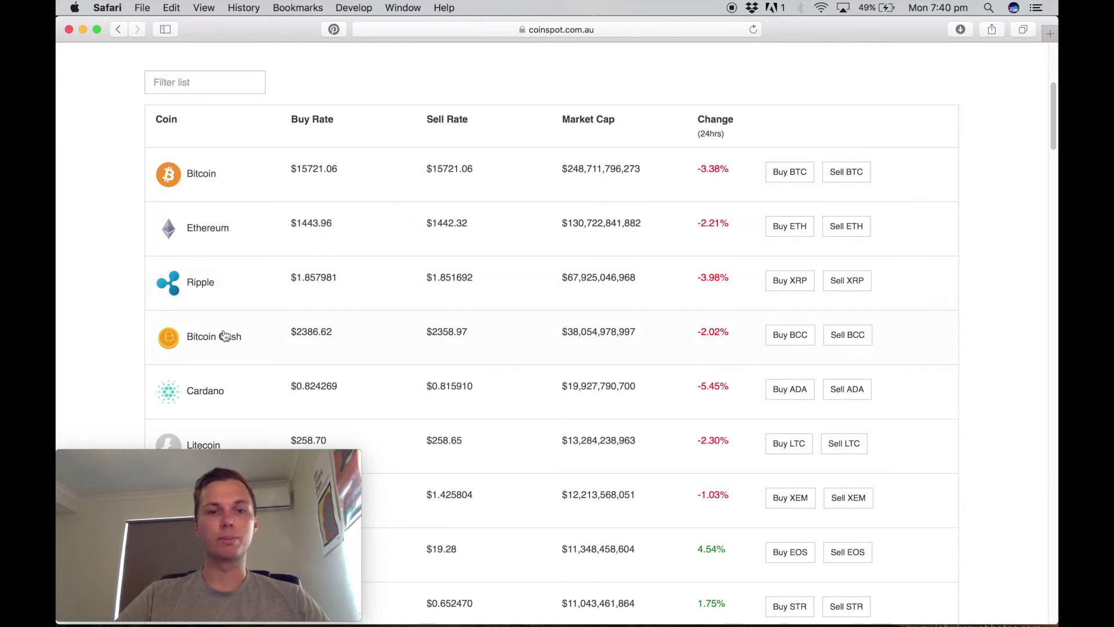
scroll(225, 336, "down", 2)
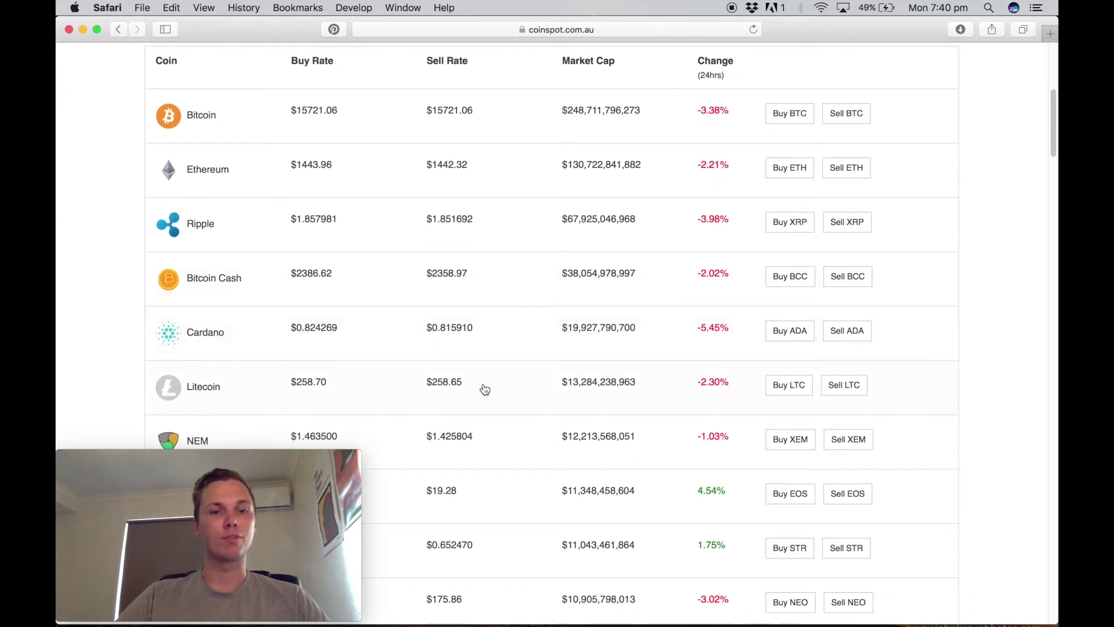
scroll(485, 389, "down", 10)
scroll(485, 389, "down", 10)
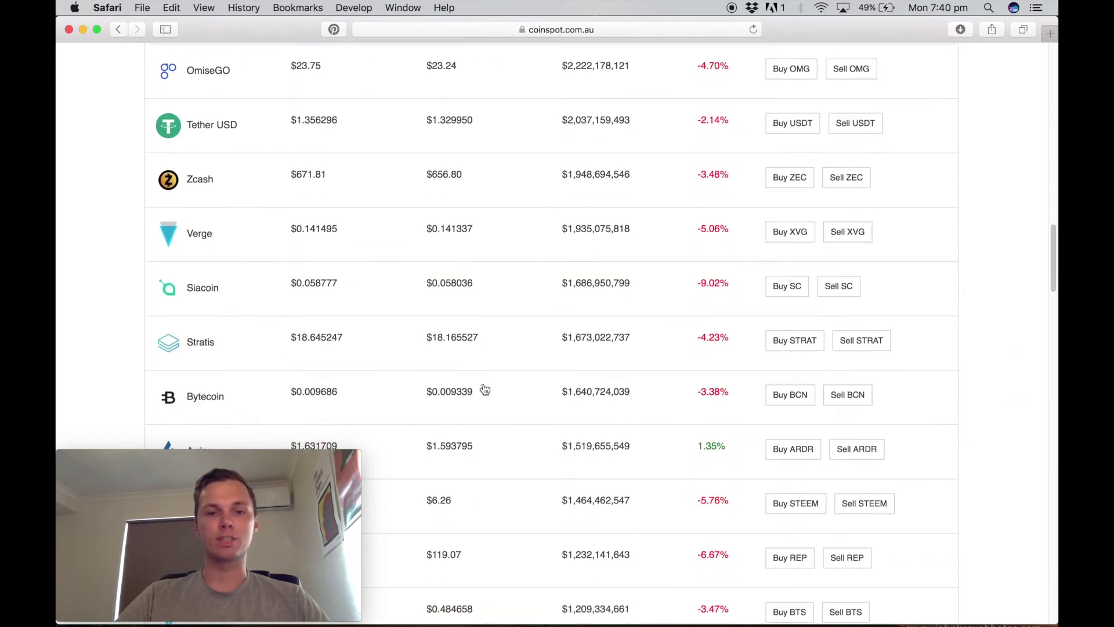
Scroll down to the Bitcoin Cash row and open its Buy BCC page
scroll(484, 388, "down", 8)
scroll(485, 388, "down", 2)
scroll(485, 389, "up", 20)
scroll(485, 388, "down", 6)
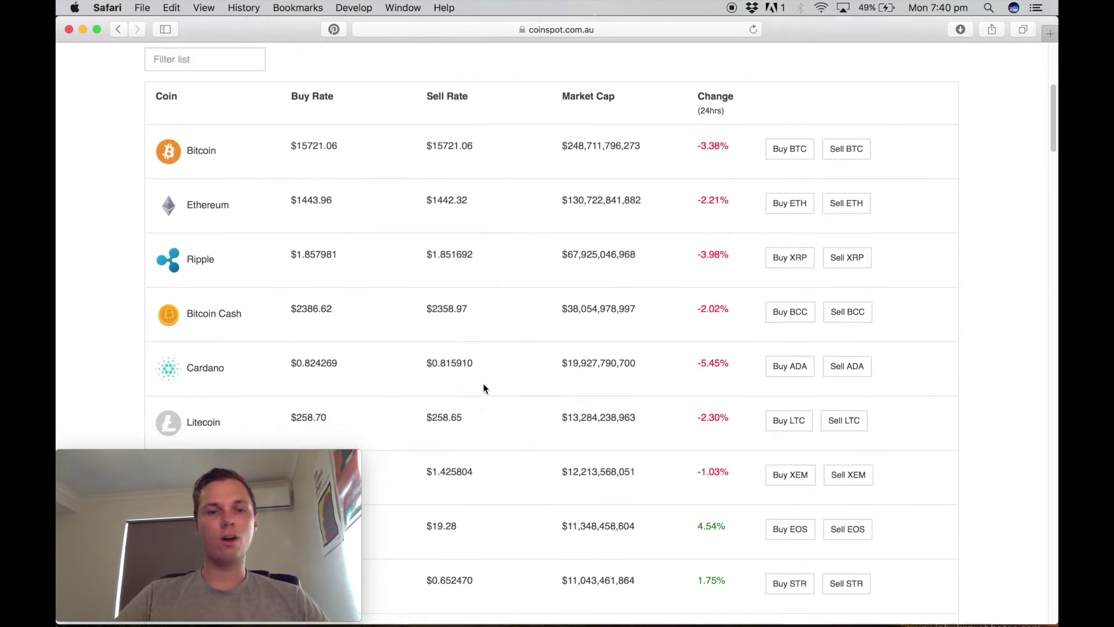
scroll(484, 387, "down", 1)
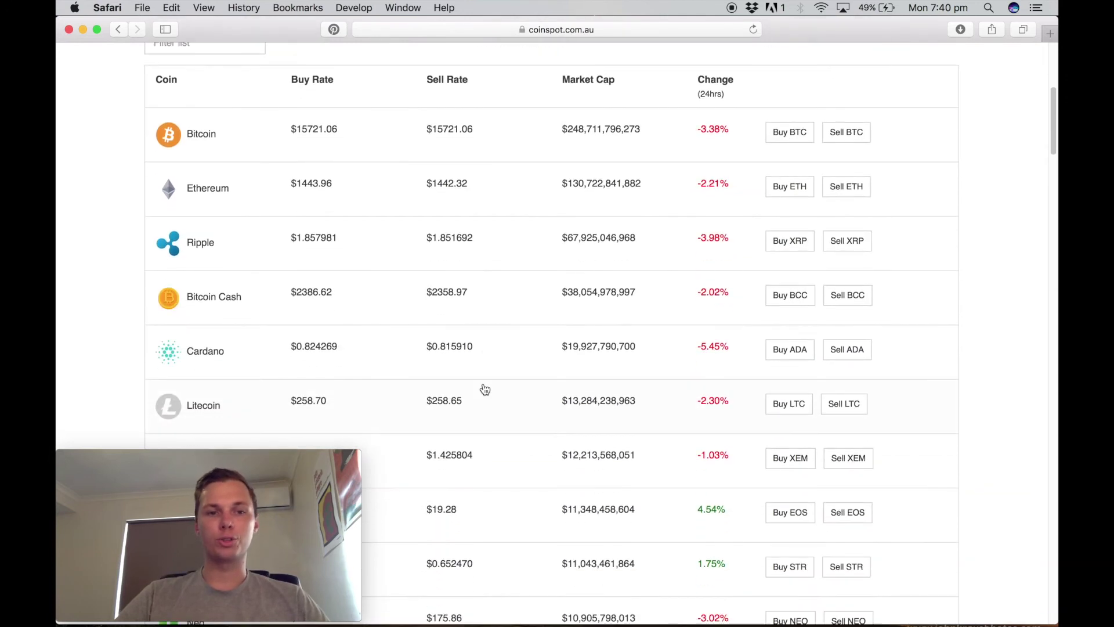
left_click(790, 296)
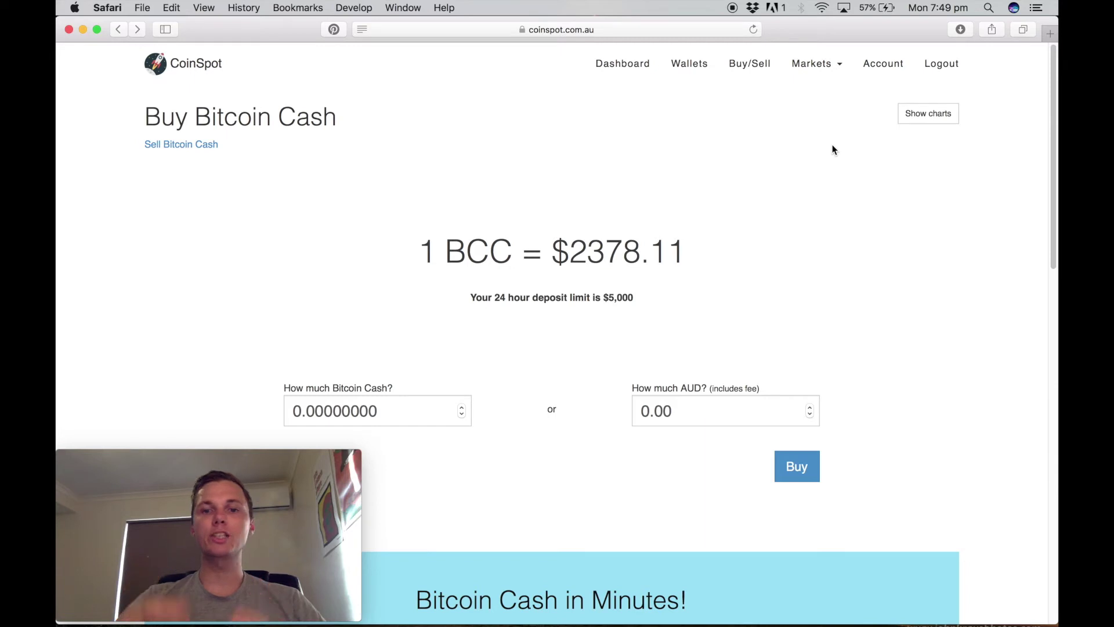
scroll(832, 145, "down", 1)
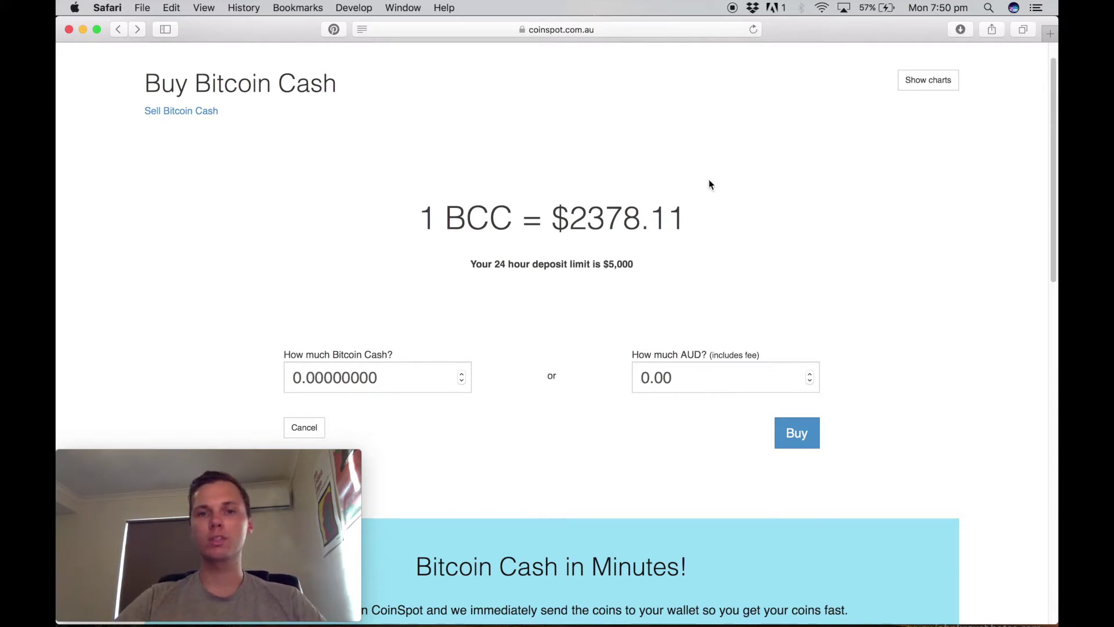
scroll(563, 187, "down", 5)
scroll(563, 191, "down", 5)
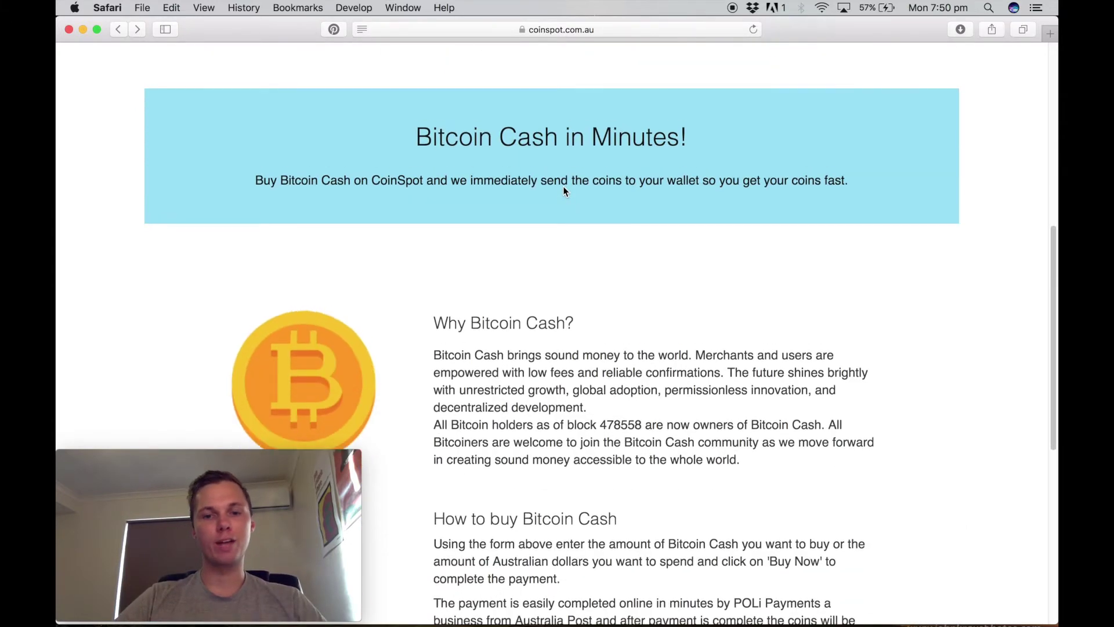
scroll(563, 192, "up", 10)
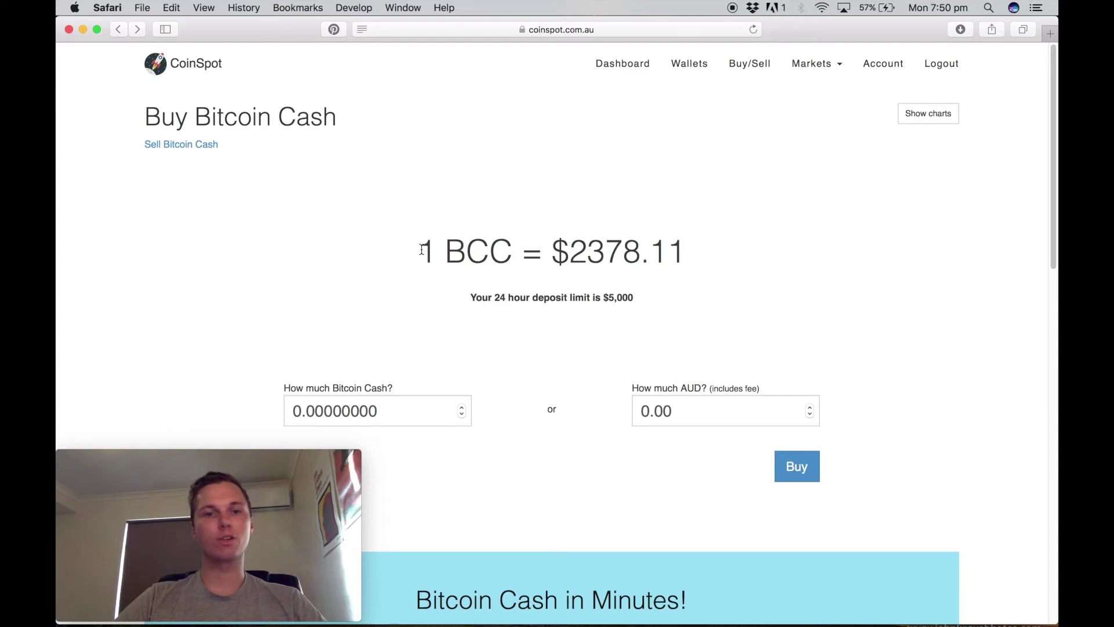
left_click_drag(418, 250, 477, 250)
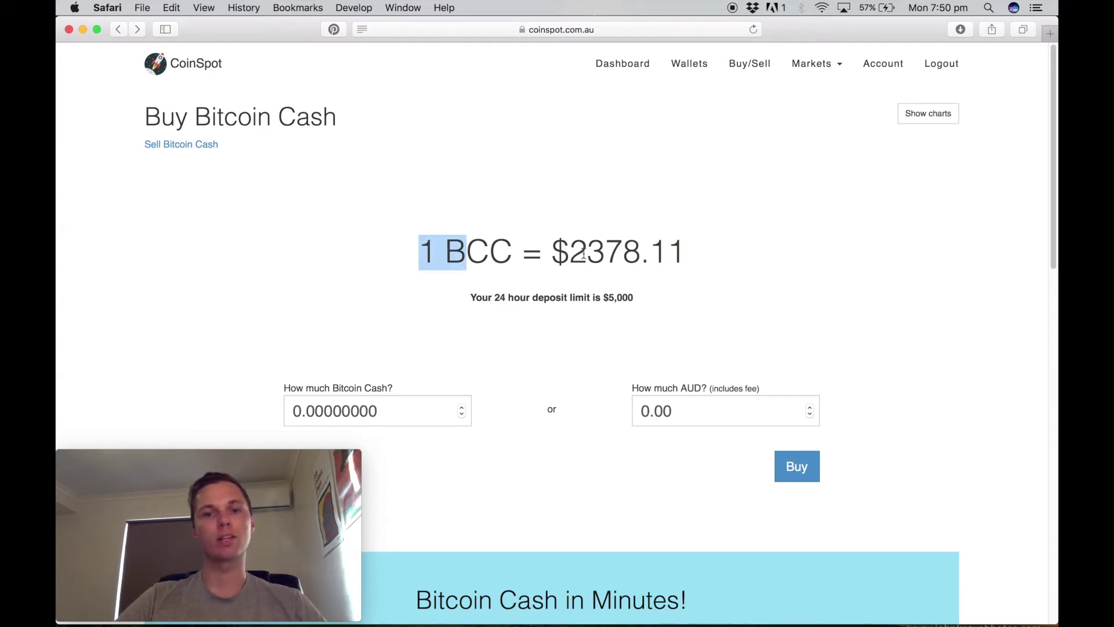
left_click_drag(571, 252, 696, 254)
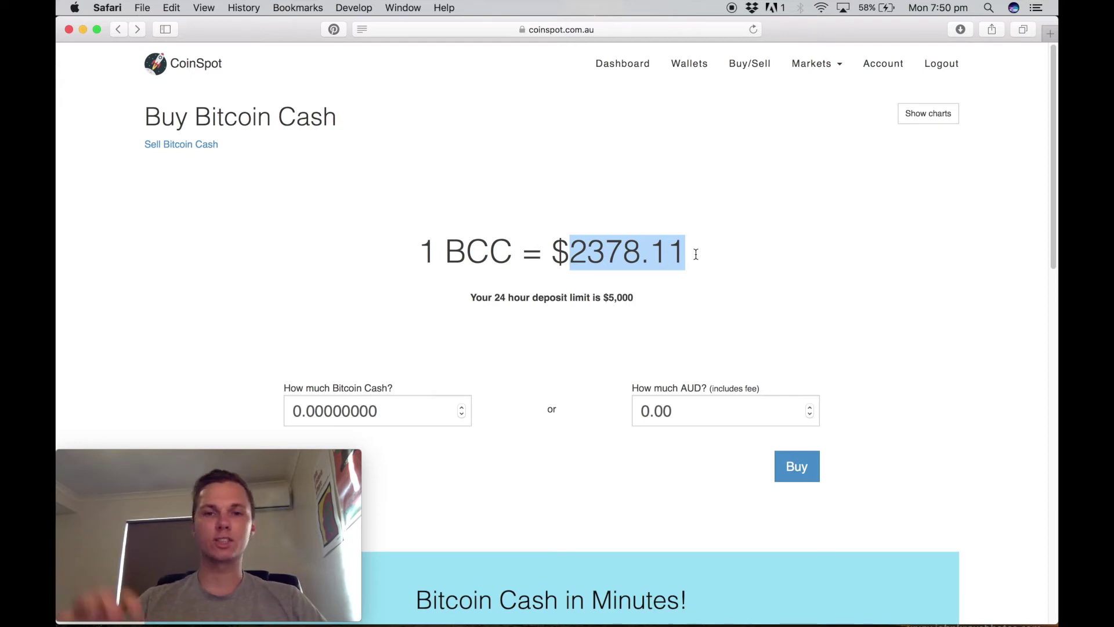
left_click(578, 252)
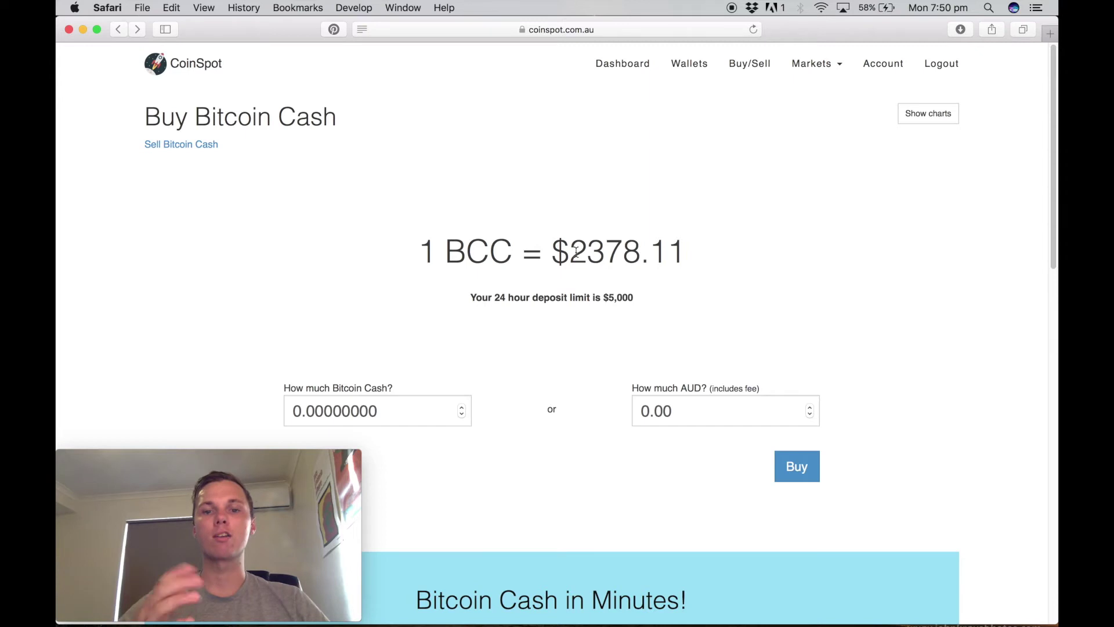
scroll(675, 242, "down", 3)
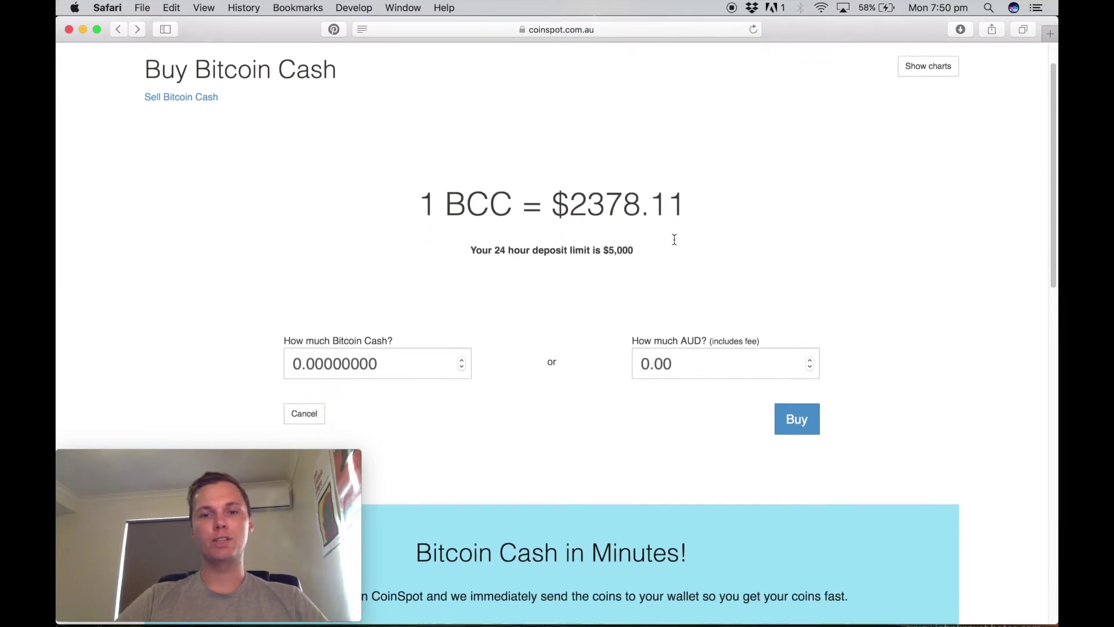
left_click_drag(470, 230, 634, 232)
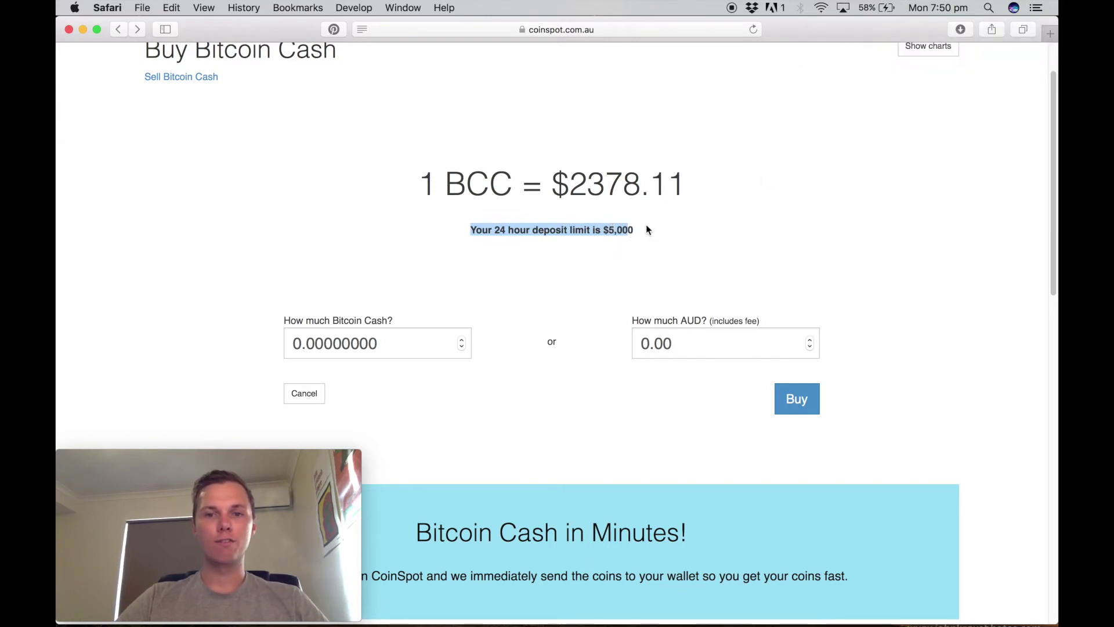
left_click(646, 229)
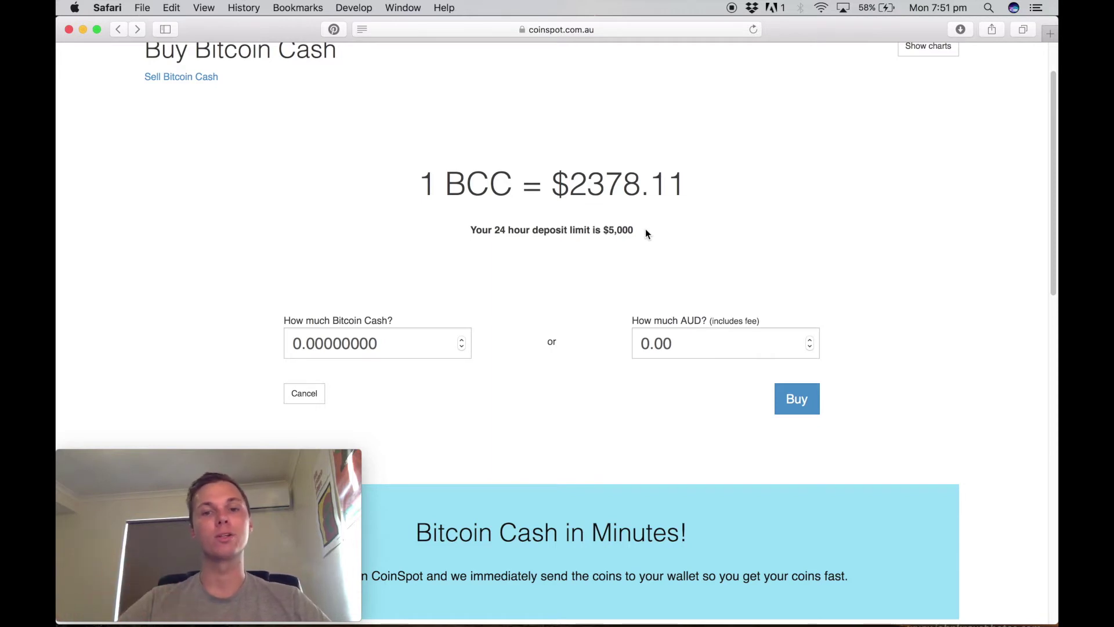
scroll(716, 209, "down", 1)
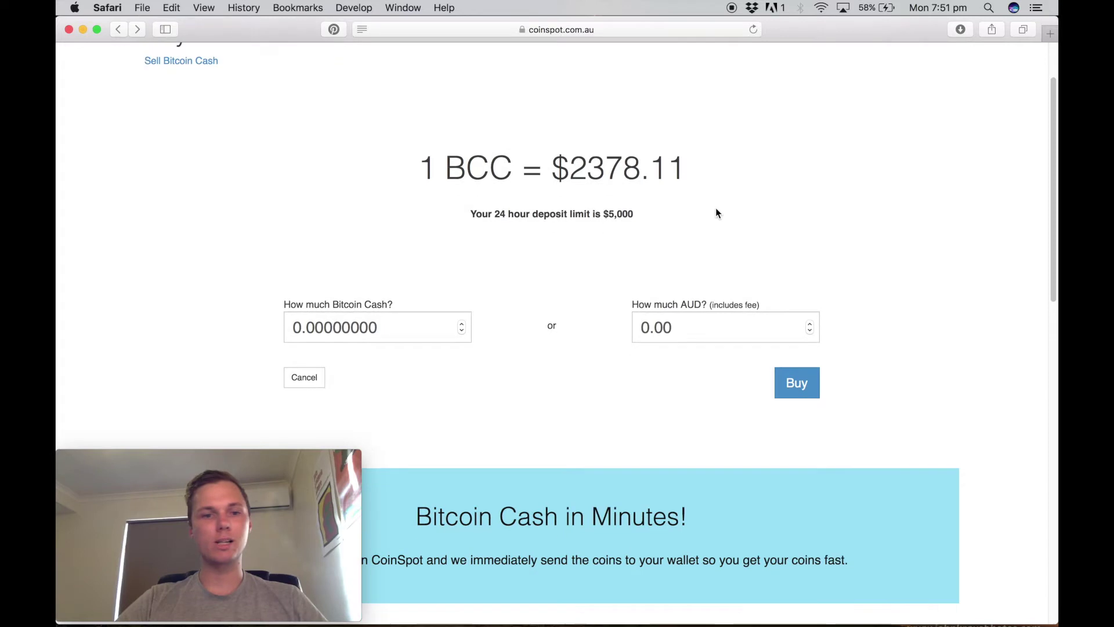
scroll(804, 225, "down", 2)
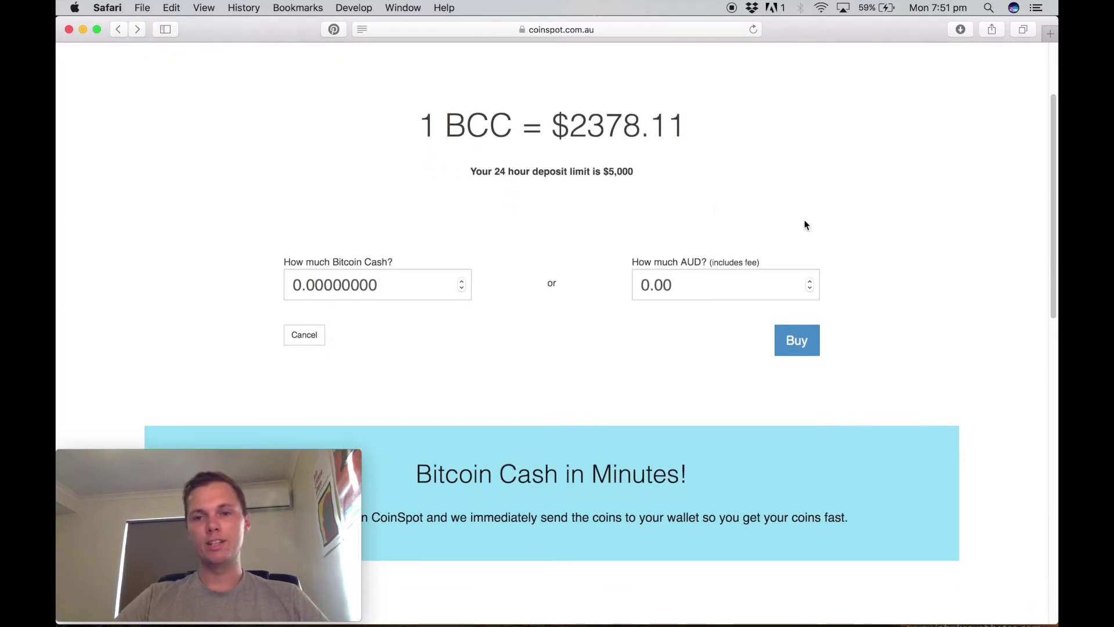
scroll(804, 225, "down", 2)
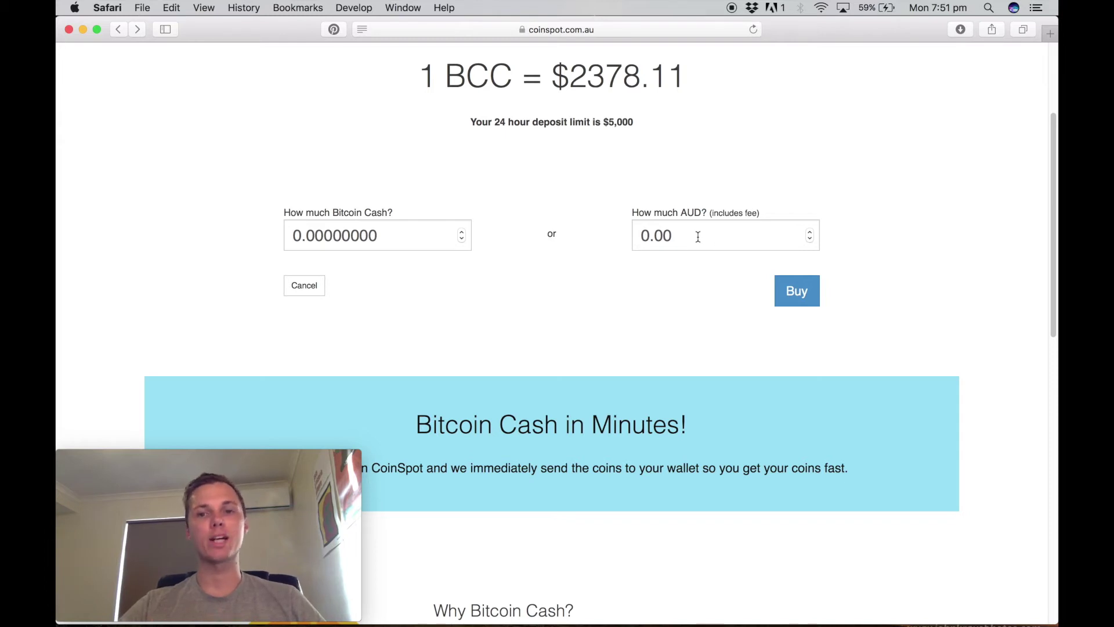
Enter 0.1 BCC to see its 244.95 AUD cost, then clear the AUD amount
double_click(389, 237)
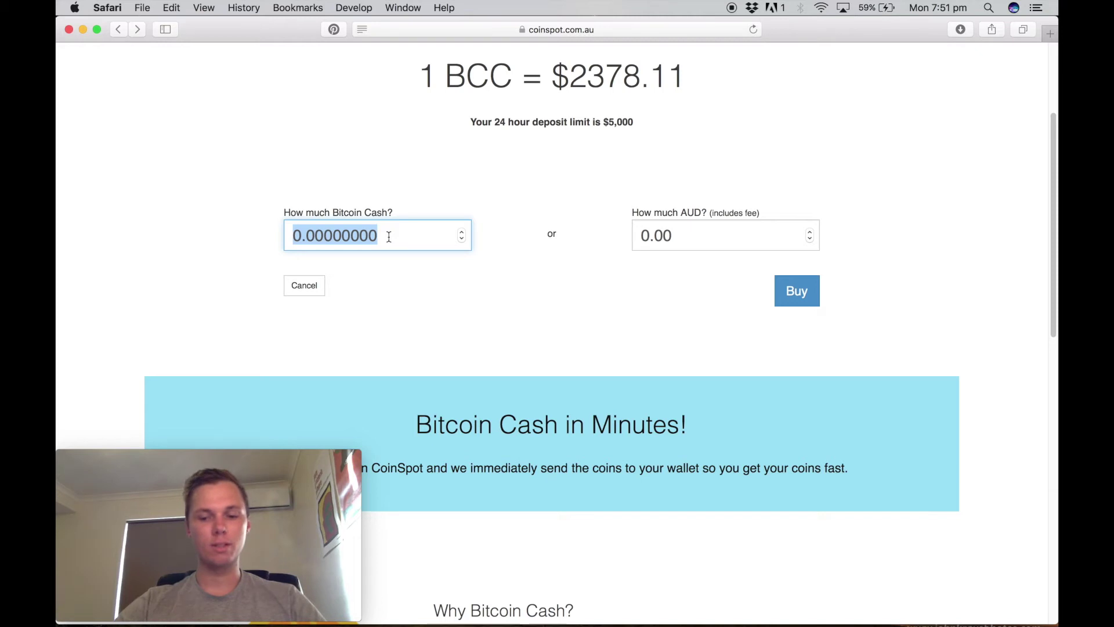
type("0.1")
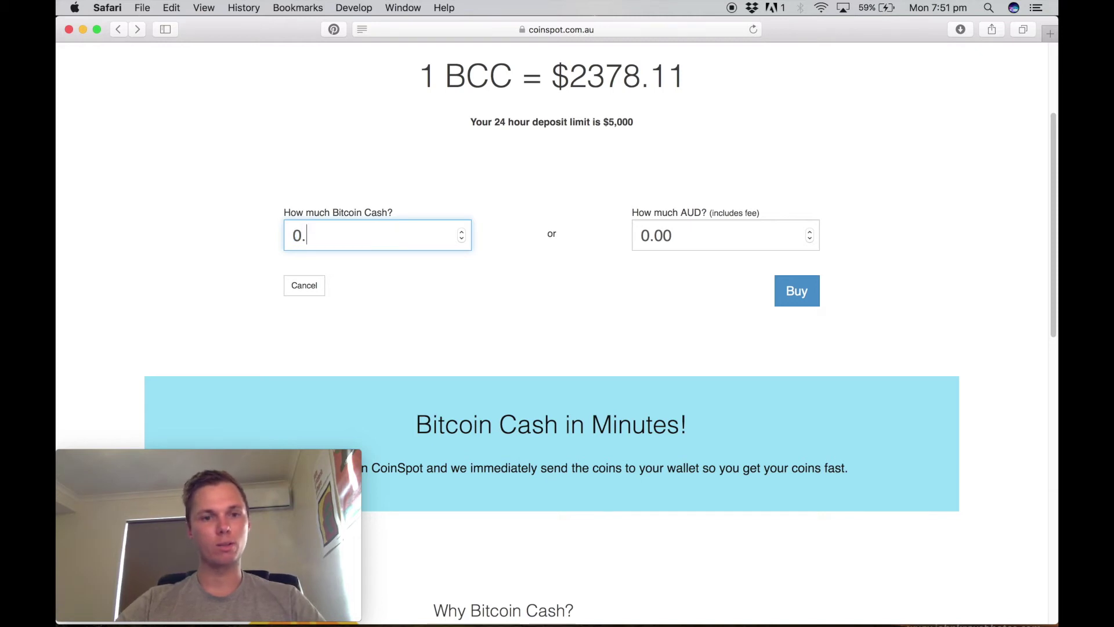
left_click(482, 315)
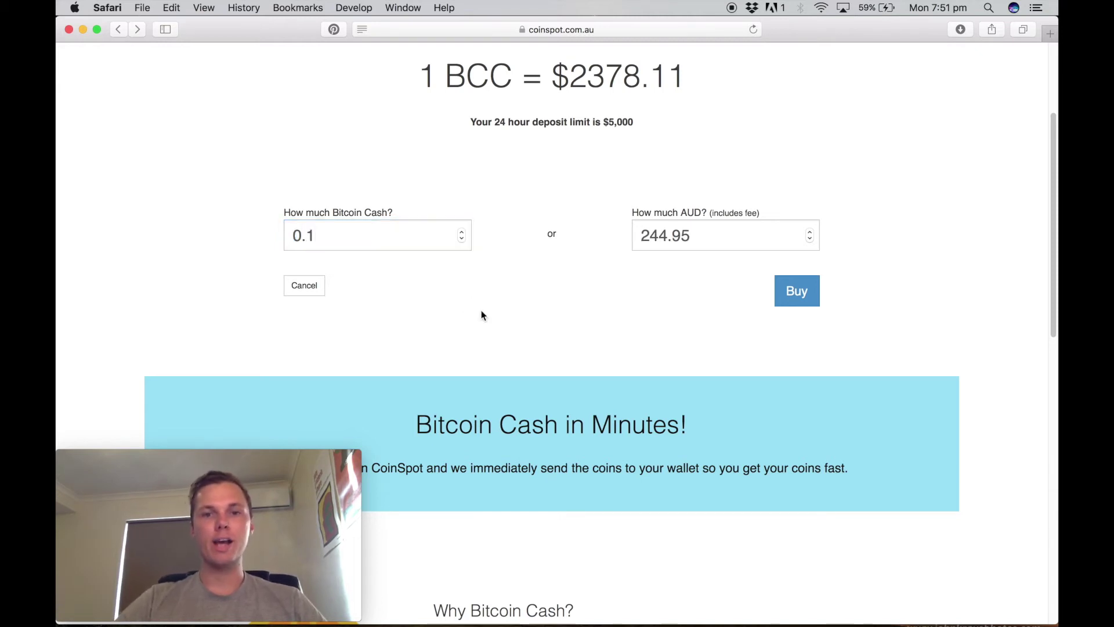
left_click(702, 238)
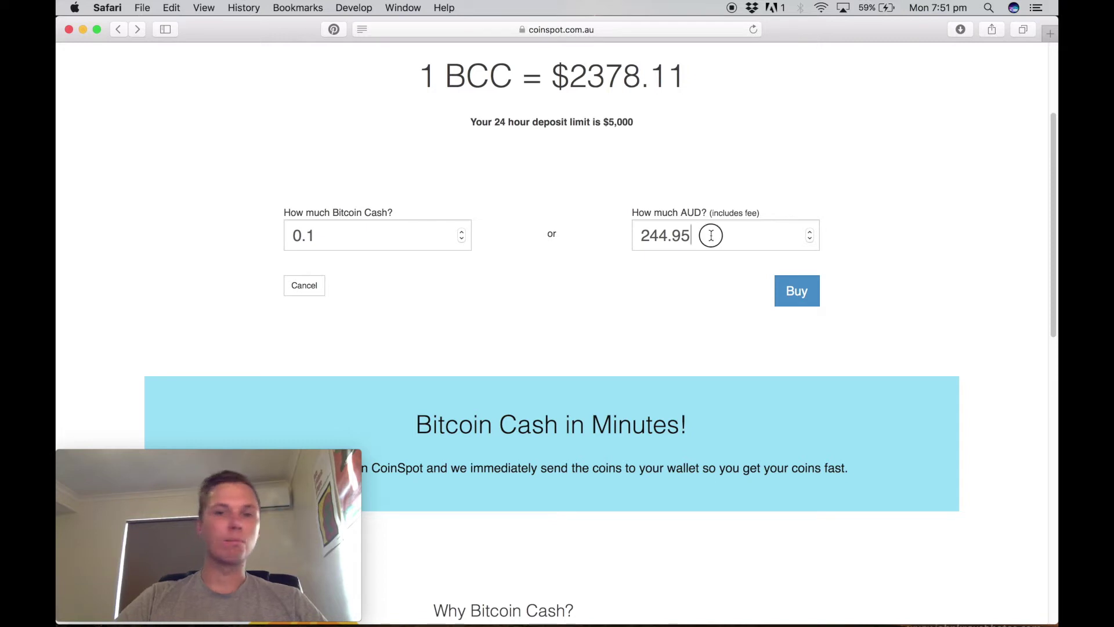
left_click(899, 155)
left_click(726, 232)
key("BackSpace")
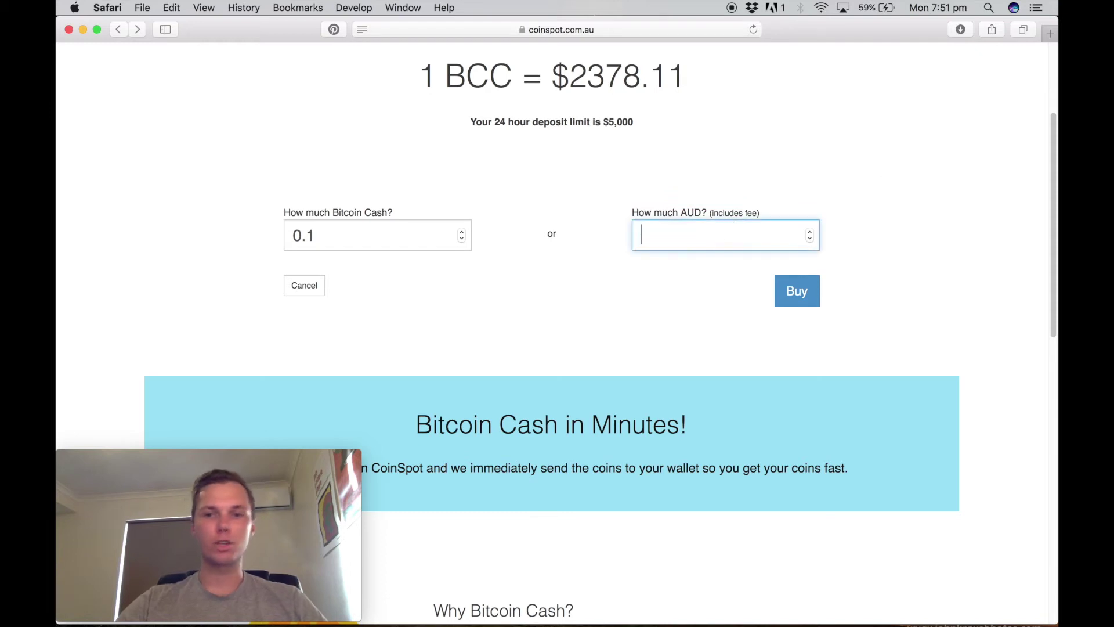
Enter 300 AUD instead, which converts to 0.12247597 BCC
left_click(437, 230)
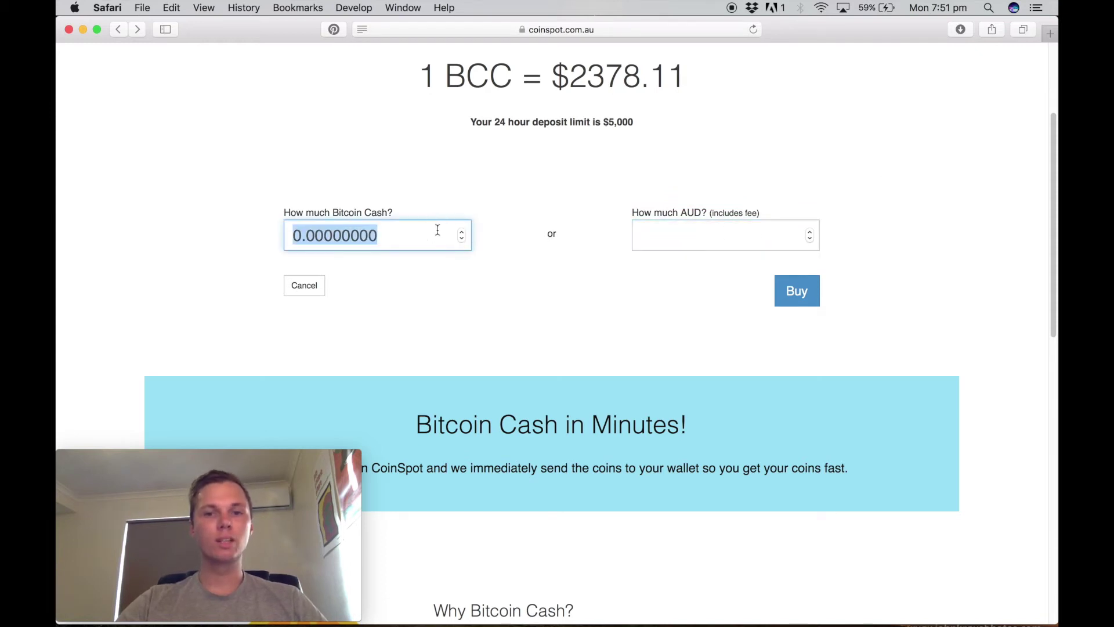
left_click(668, 237)
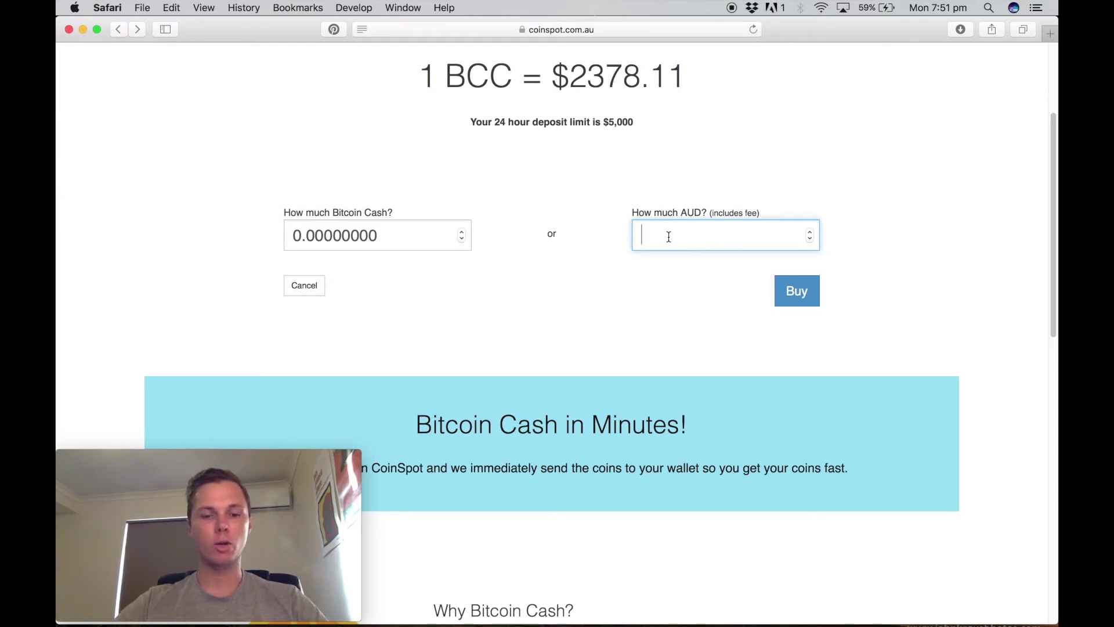
type("300")
left_click(656, 326)
left_click_drag(675, 236, 639, 235)
left_click(404, 235)
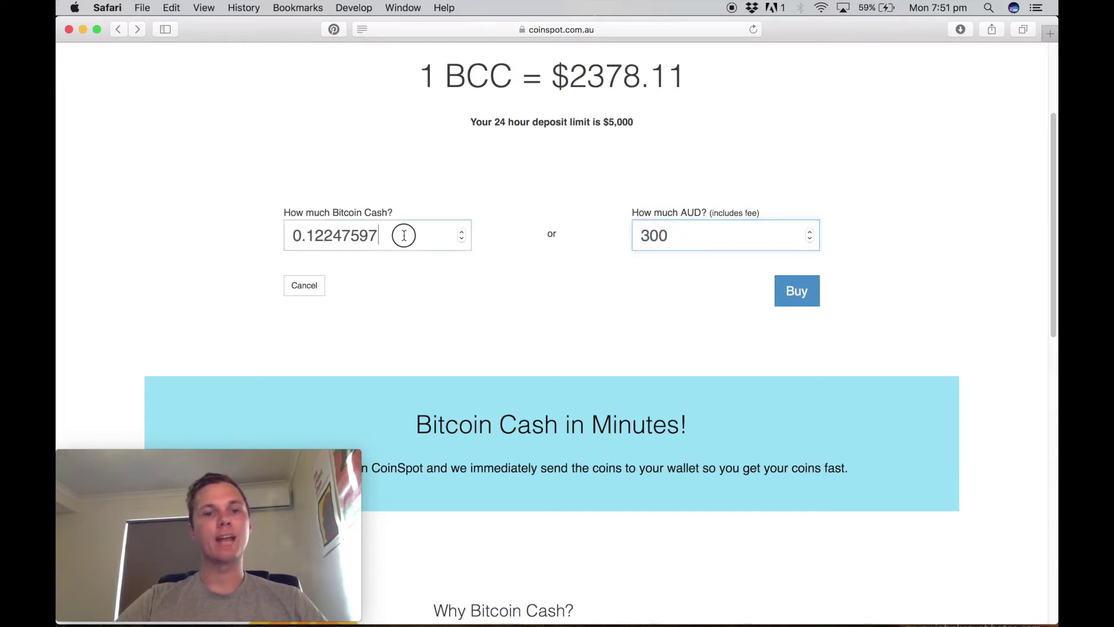
left_click_drag(417, 236, 309, 236)
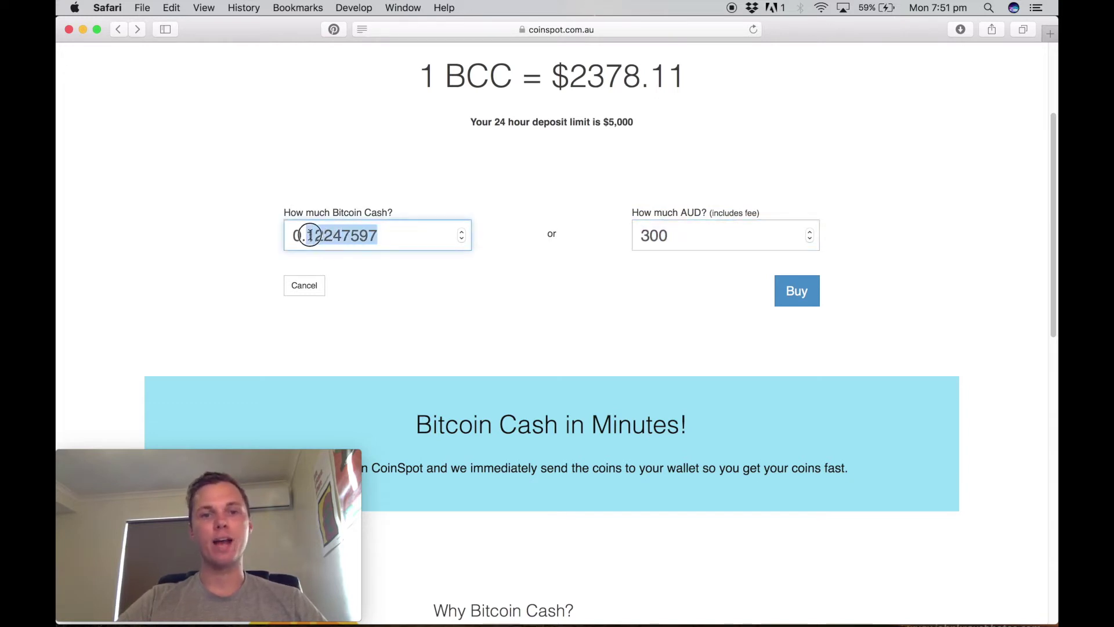
left_click(683, 237)
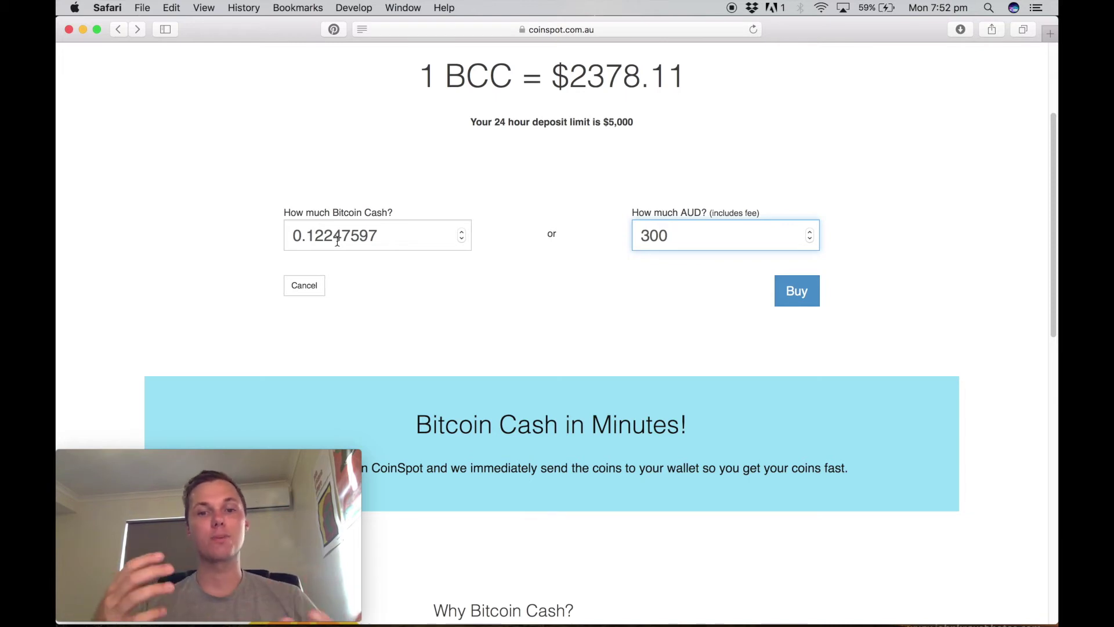
left_click(480, 261)
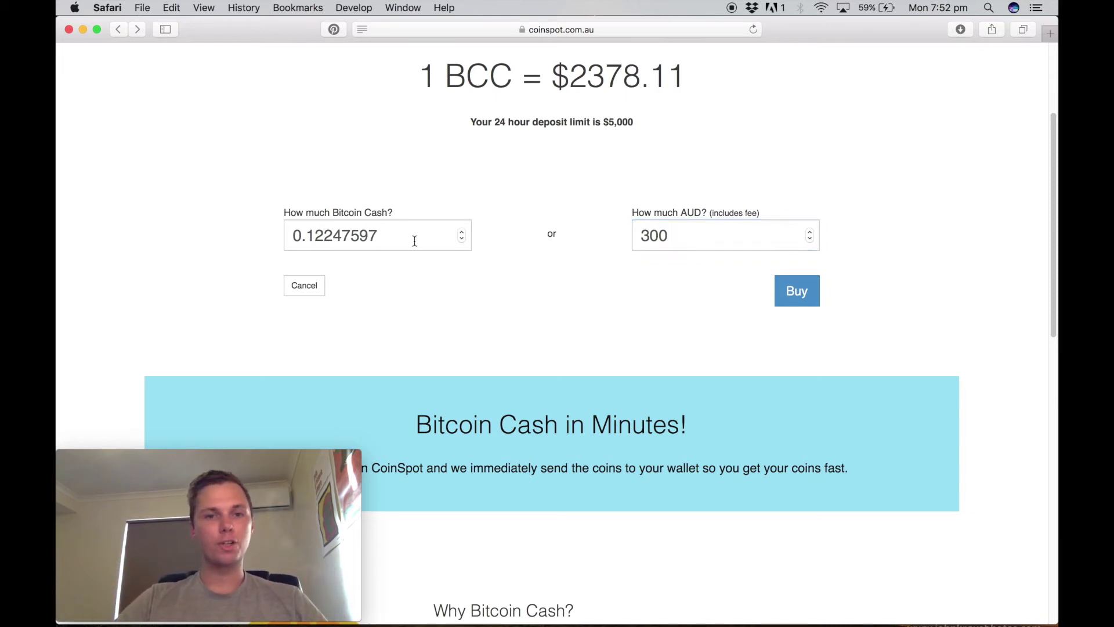
Review the Buy Bitcoin Cash page, check the 300 AUD amount, and click Buy
scroll(542, 376, "down", 5)
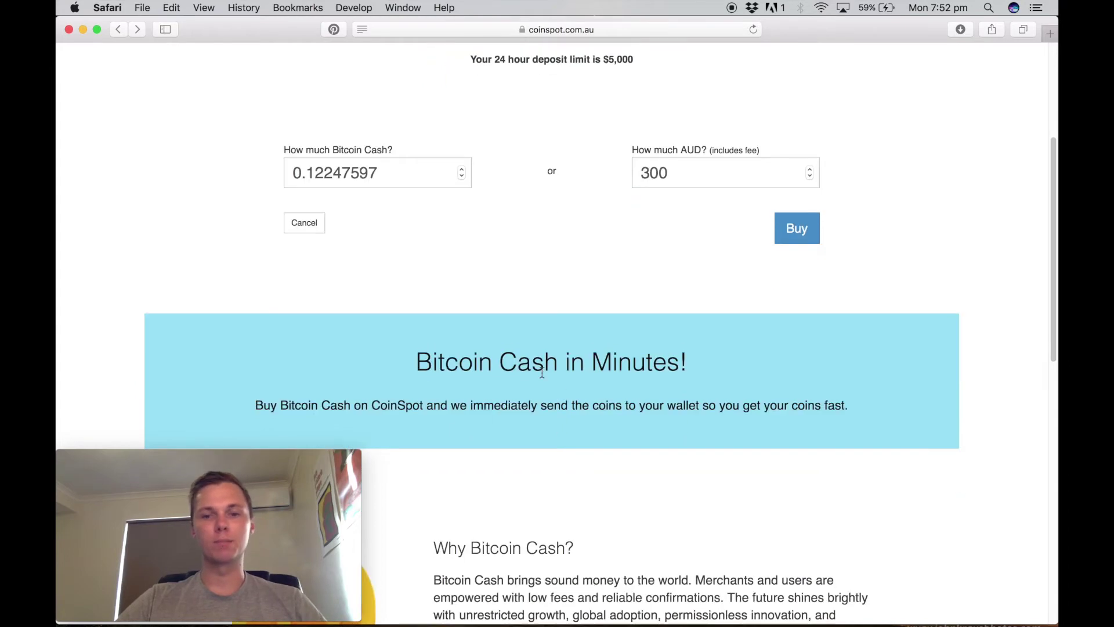
scroll(542, 378, "down", 5)
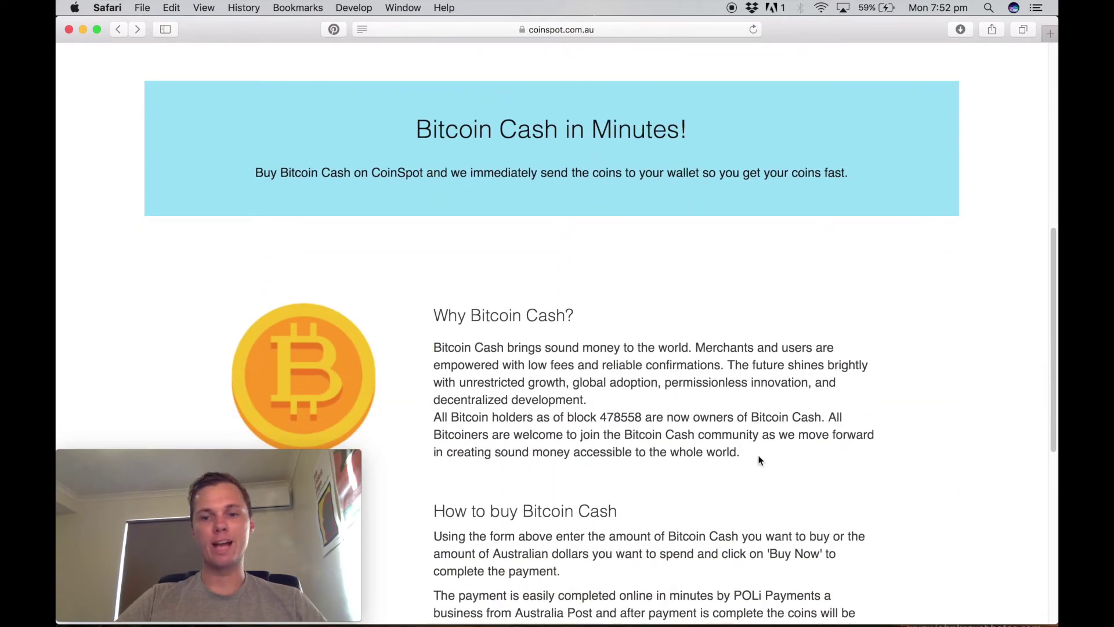
left_click_drag(753, 452, 431, 327)
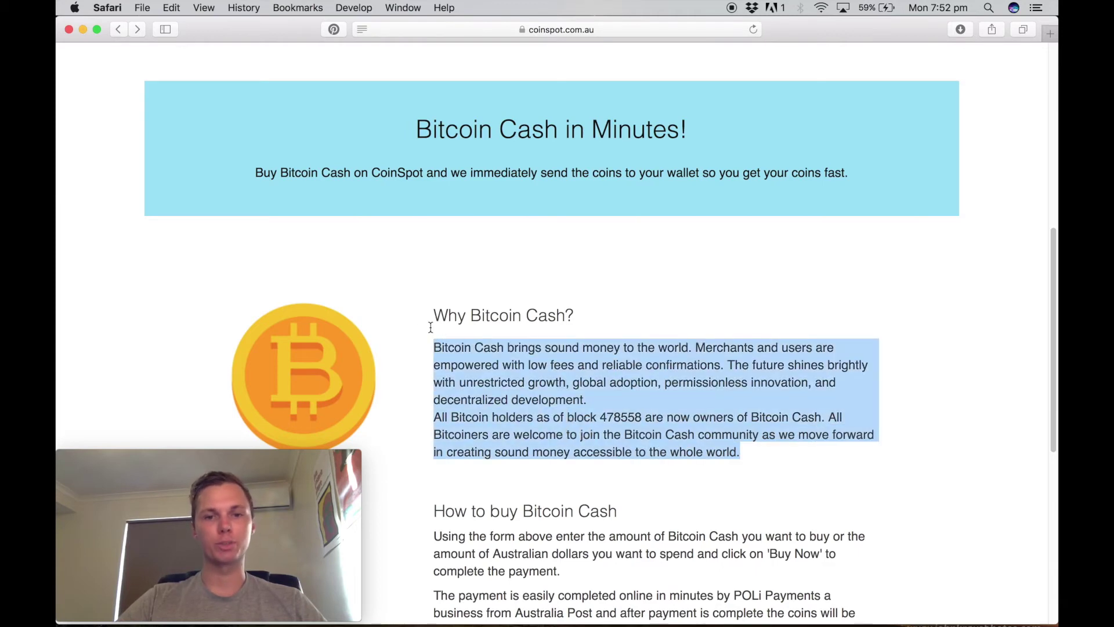
scroll(725, 511, "up", 10)
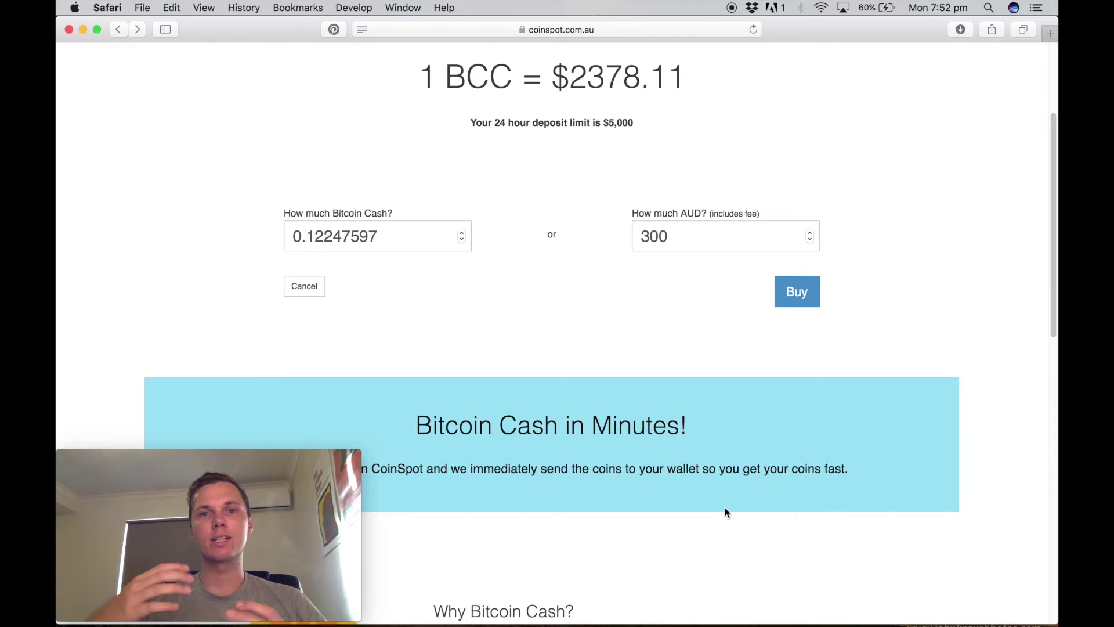
scroll(725, 512, "down", 2)
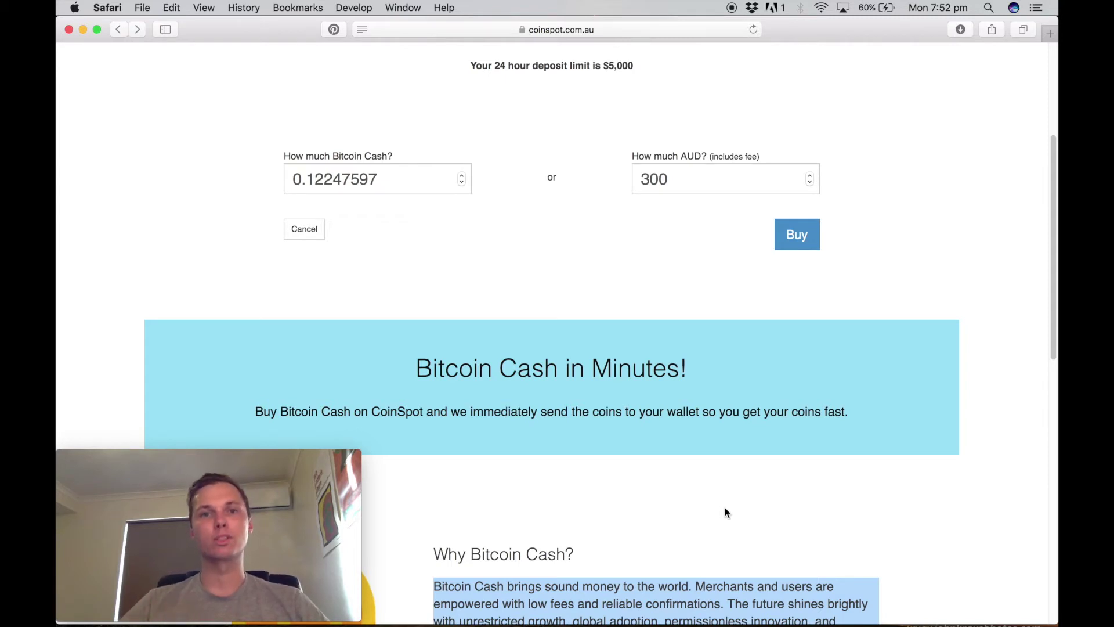
scroll(726, 508, "up", 5)
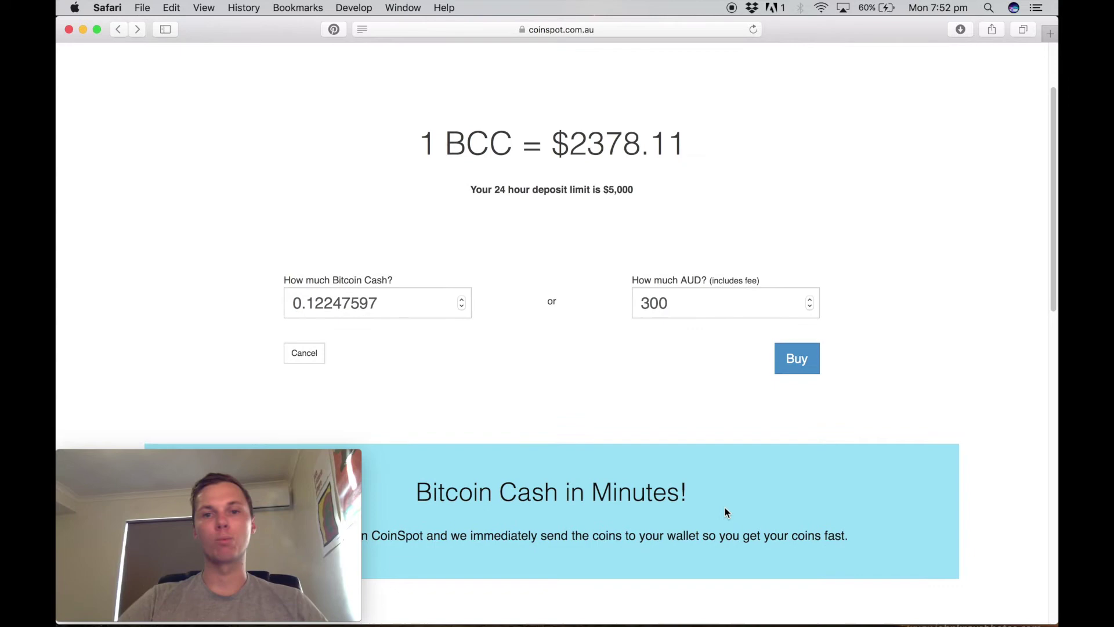
scroll(725, 509, "down", 6)
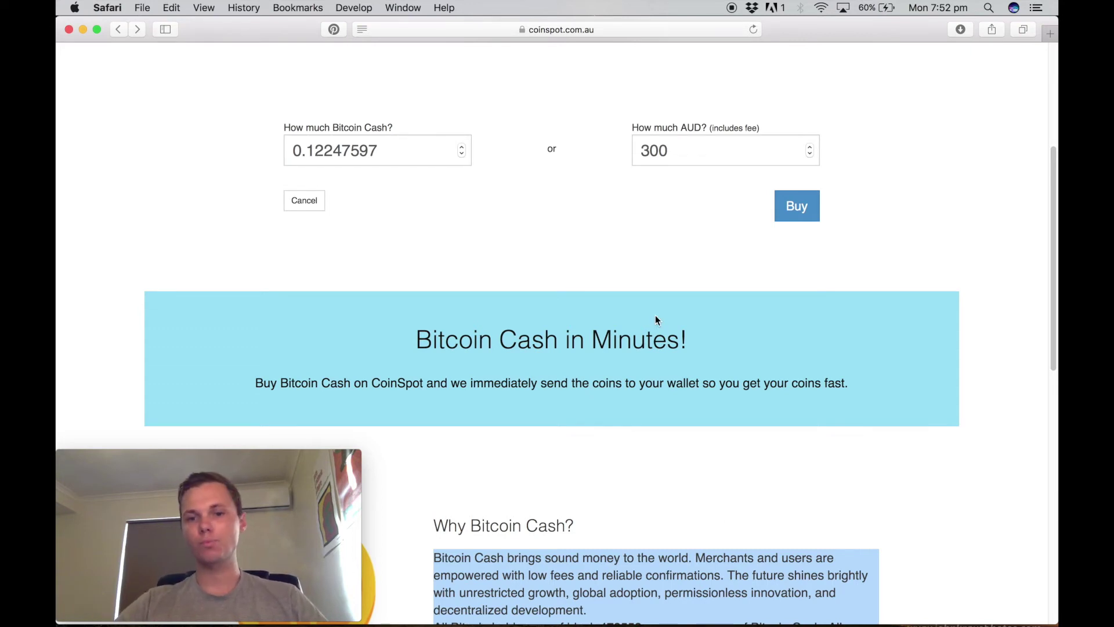
scroll(659, 287, "up", 3)
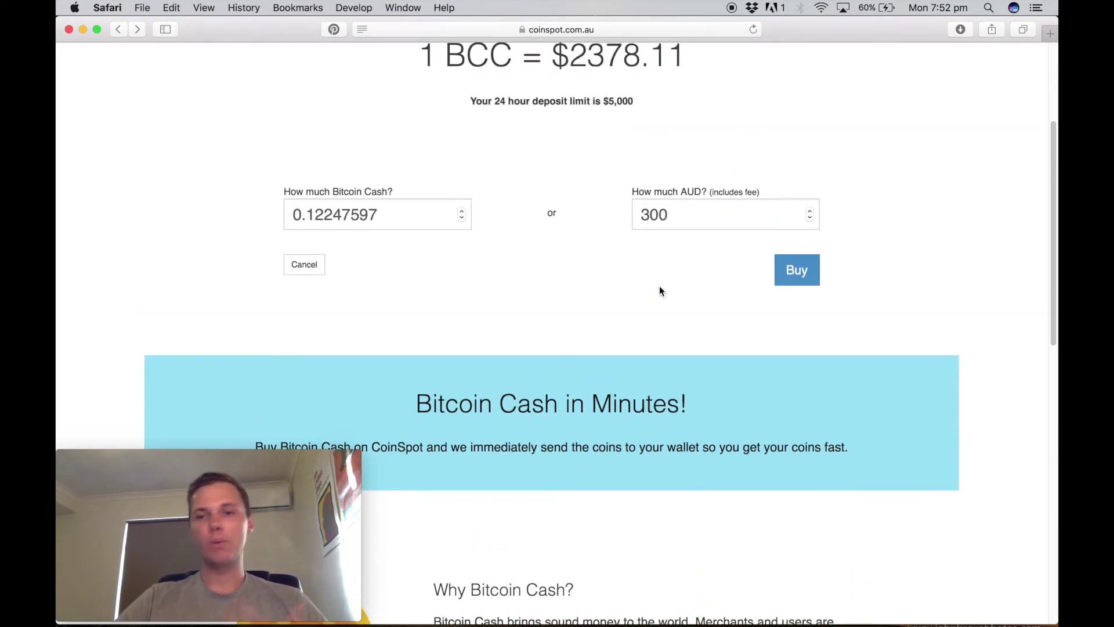
left_click(697, 257)
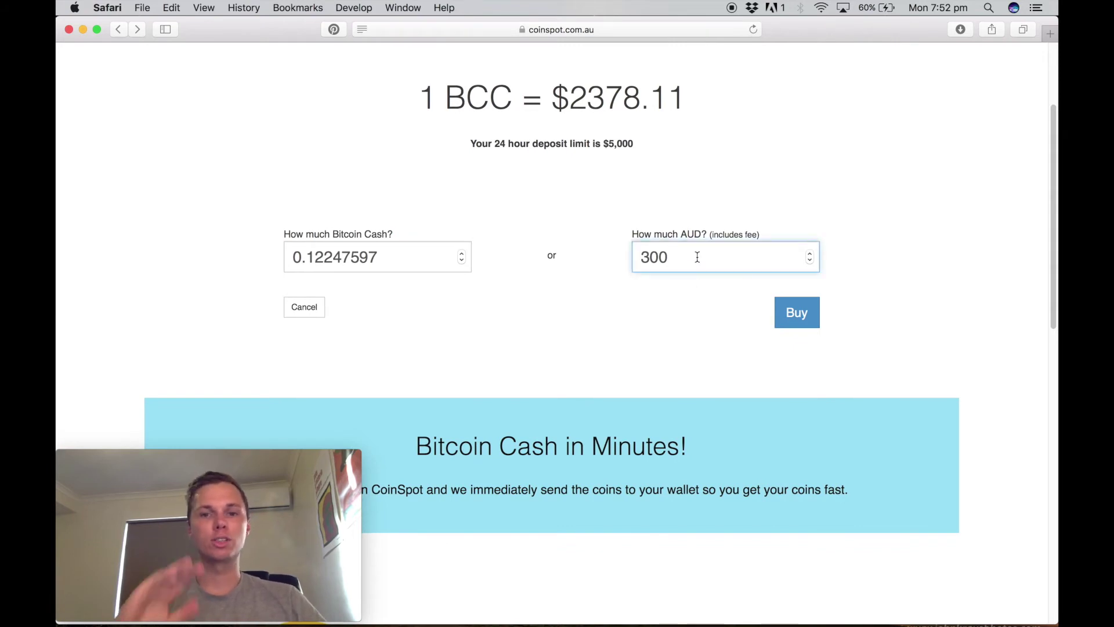
left_click(795, 316)
Review the confirmation summary: the $2378.11 price per BCC, the 3% fee of $8.74, and the $300.00 total
left_click(427, 206)
left_click_drag(427, 209, 360, 205)
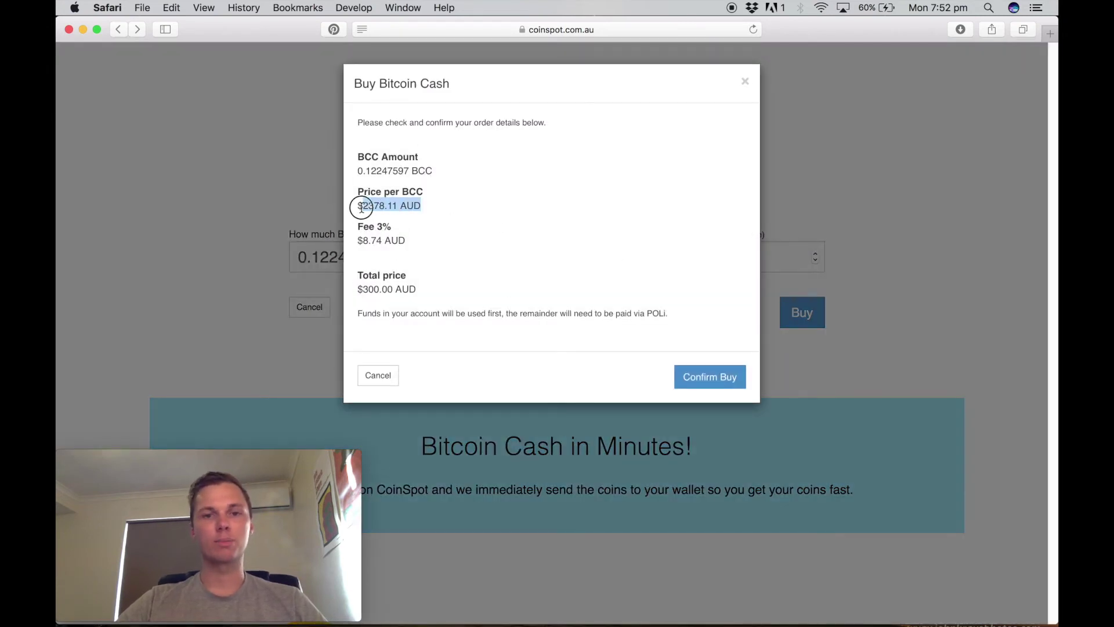
left_click(415, 245)
left_click_drag(415, 245, 356, 234)
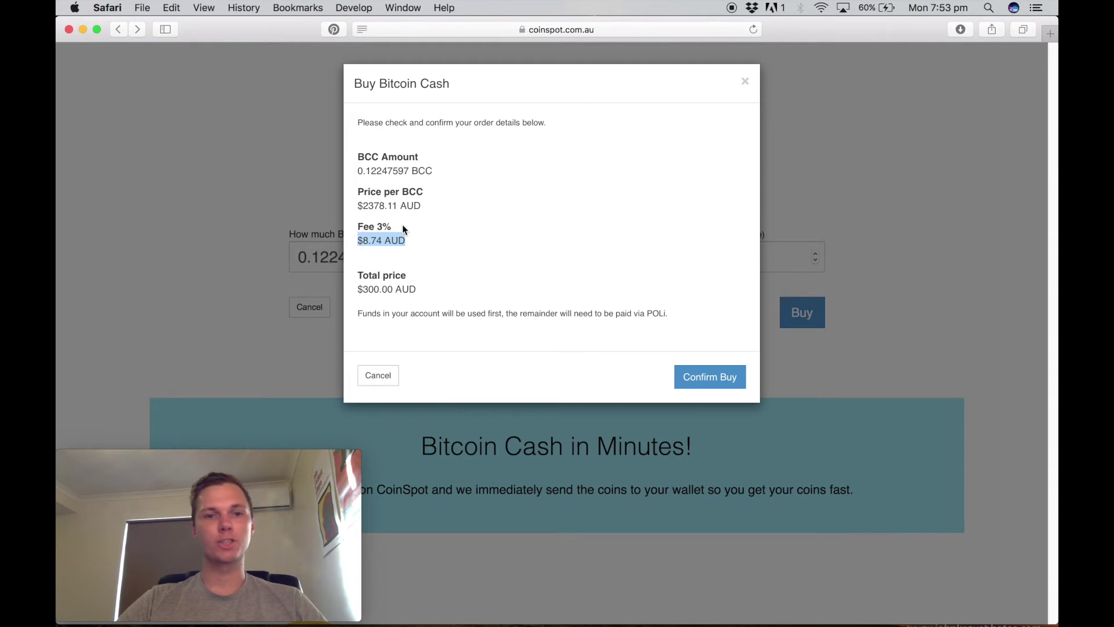
left_click_drag(396, 226, 364, 241)
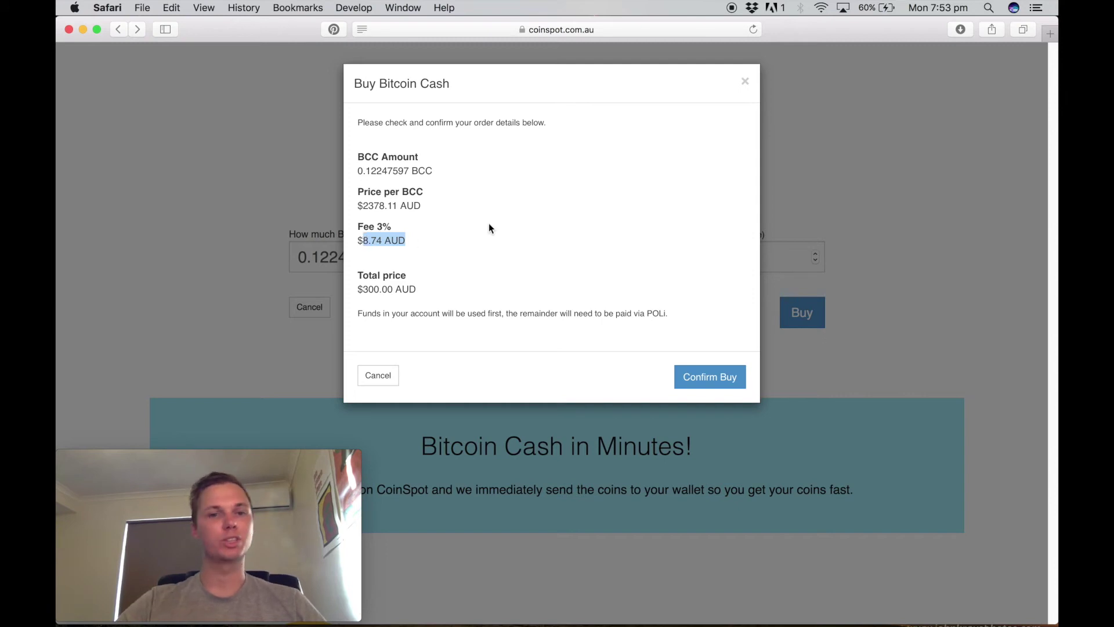
left_click(560, 228)
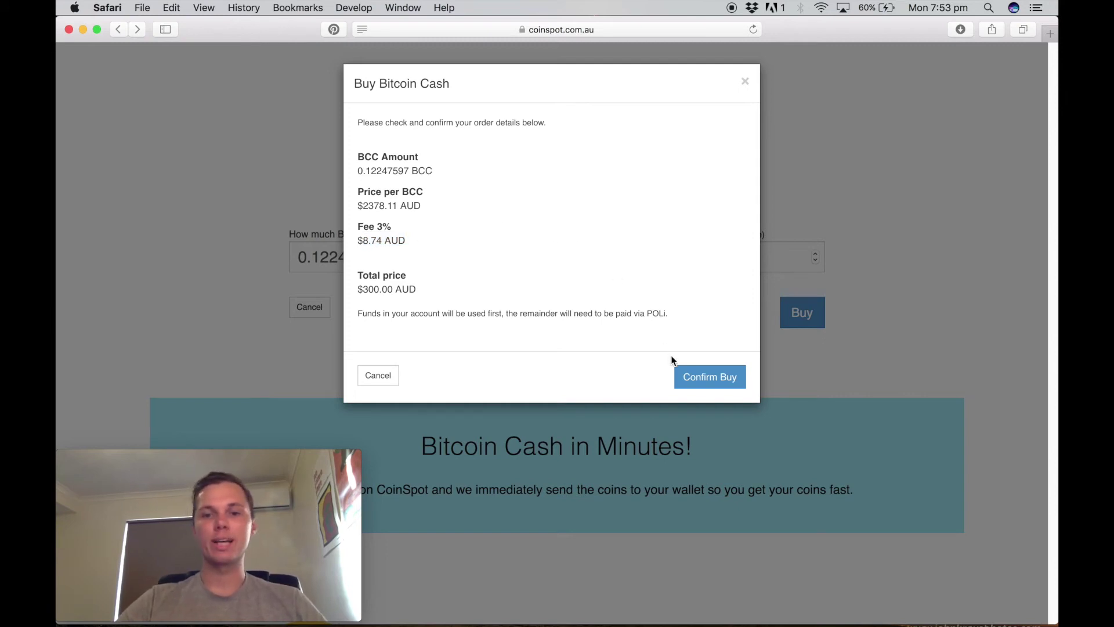
Confirm the Bitcoin Cash buy and read the notice that POLi AUD deposits are disabled
left_click(691, 378)
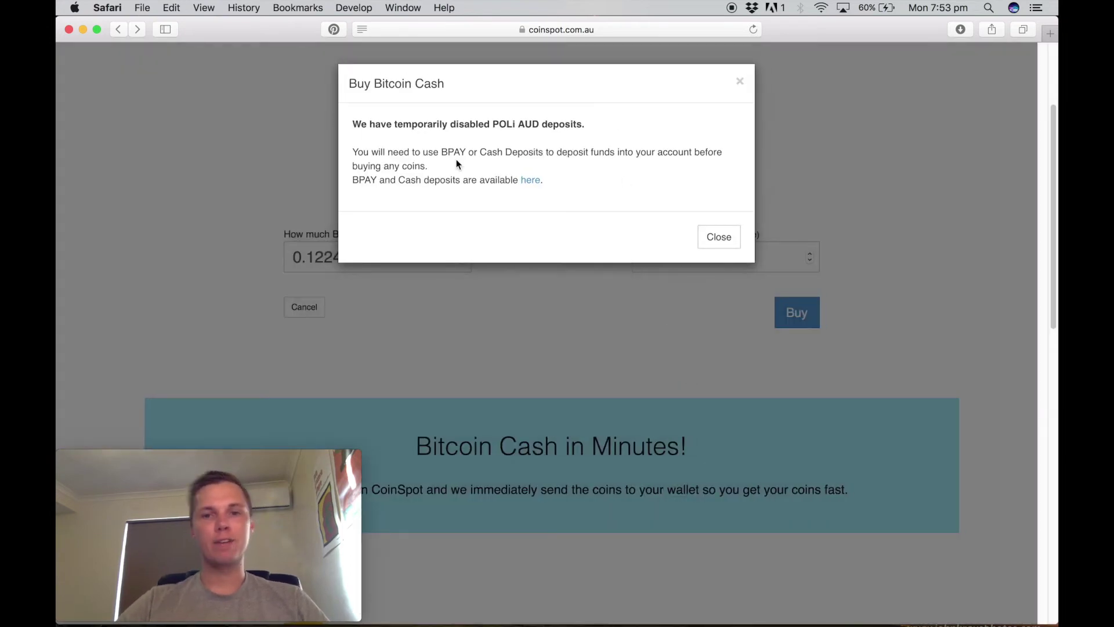
triple_click(606, 121)
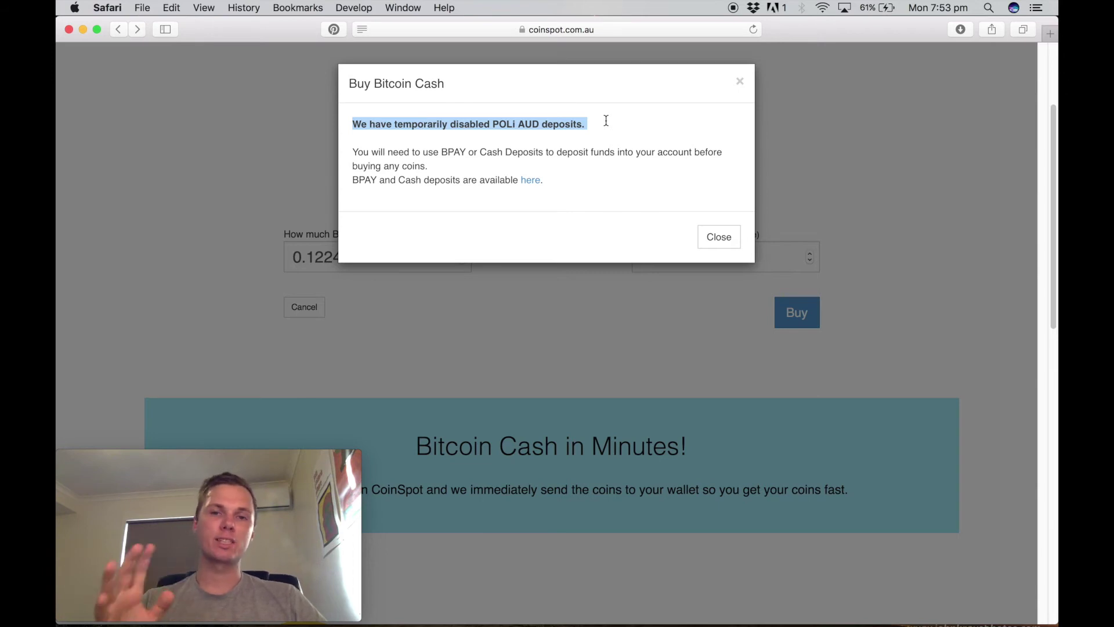
left_click(589, 125)
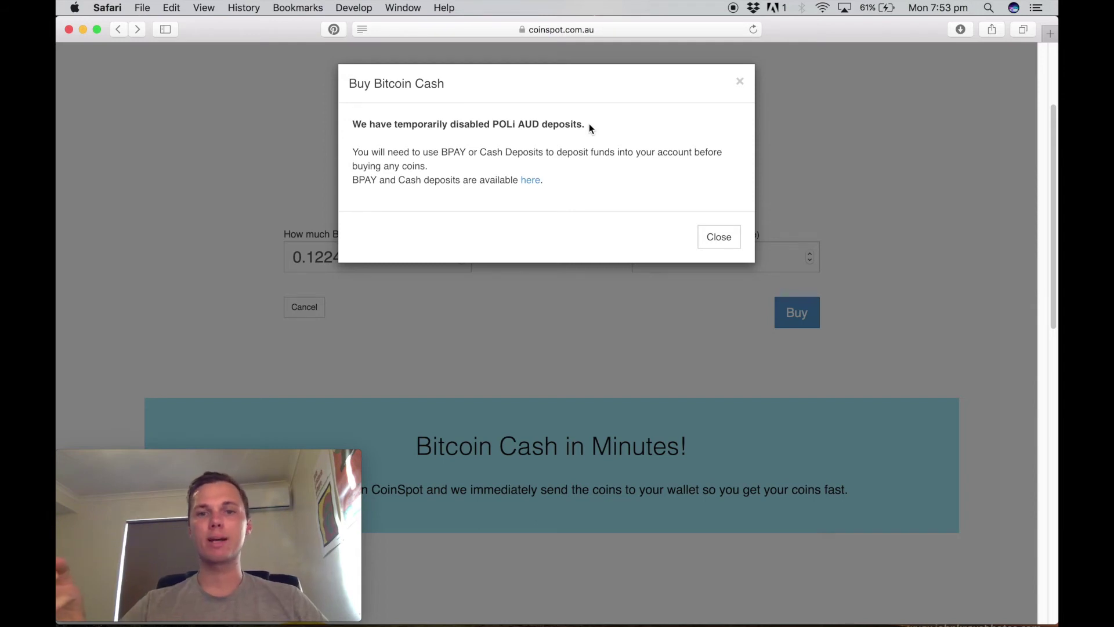
Go to the BPAY Deposit Funds page, enter the account holder's first and last name, and update the details
left_click(532, 181)
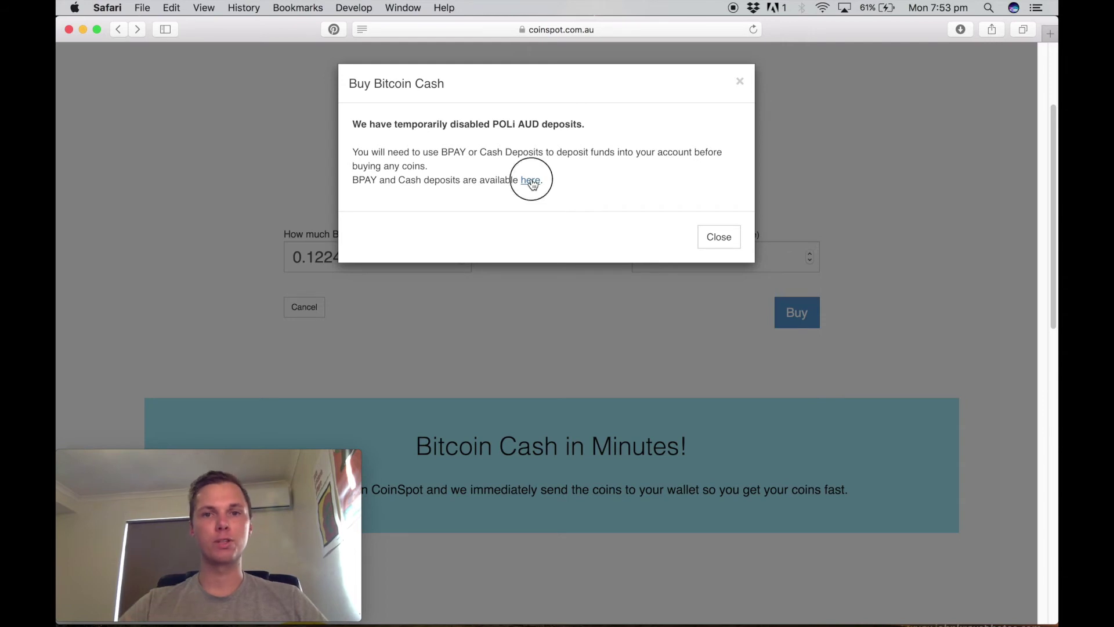
scroll(532, 184, "down", 5)
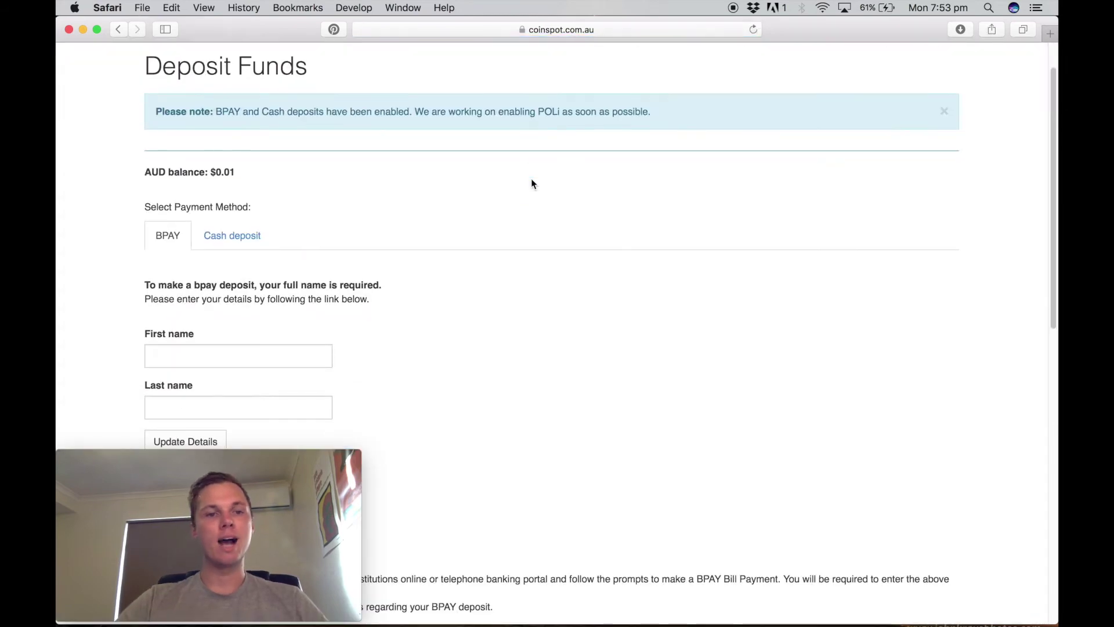
left_click(286, 248)
scroll(435, 235, "down", 1)
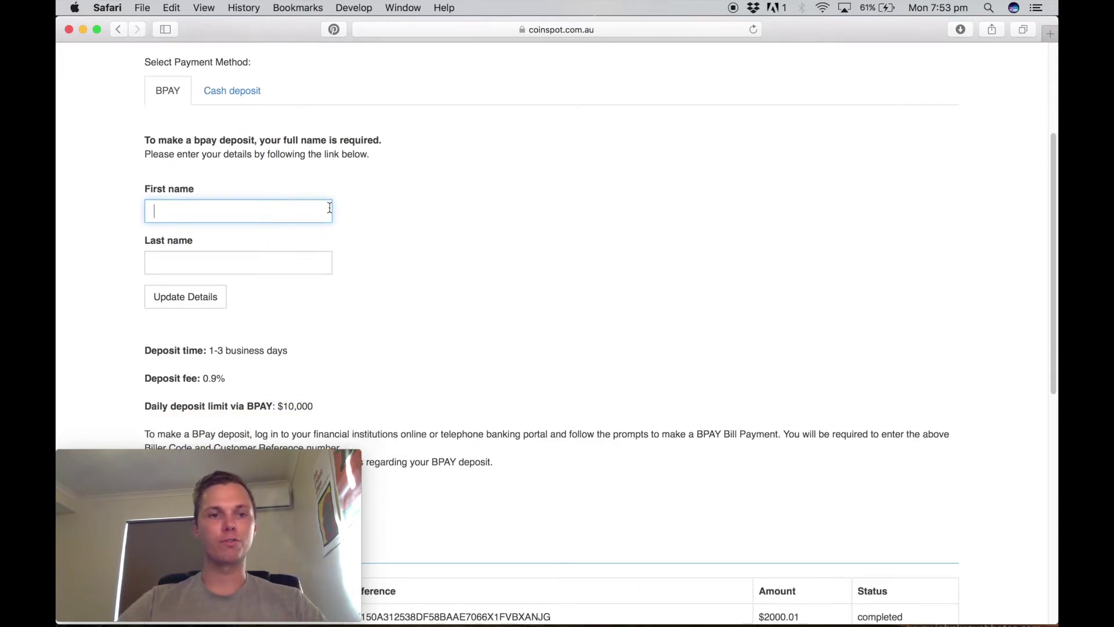
scroll(328, 207, "down", 1)
scroll(329, 207, "up", 1)
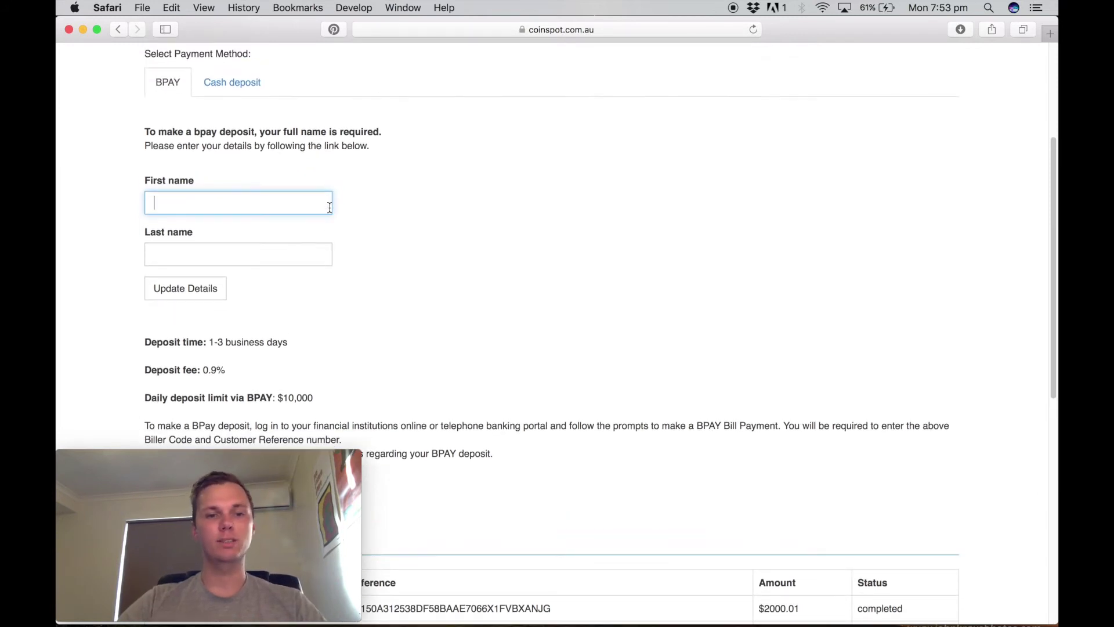
key("super+r")
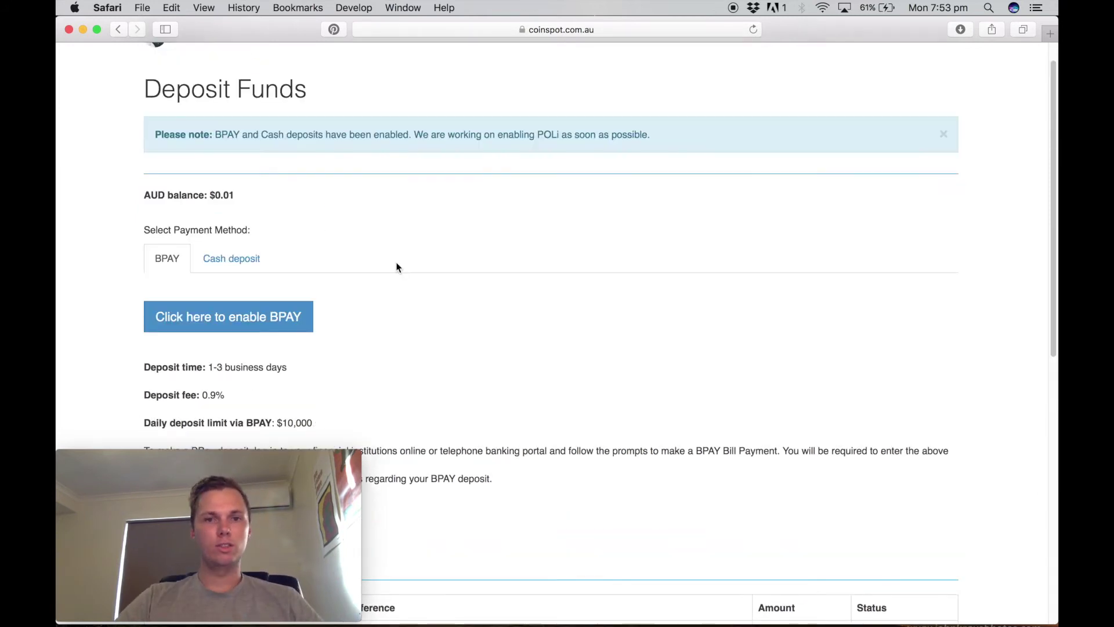
scroll(397, 267, "down", 2)
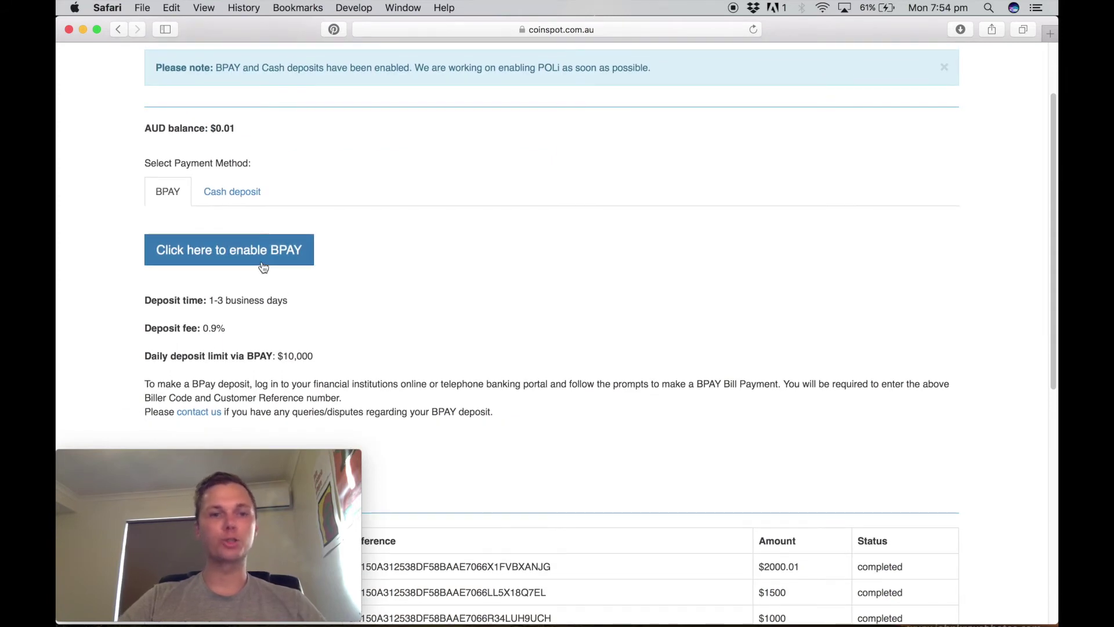
Enable BPAY deposits and check the biller details, including biller code 212886
left_click(273, 249)
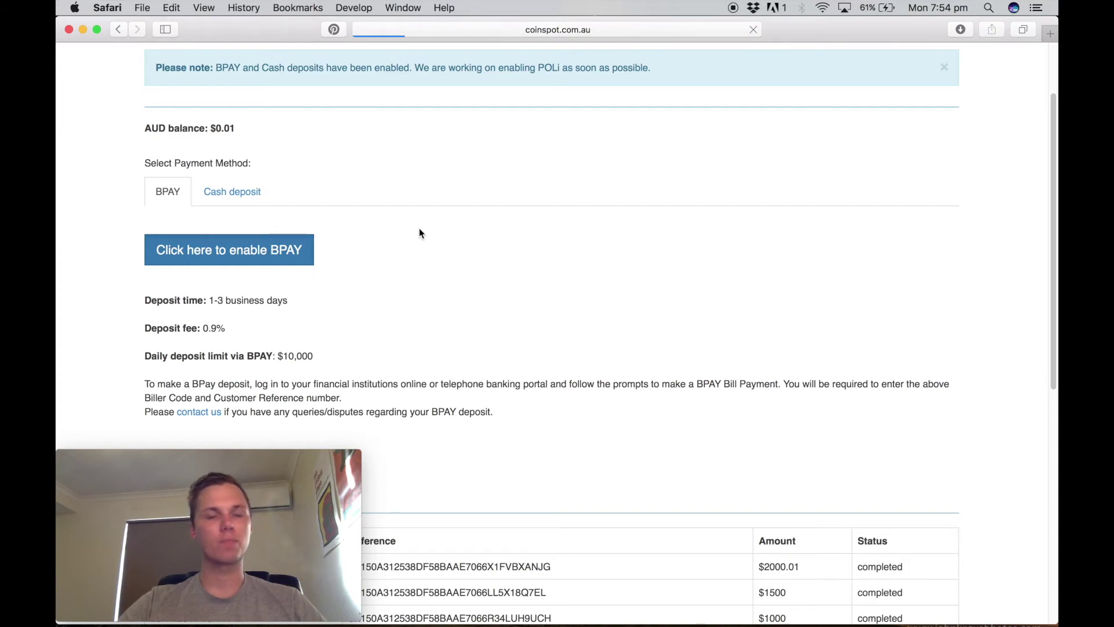
scroll(419, 233, "down", 2)
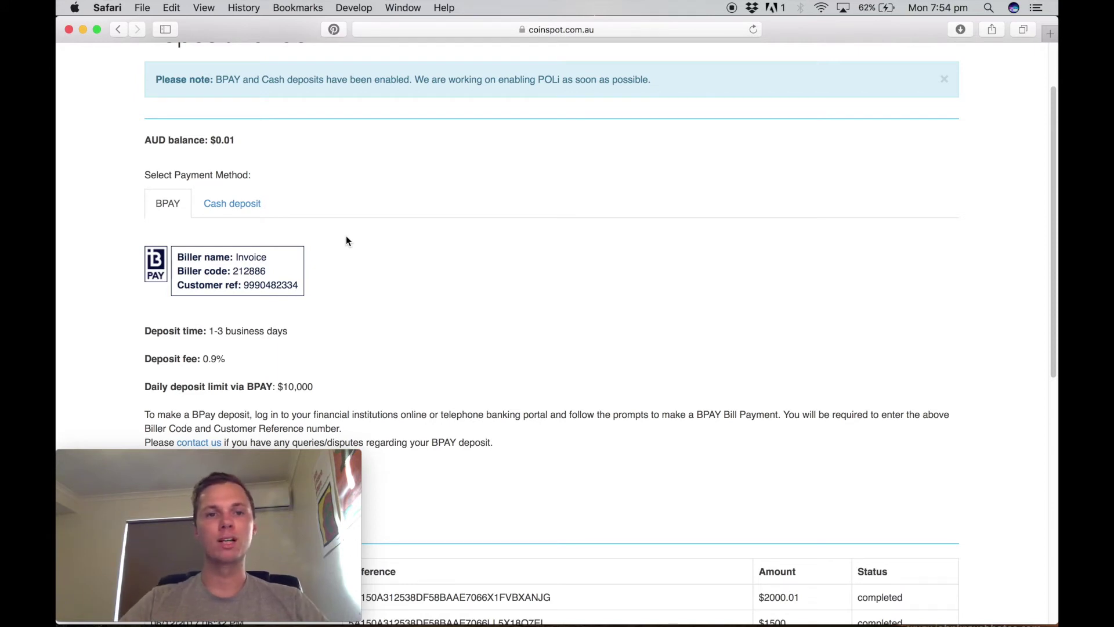
left_click_drag(235, 256, 298, 287)
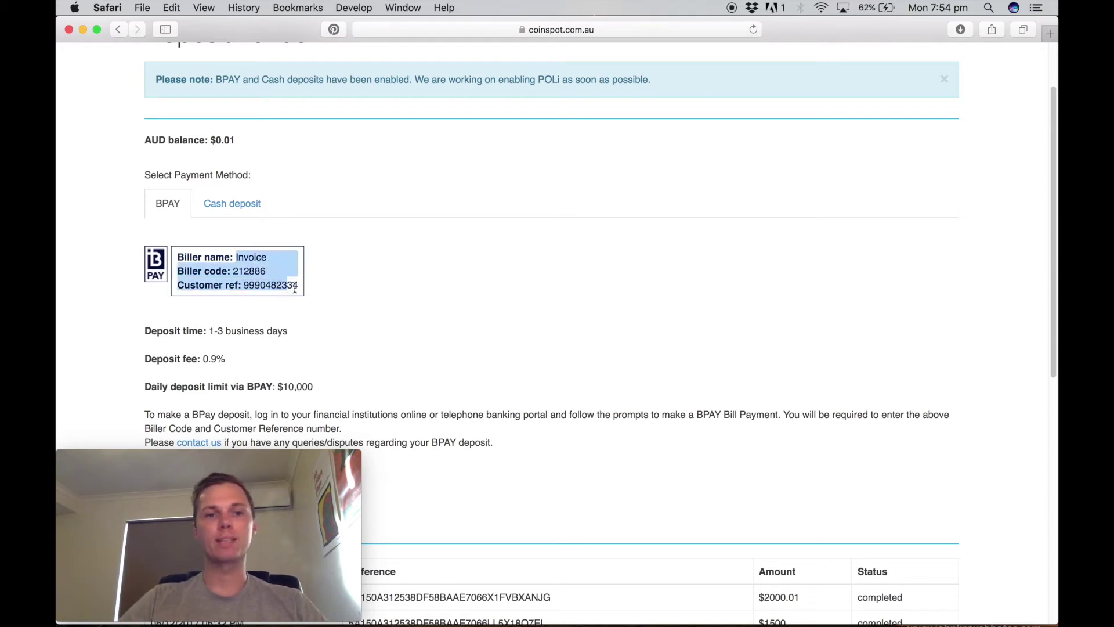
left_click(298, 288)
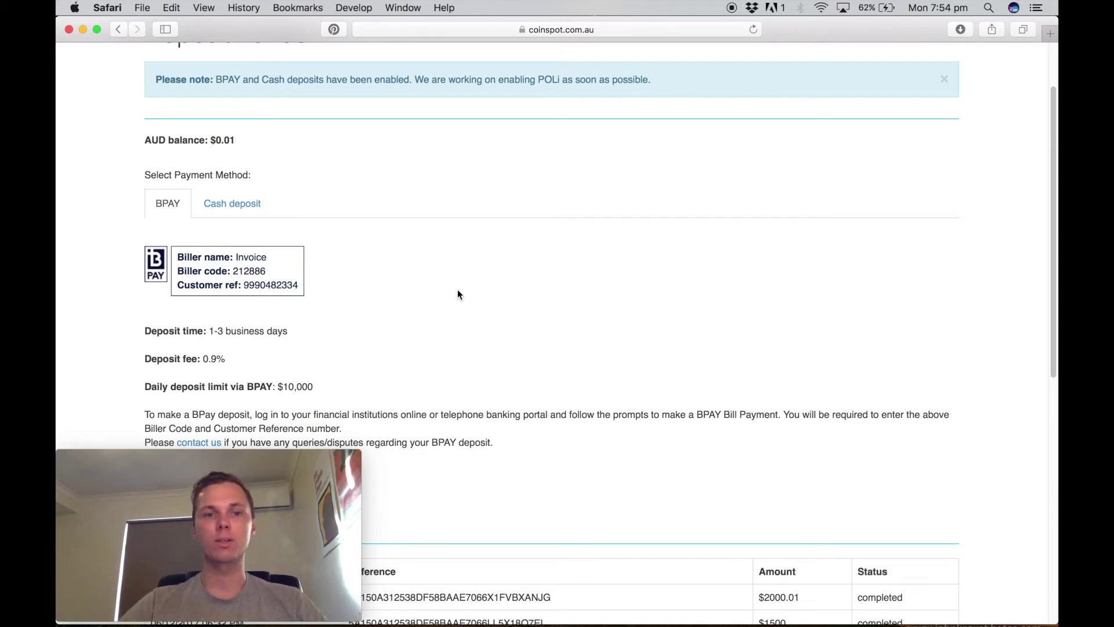
Review the BPAY deposit info, including the $10,000 daily deposit limit
scroll(283, 290, "down", 1)
scroll(284, 290, "down", 2)
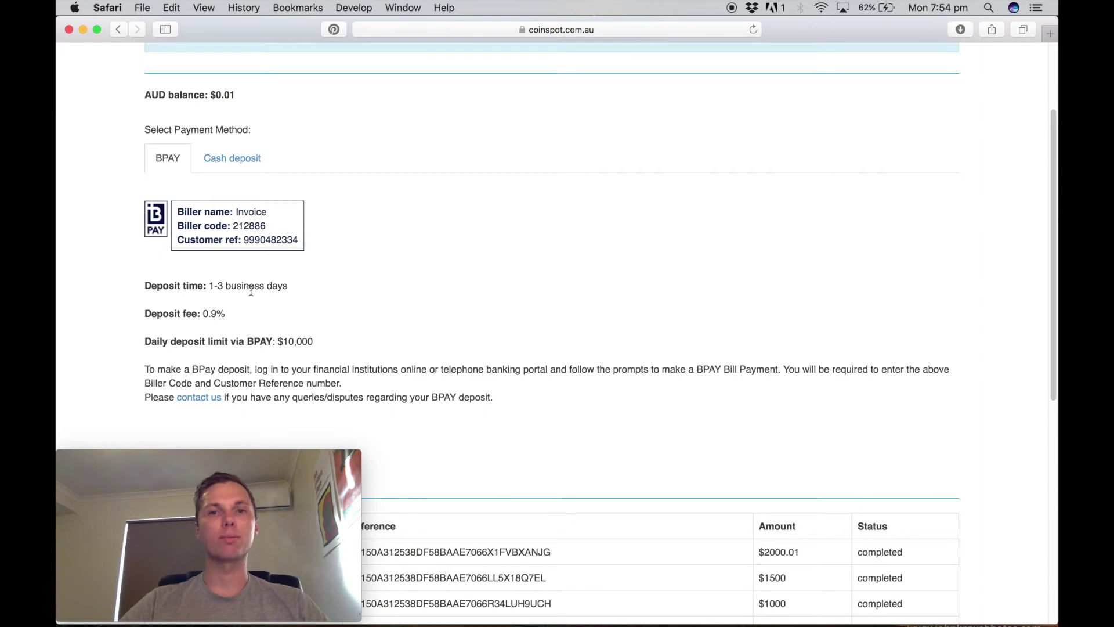
scroll(509, 303, "up", 5)
scroll(507, 304, "down", 1)
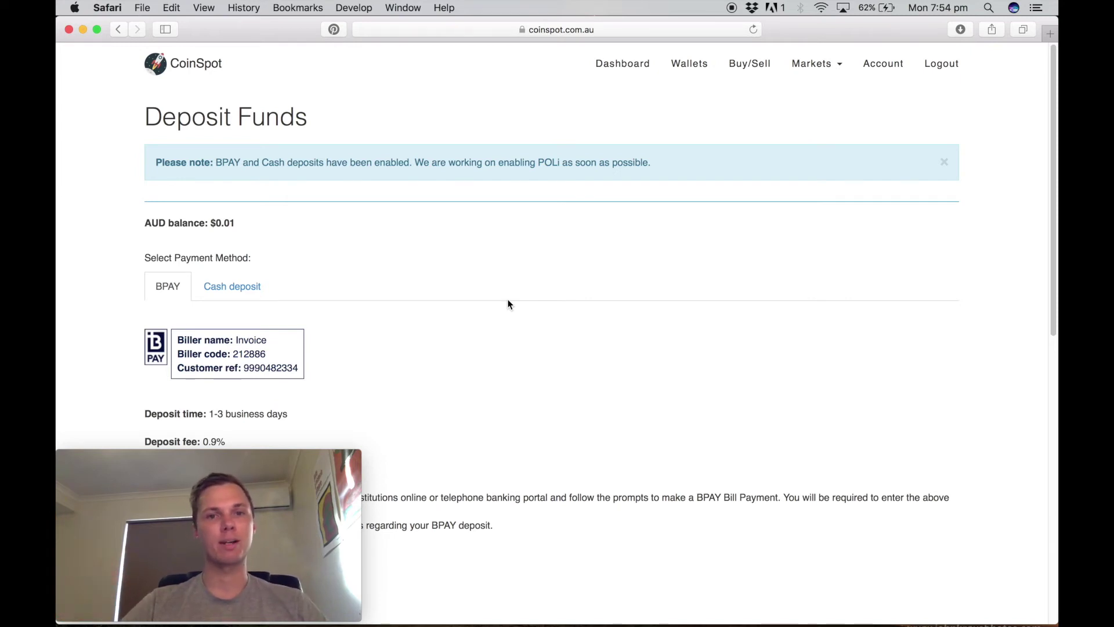
scroll(508, 302, "down", 5)
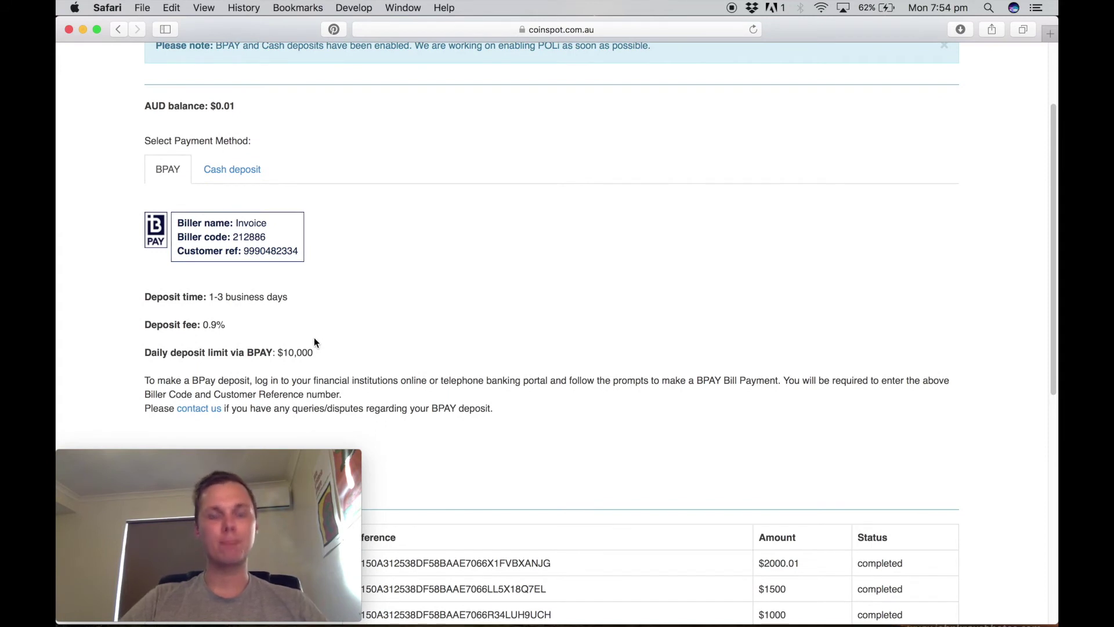
left_click_drag(323, 355, 278, 353)
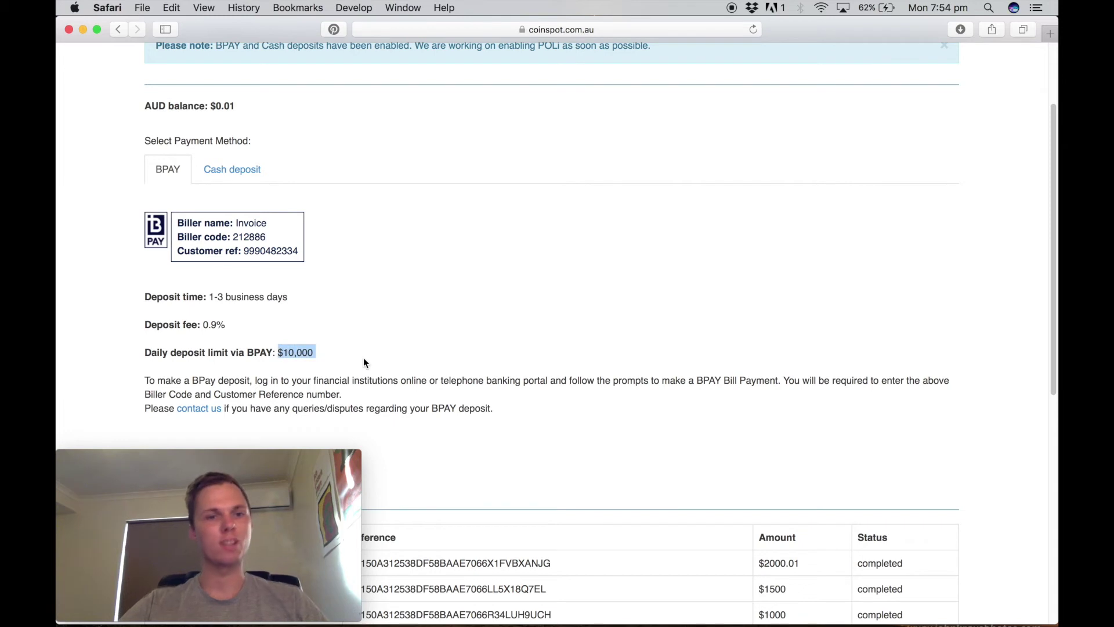
scroll(363, 359, "up", 1)
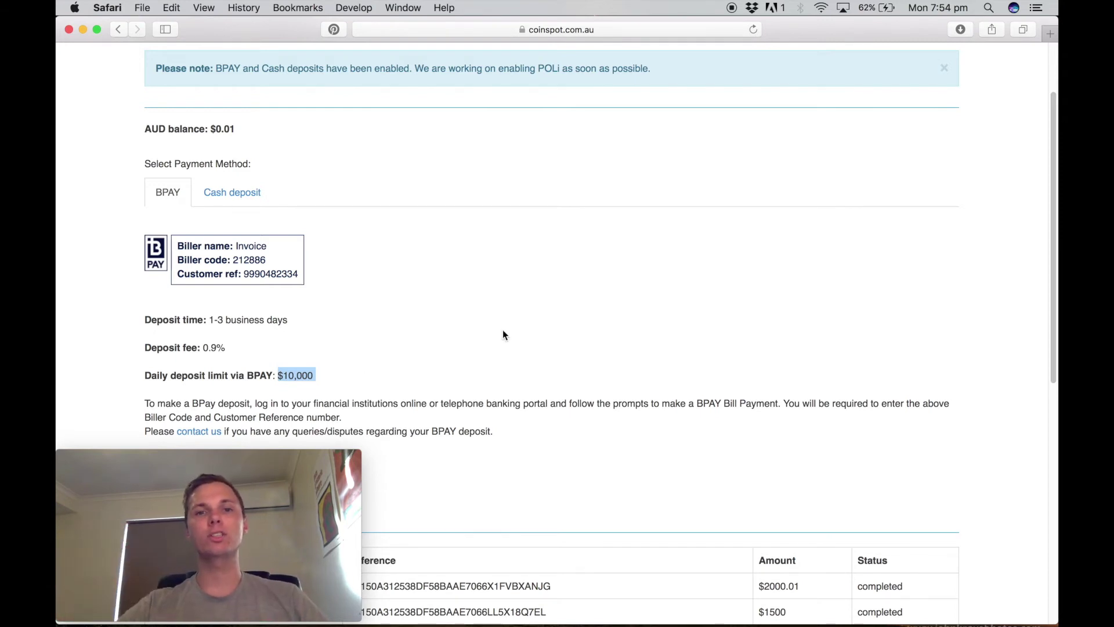
scroll(503, 331, "up", 3)
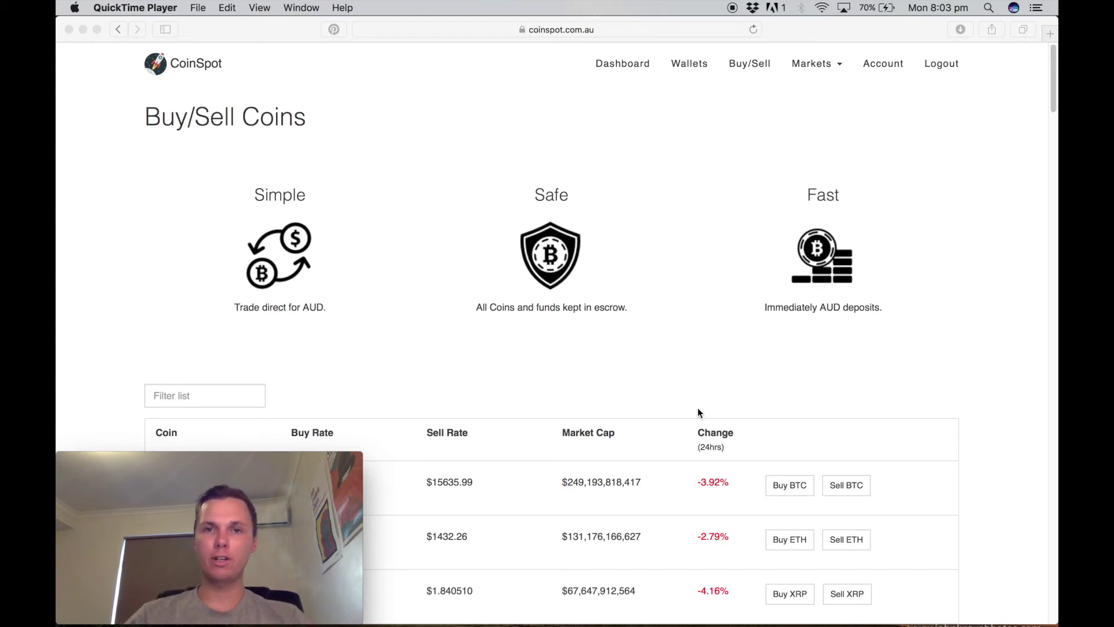
Open the Ripple wallet from Wallets and start a Ripple sell
scroll(698, 412, "down", 5)
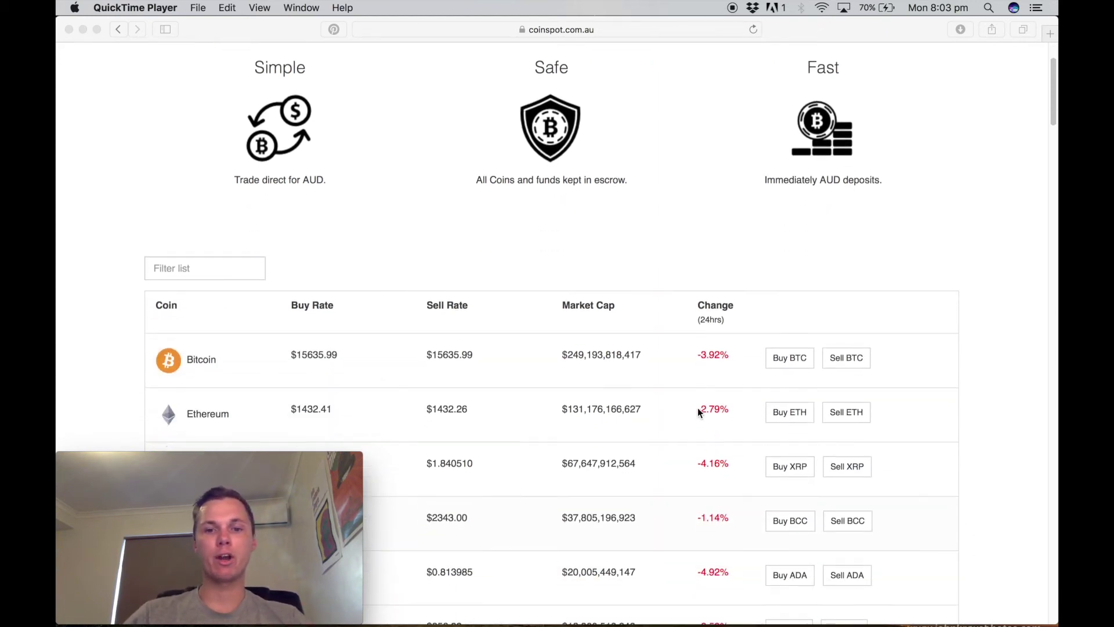
scroll(697, 412, "up", 5)
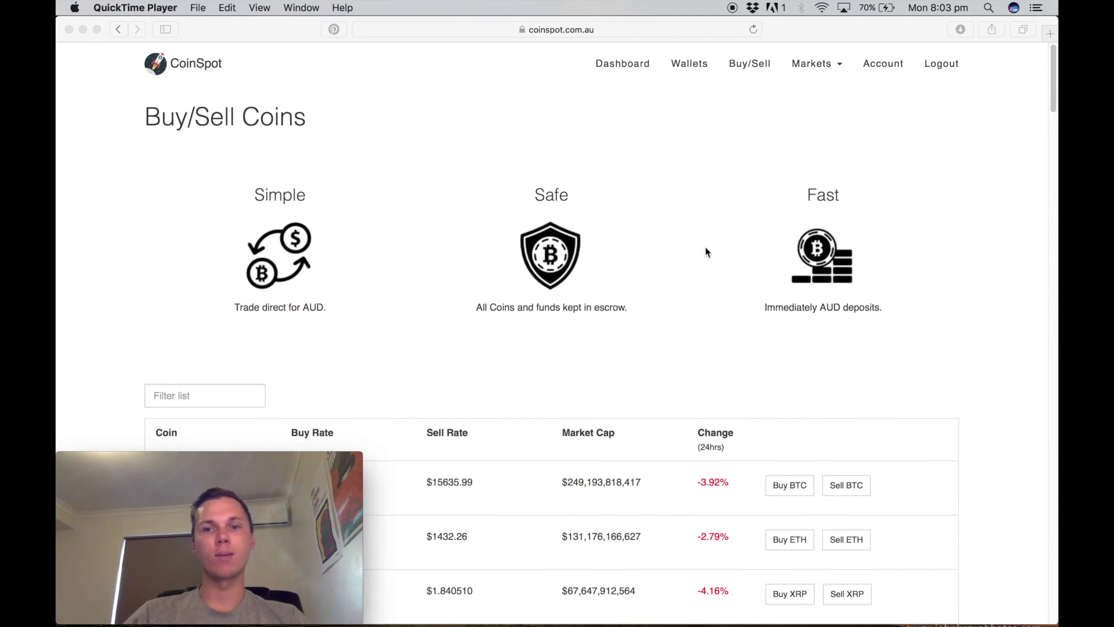
left_click(687, 65)
left_click(687, 66)
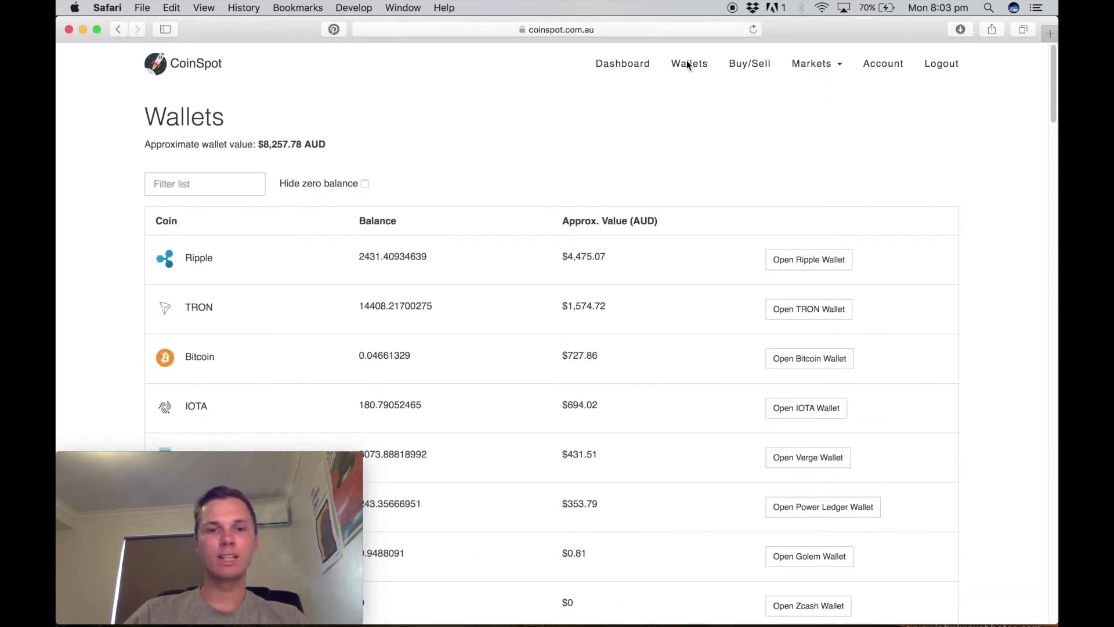
left_click(777, 254)
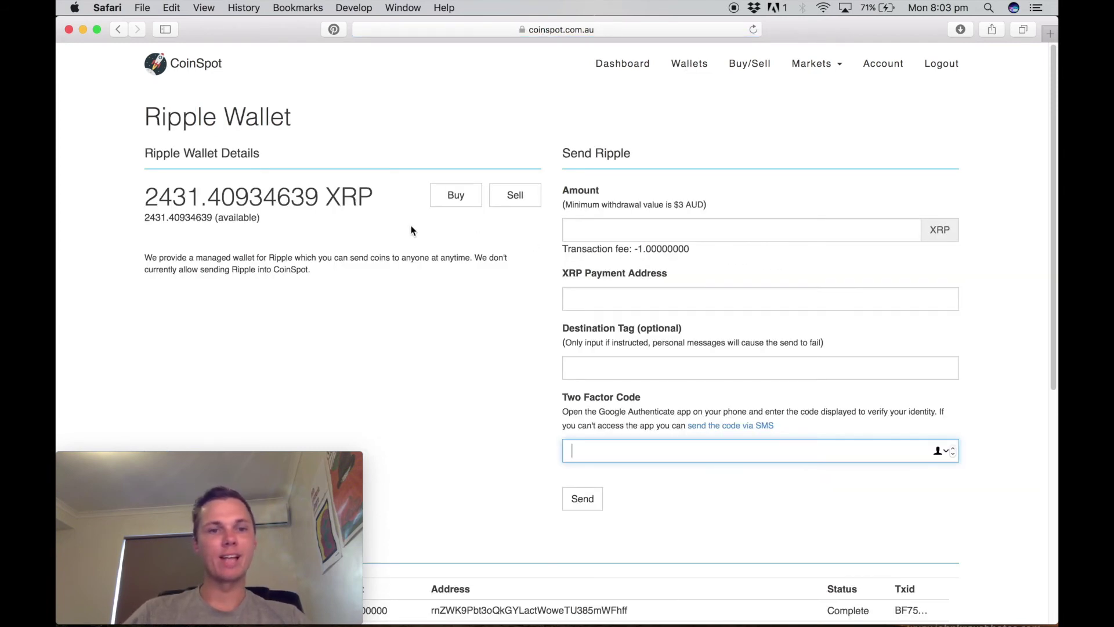
left_click(513, 196)
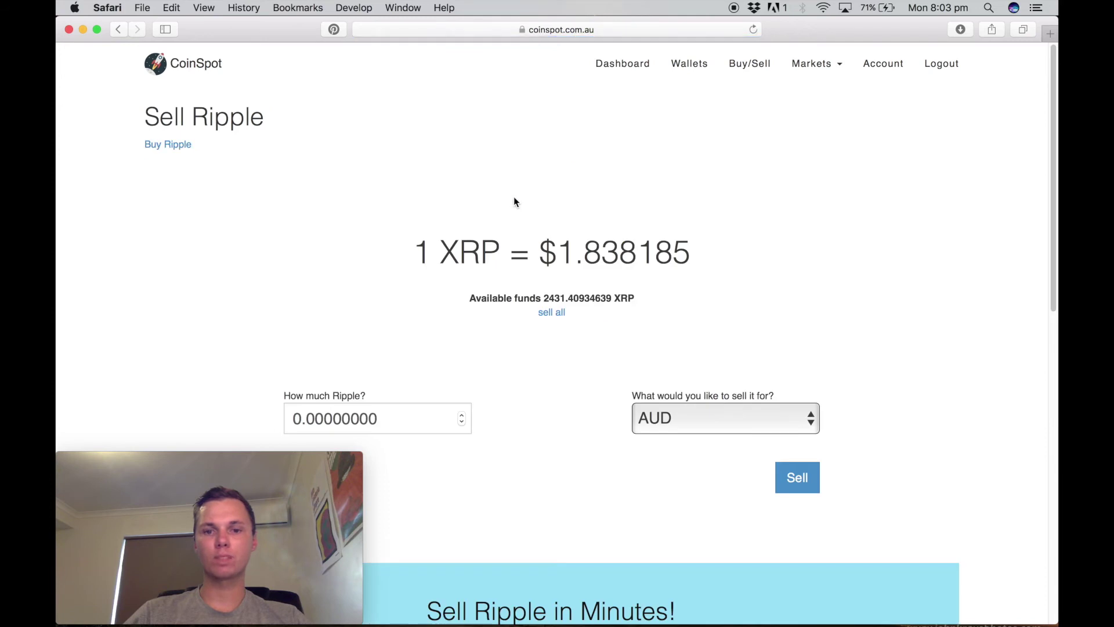
Enter 1000 XRP as the sale amount at $1.838185 per XRP
scroll(619, 237, "down", 1)
scroll(620, 236, "down", 3)
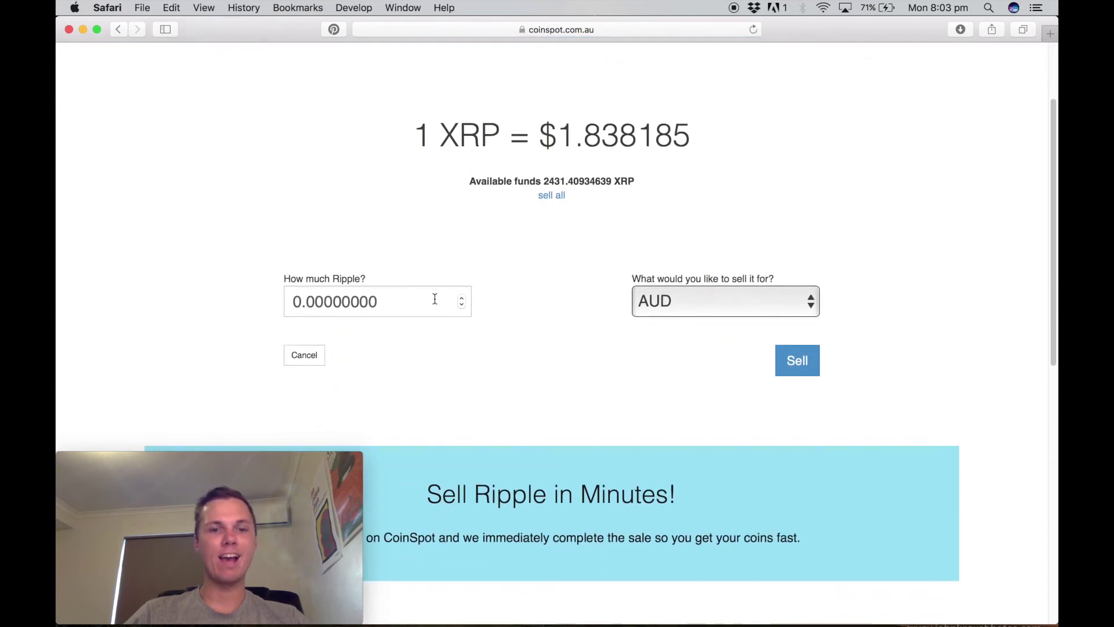
left_click(392, 306)
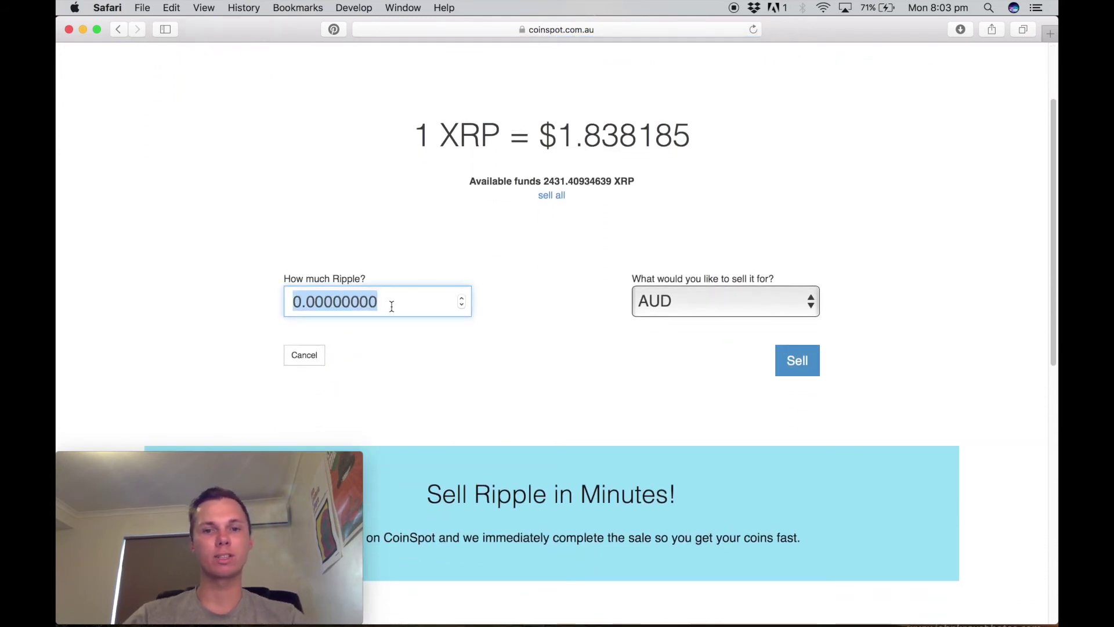
type("1")
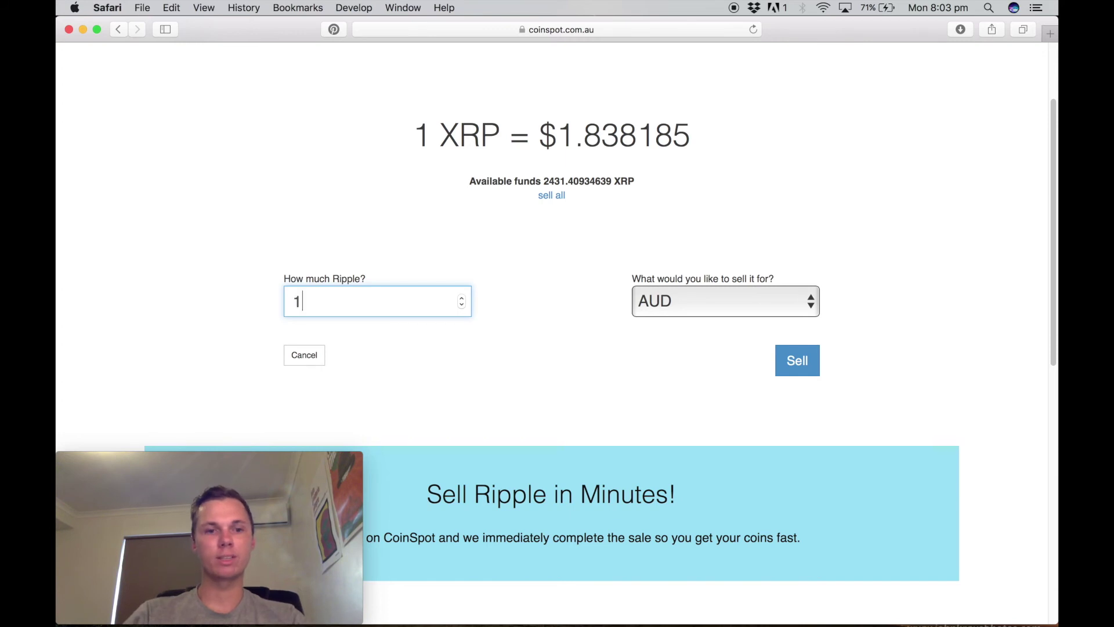
type("000")
left_click(490, 423)
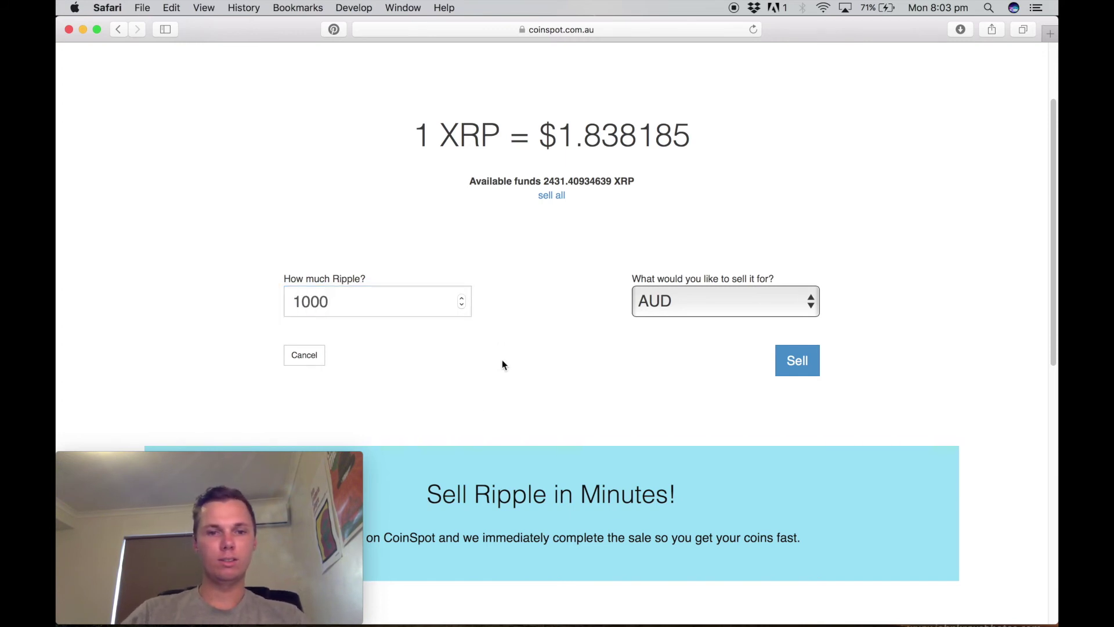
Change the currency the Ripple is sold for from AUD to BTC
left_click(767, 307)
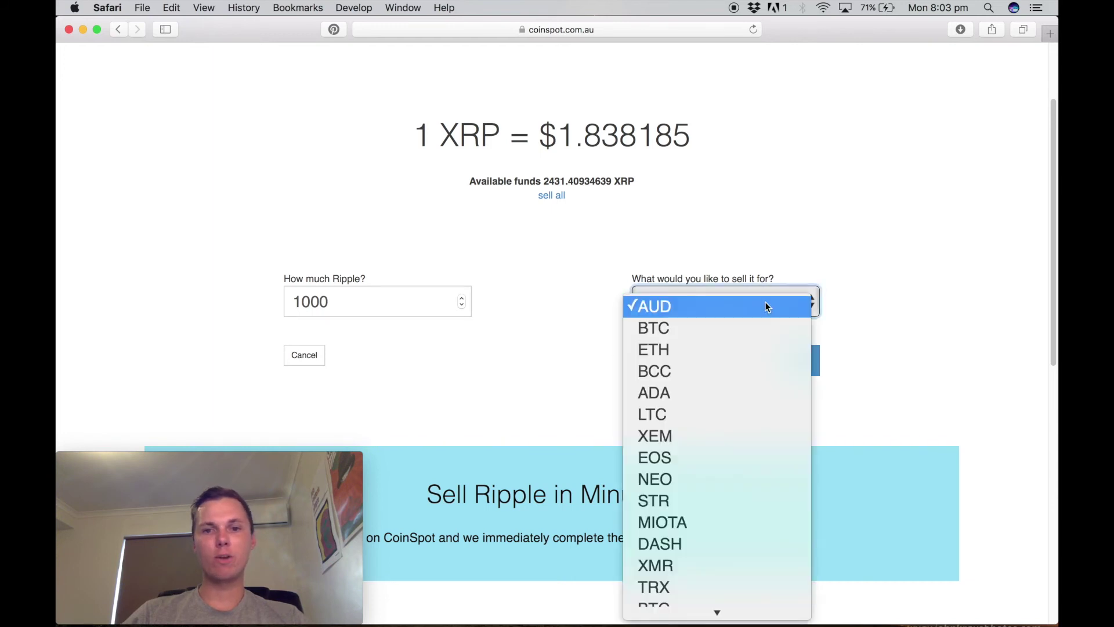
left_click(714, 311)
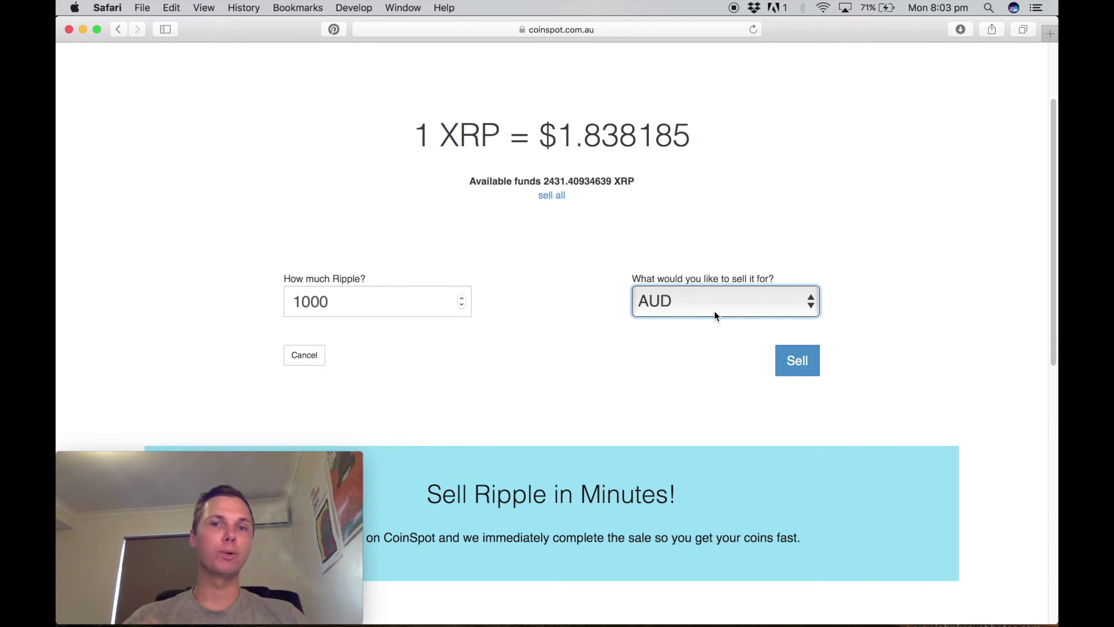
left_click(721, 301)
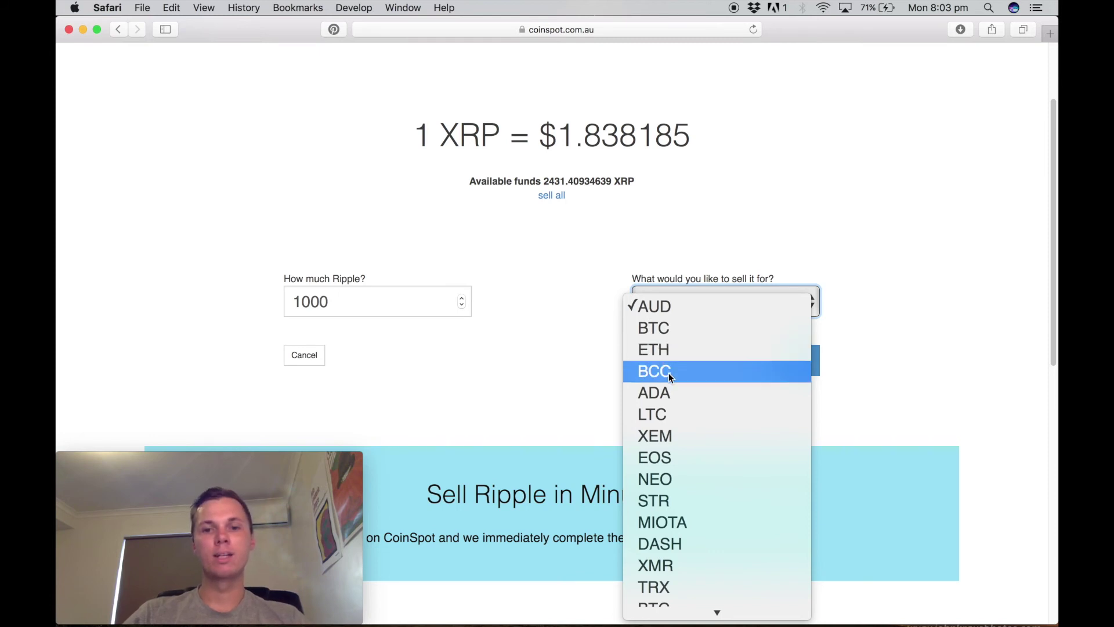
scroll(668, 373, "down", 10)
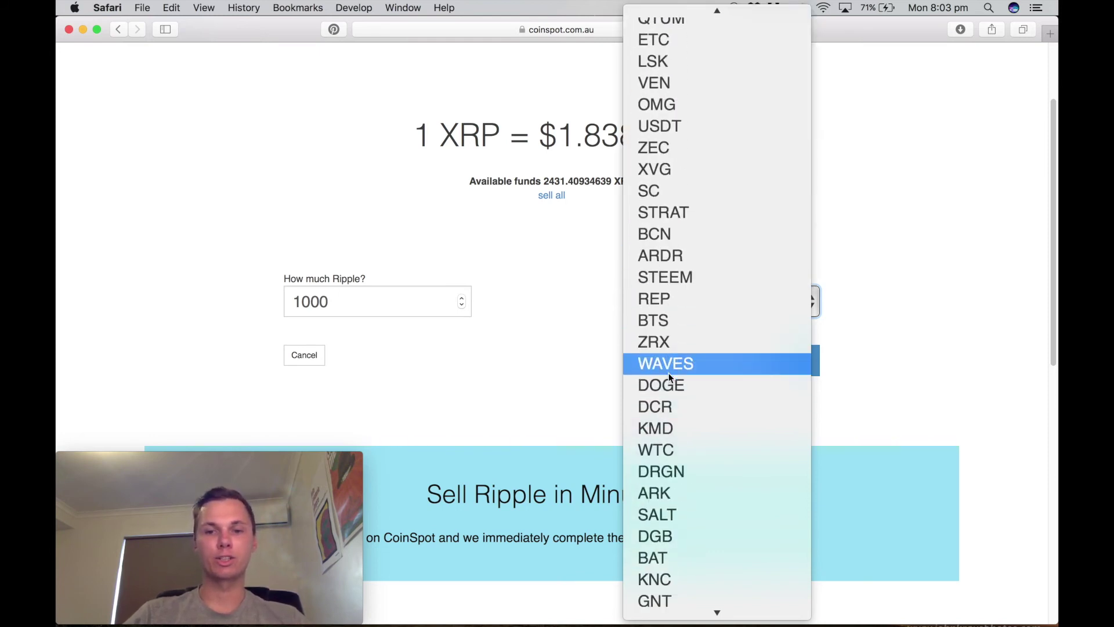
scroll(680, 356, "down", 7)
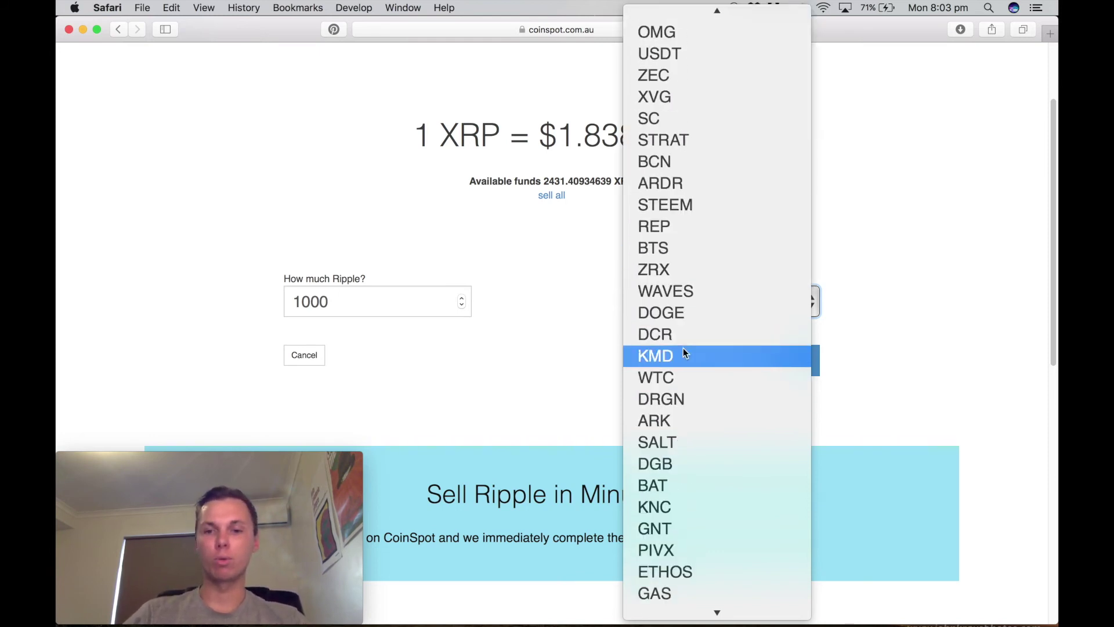
scroll(683, 347, "down", 3)
scroll(684, 346, "up", 15)
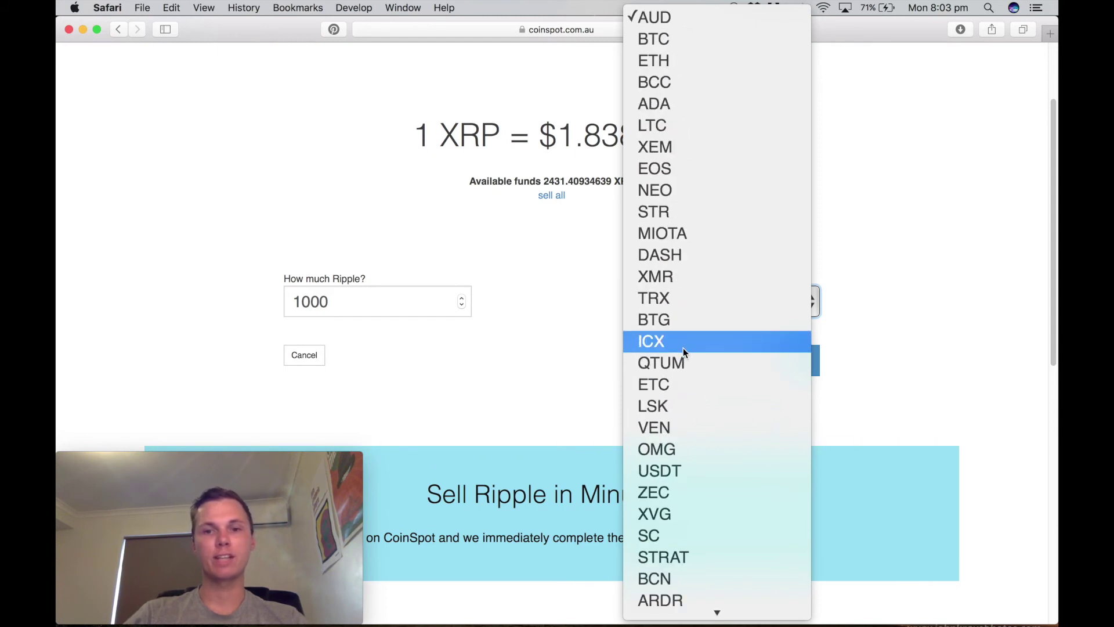
left_click(663, 45)
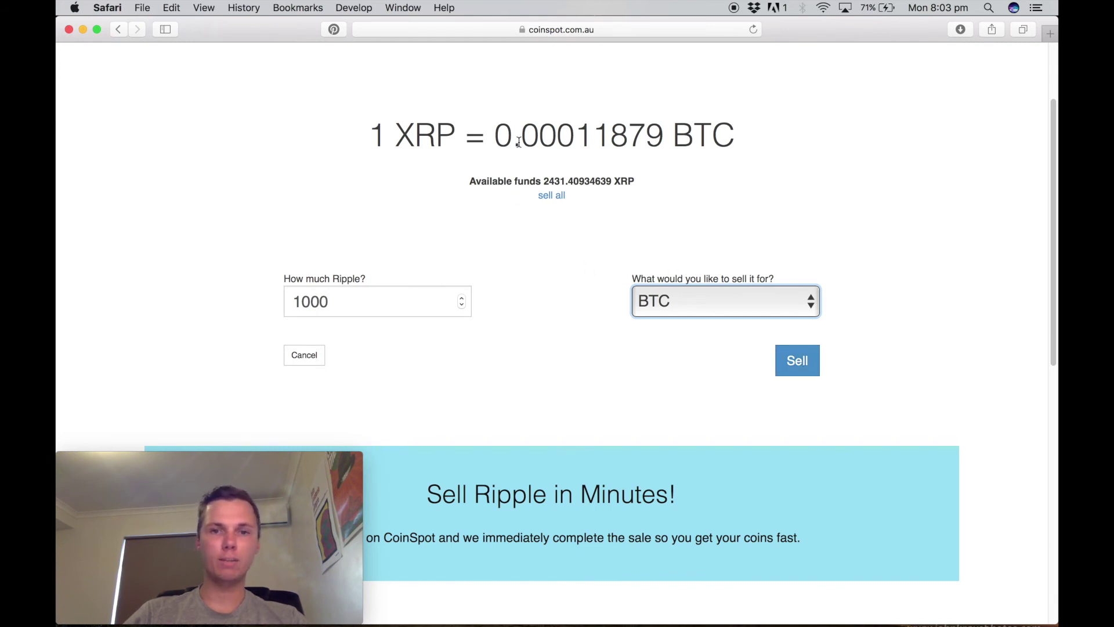
Point out the 0.00011879 BTC rate and the 1000 XRP amount on the sell form
left_click_drag(494, 136, 629, 137)
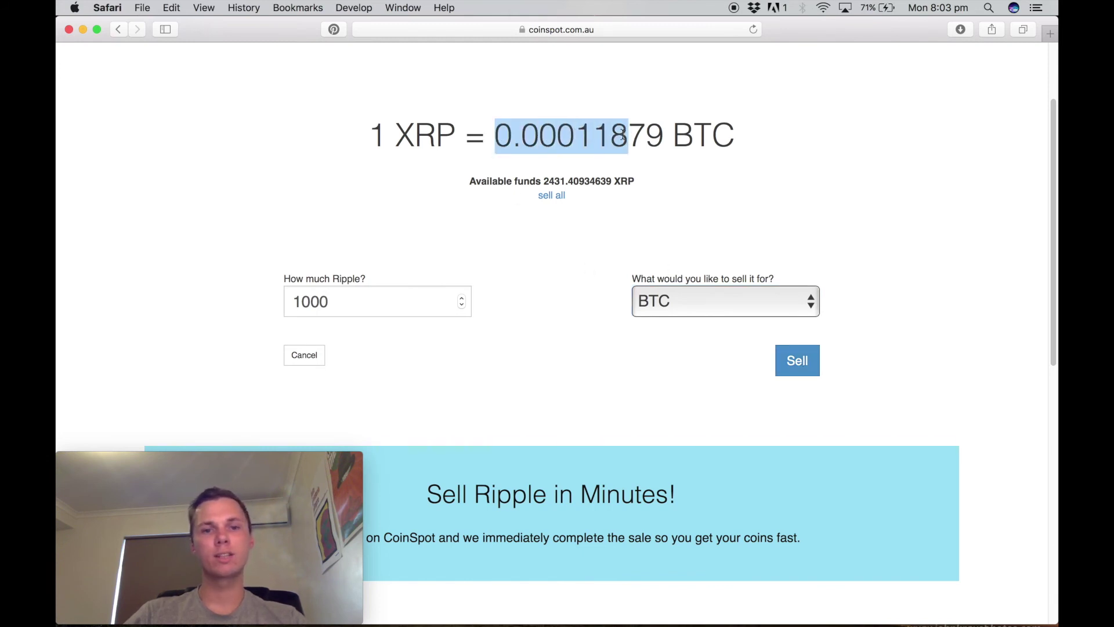
left_click(364, 304)
left_click(373, 301)
left_click_drag(373, 301, 282, 302)
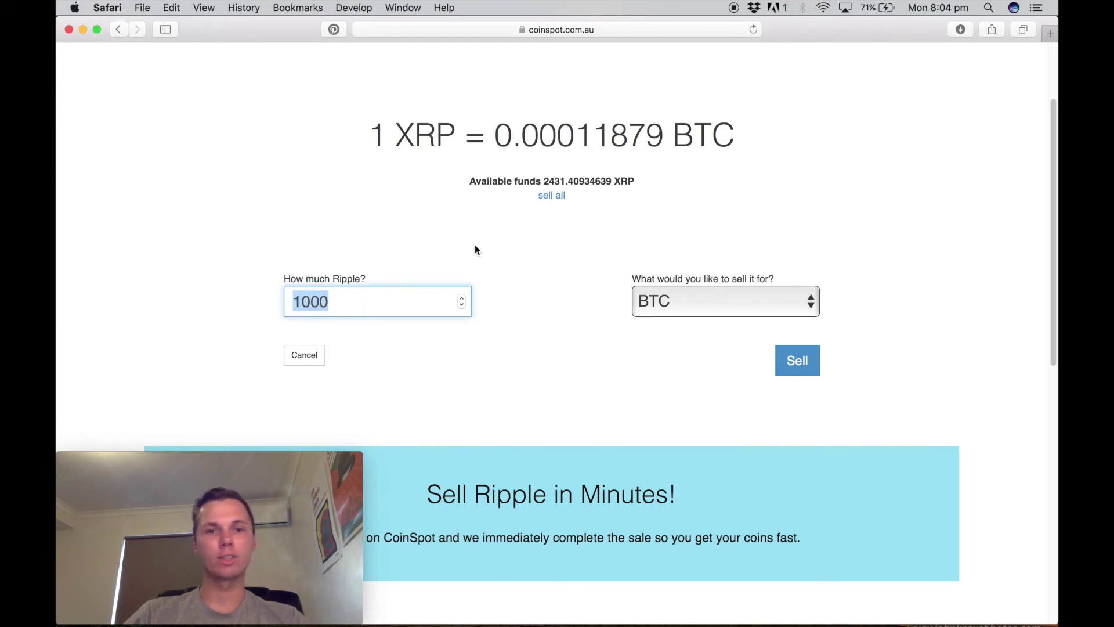
left_click(402, 238)
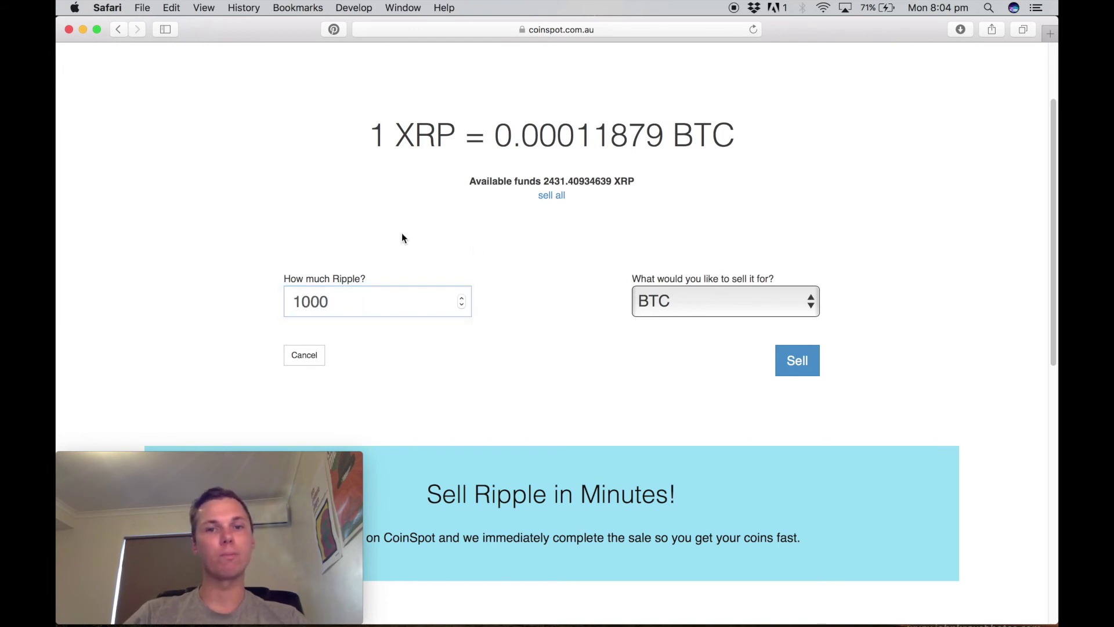
left_click(353, 301)
left_click(299, 301)
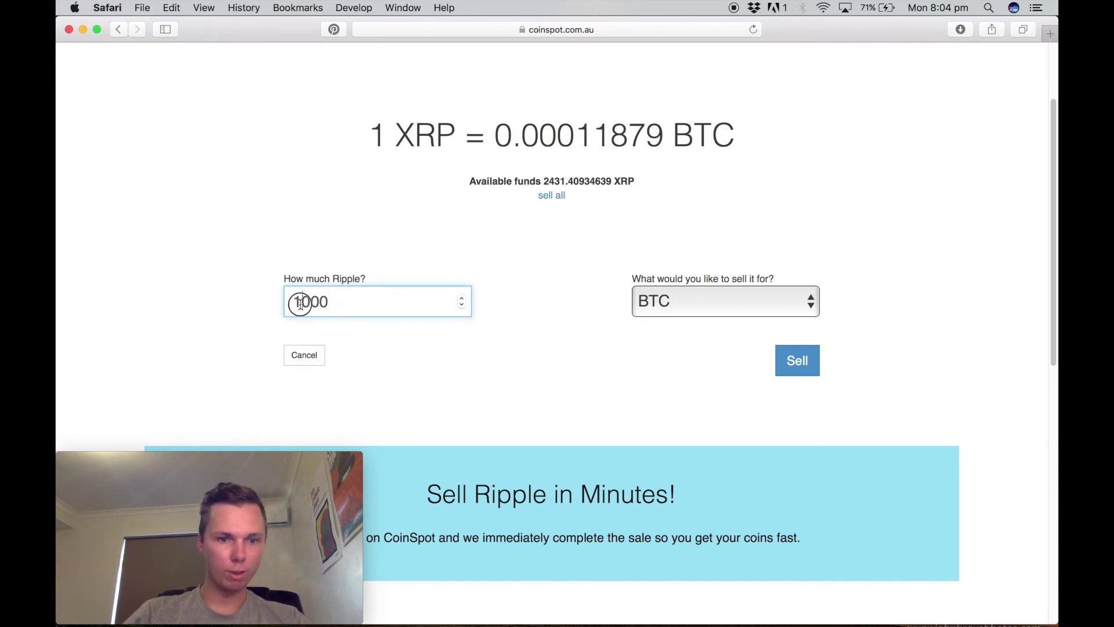
left_click_drag(497, 137, 593, 126)
left_click(396, 143)
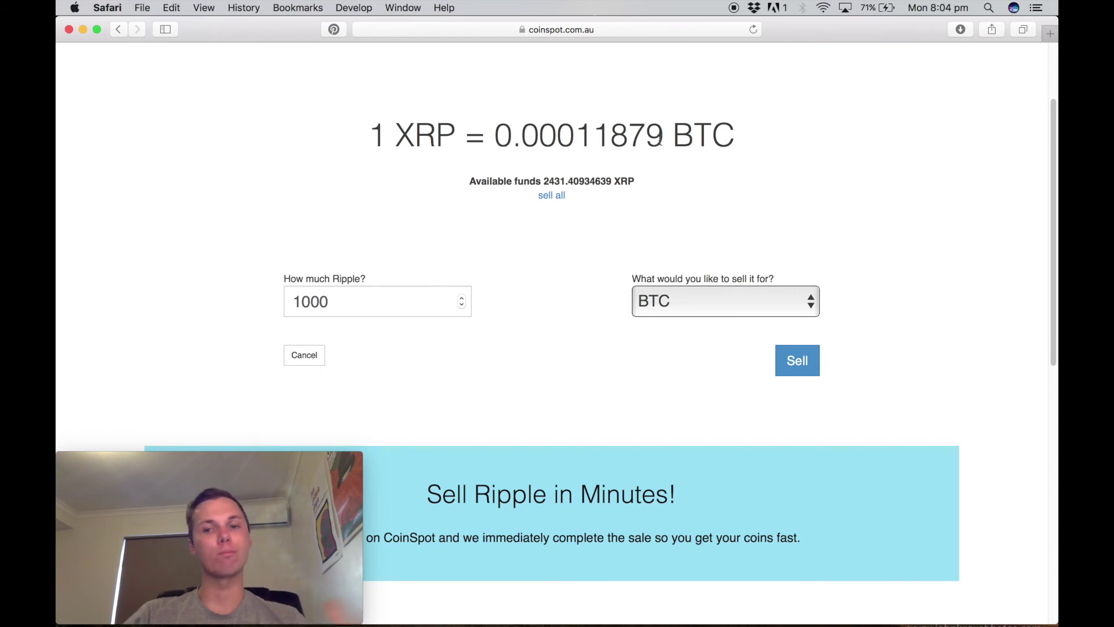
scroll(768, 156, "down", 1)
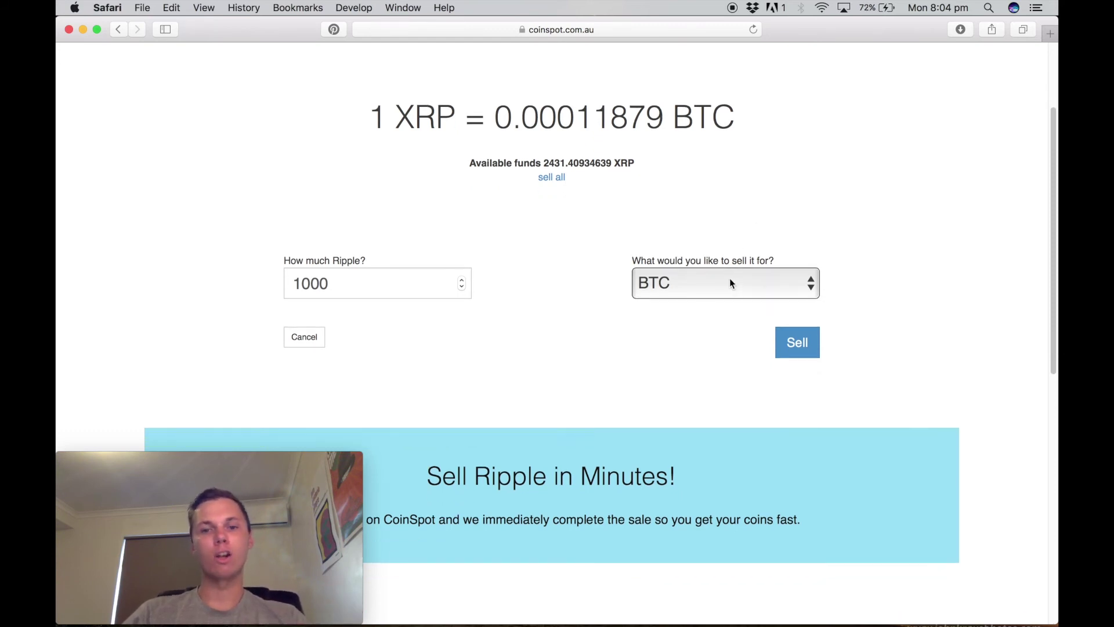
Review the Sell Ripple for BTC order's fee and 0.11760228 BTC total, then return to the dashboard
left_click(784, 341)
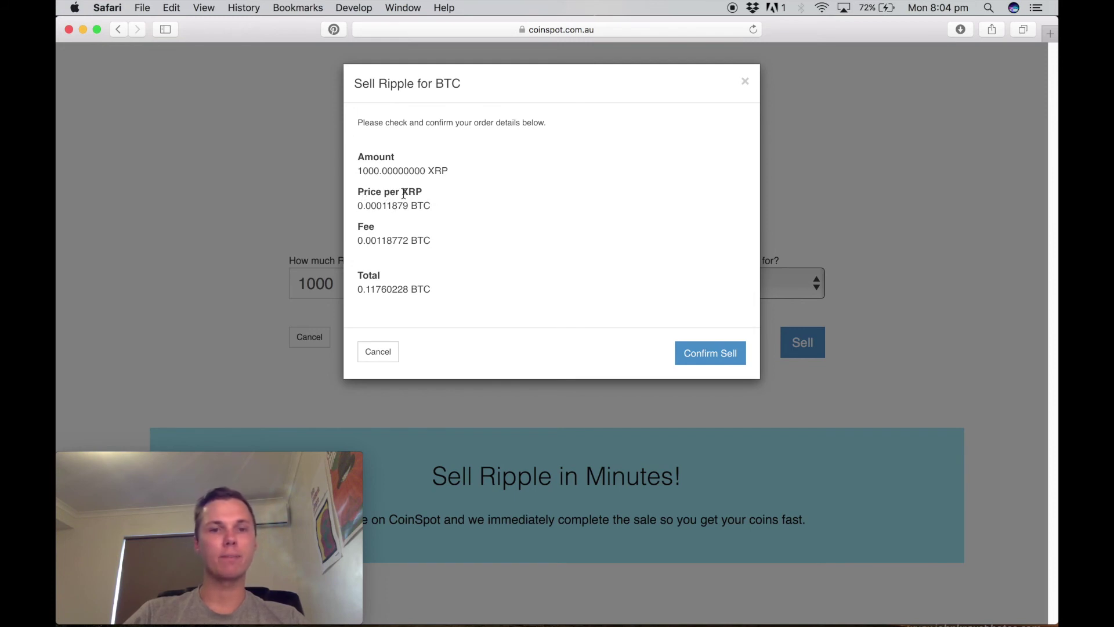
left_click_drag(365, 226, 391, 226)
left_click_drag(359, 276, 422, 276)
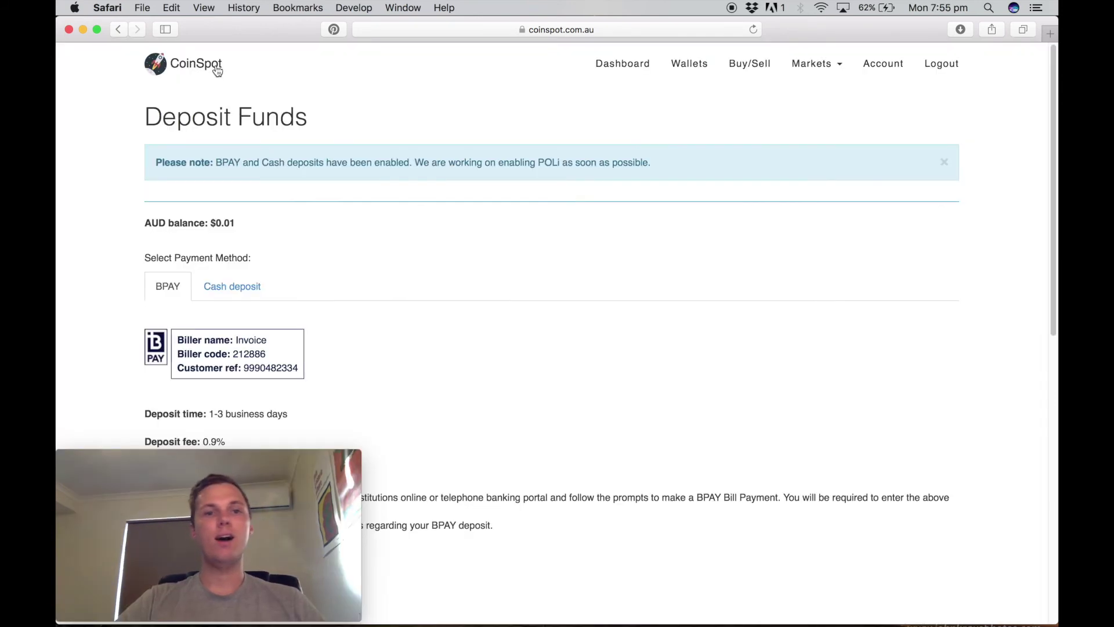
left_click(212, 64)
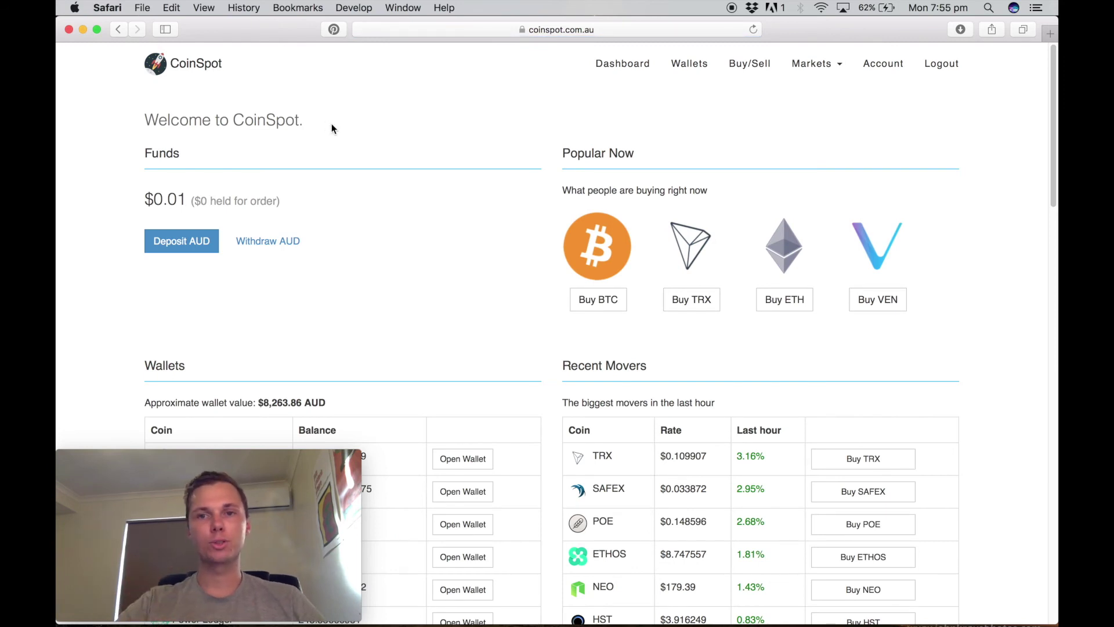
Scroll through the Wallets page's coin balances and AUD values, totalling about $8,265.65
left_click(679, 67)
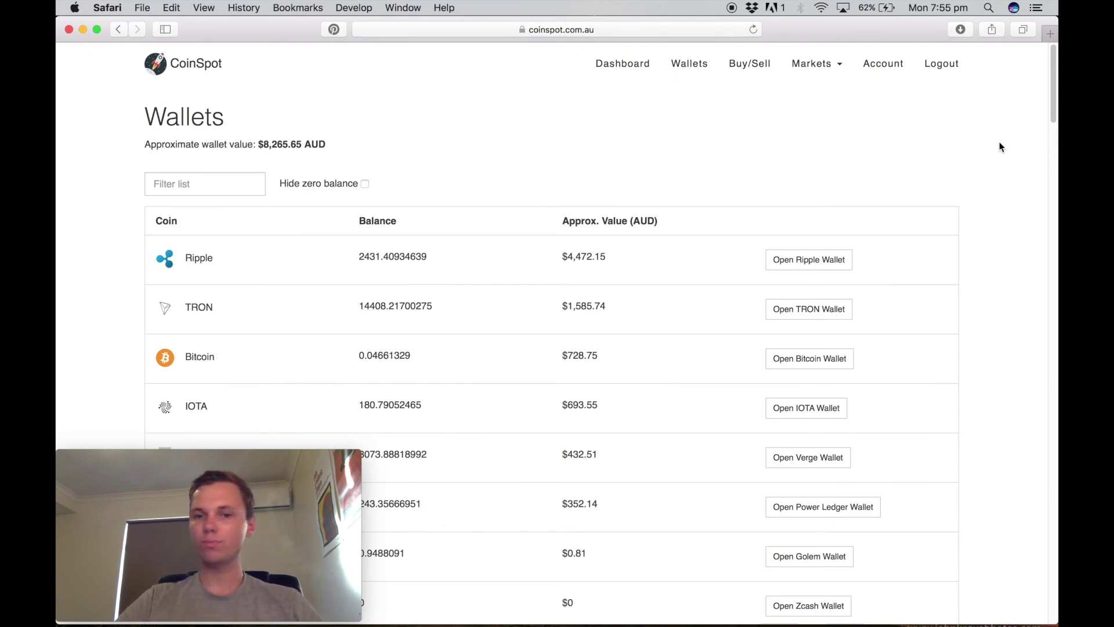
scroll(998, 141, "down", 2)
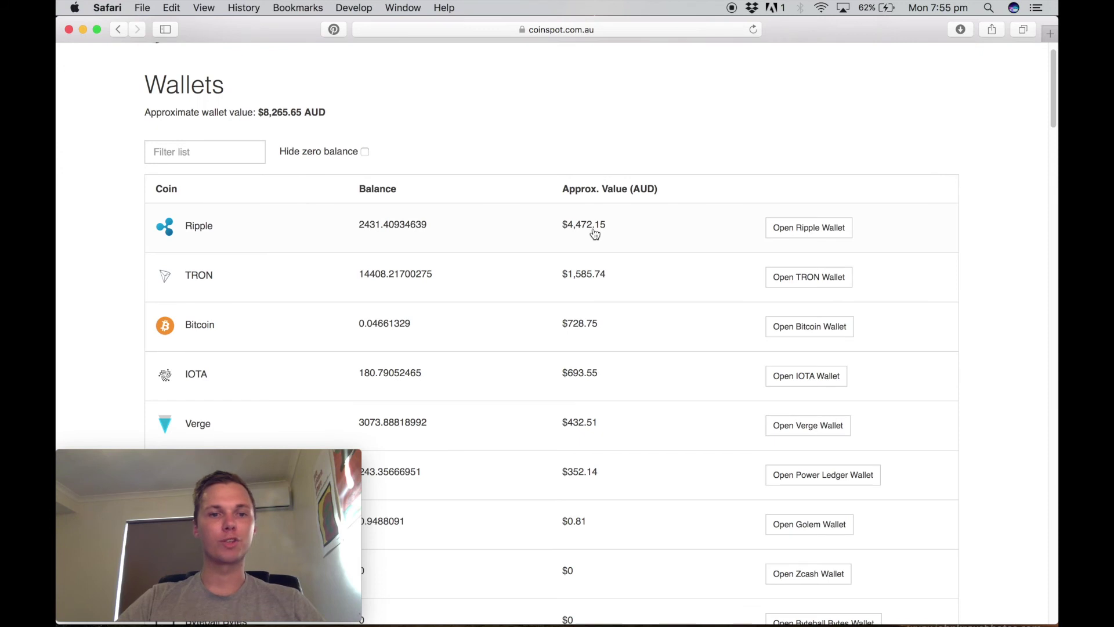
scroll(609, 233, "down", 2)
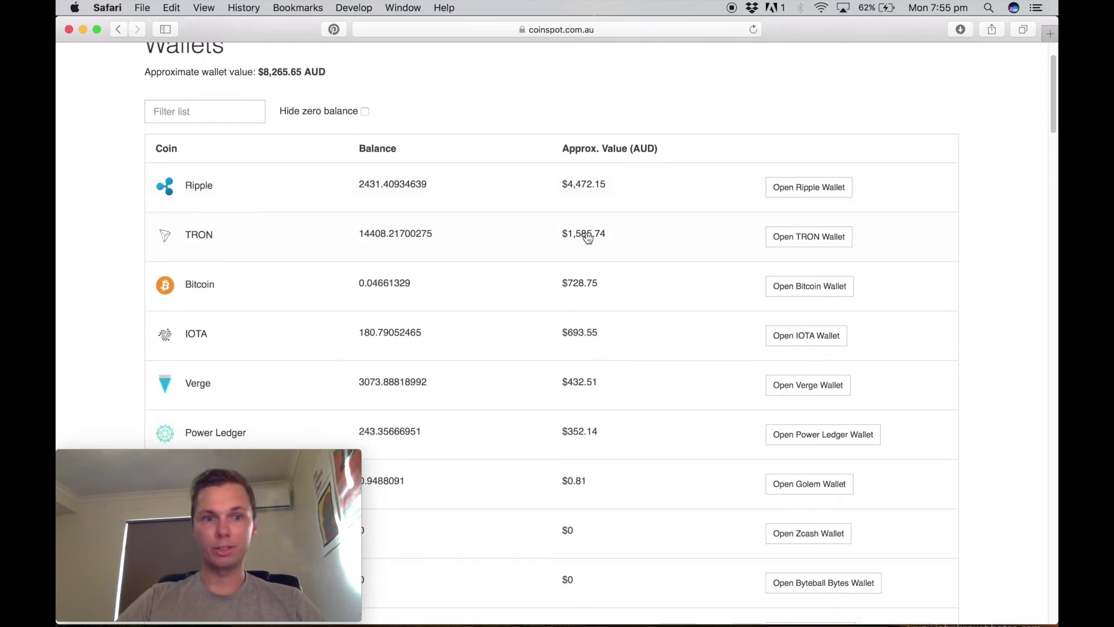
scroll(569, 287, "down", 1)
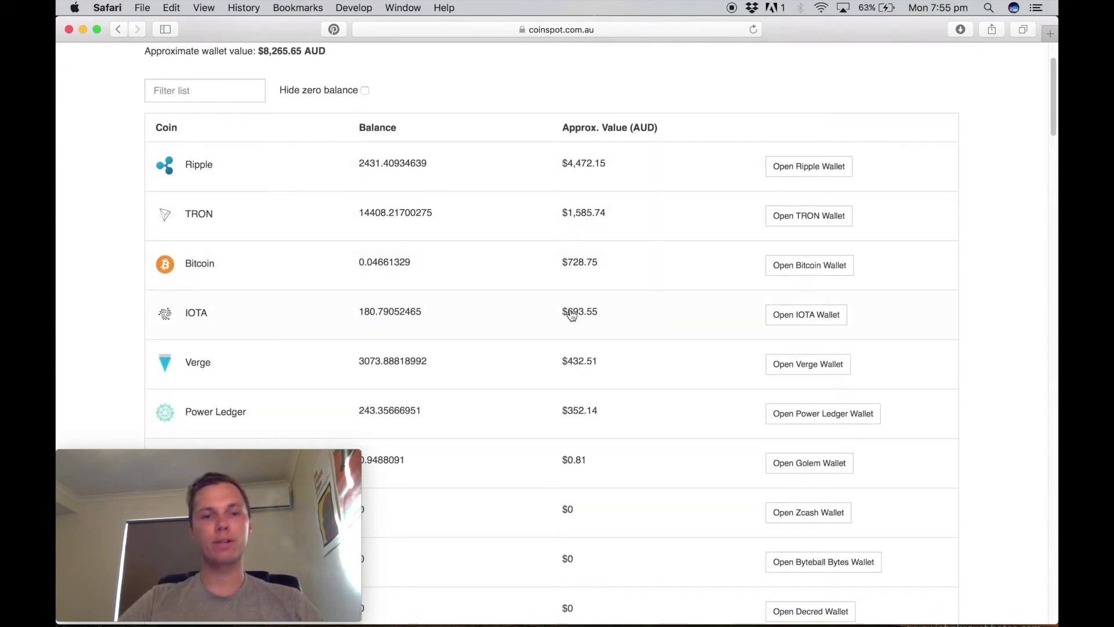
scroll(572, 314, "down", 5)
scroll(568, 363, "down", 8)
scroll(569, 363, "up", 15)
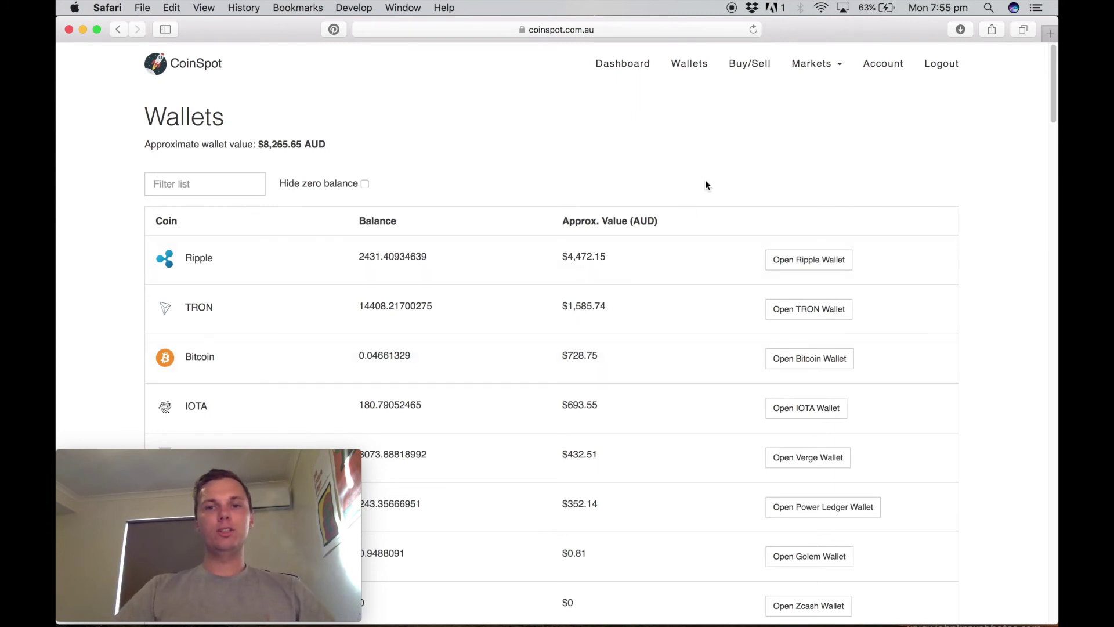
scroll(704, 185, "down", 1)
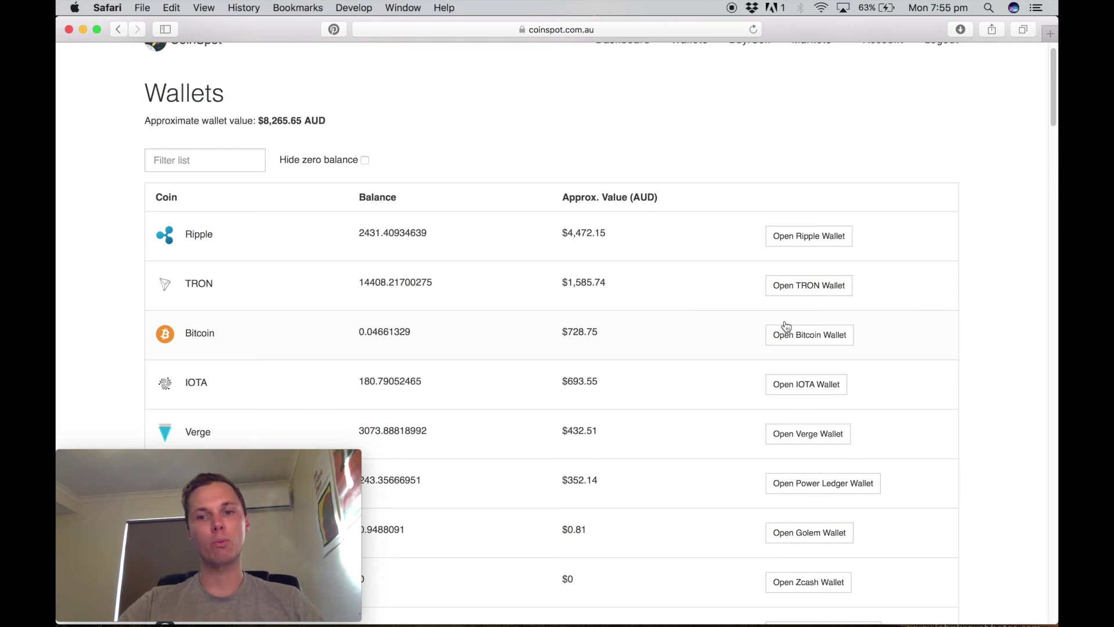
Open the Bitcoin wallet and select its own Bitcoin address
left_click(786, 341)
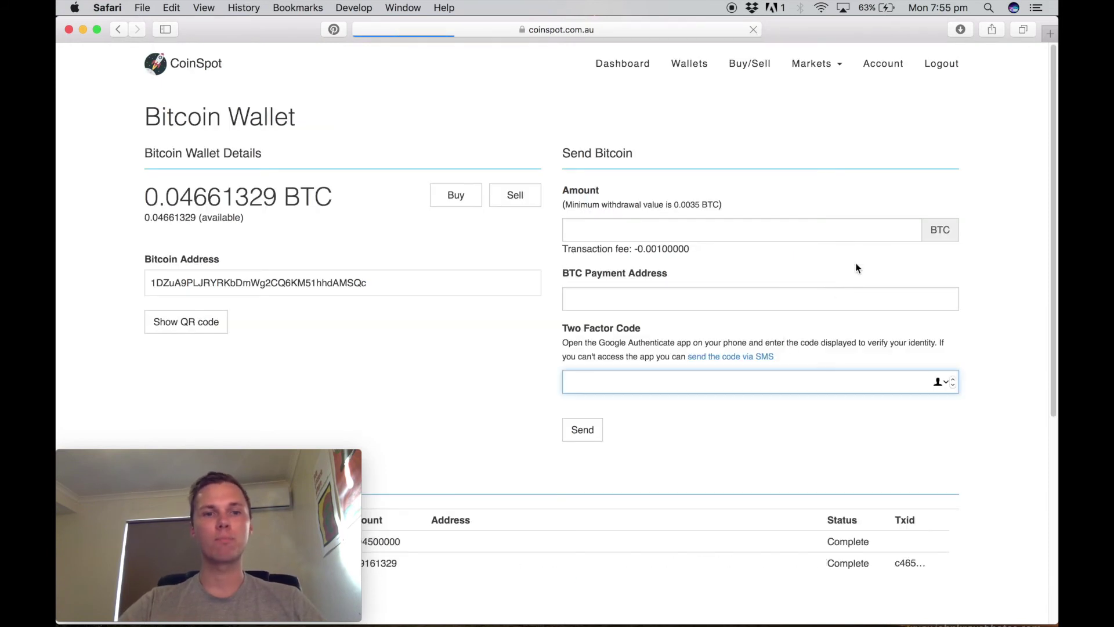
scroll(671, 226, "down", 1)
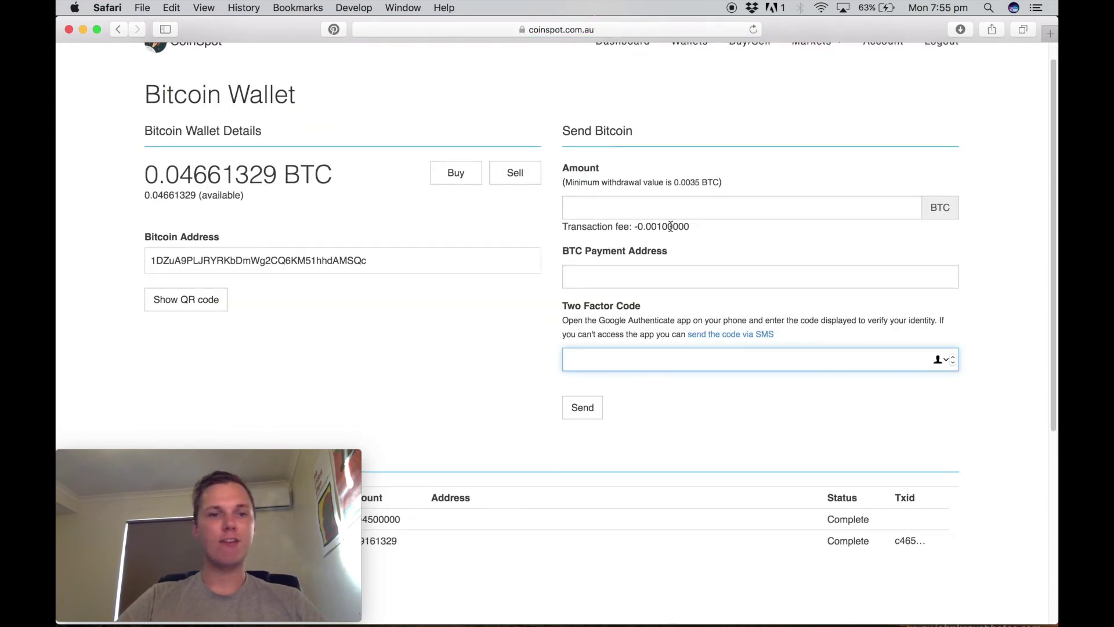
left_click(293, 266)
left_click(295, 262)
left_click(295, 261)
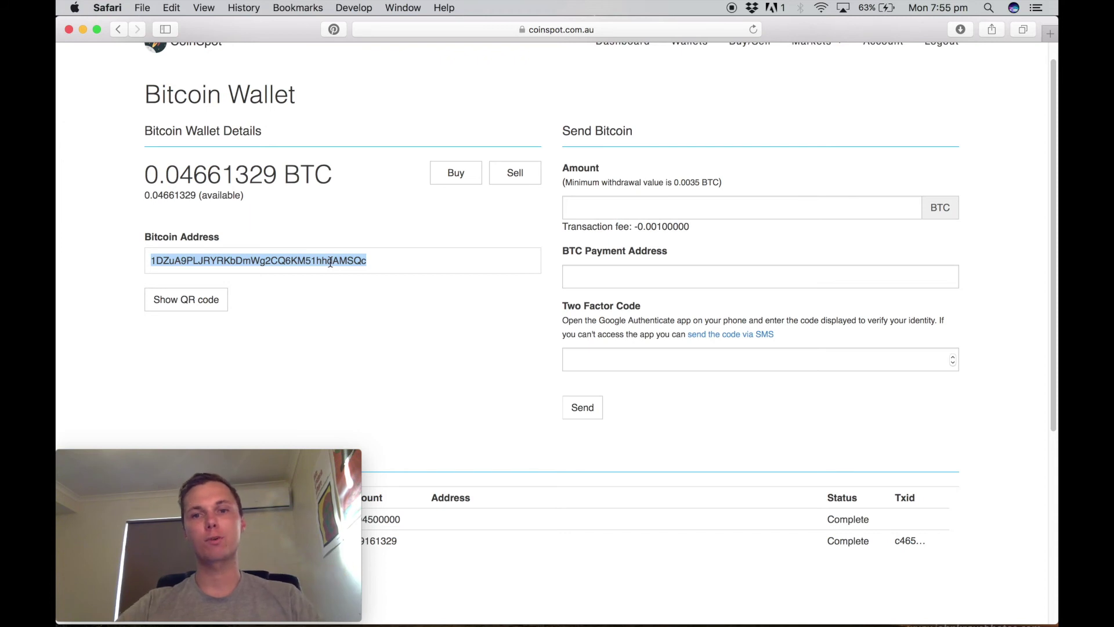
left_click(449, 305)
Enter .0005 BTC as the send amount, leaving payment address and two-factor code blank
left_click(626, 280)
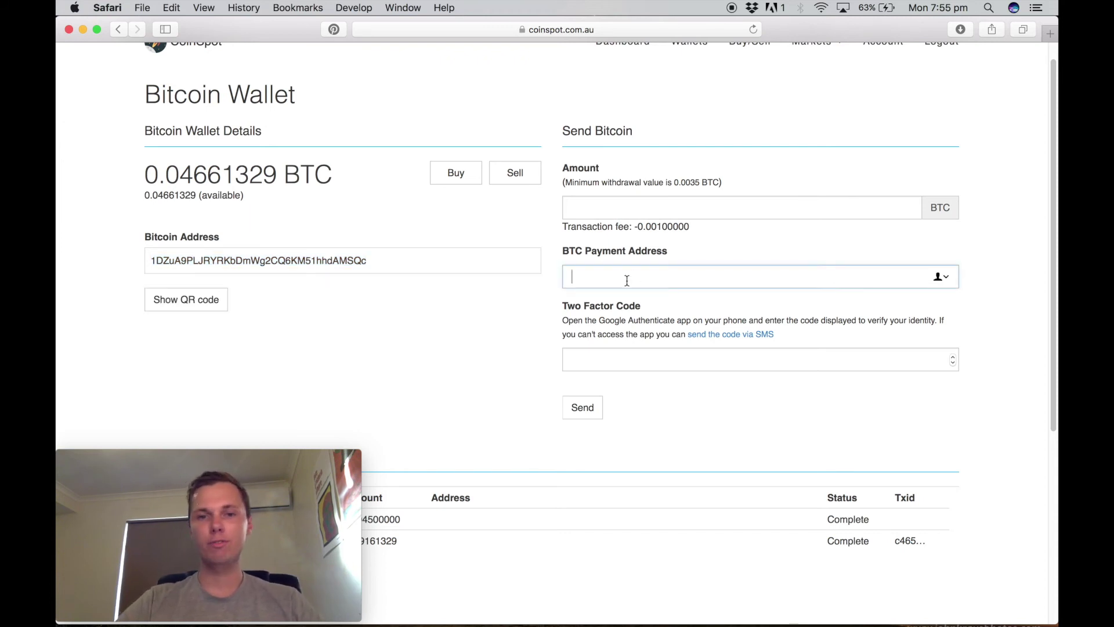
left_click(598, 210)
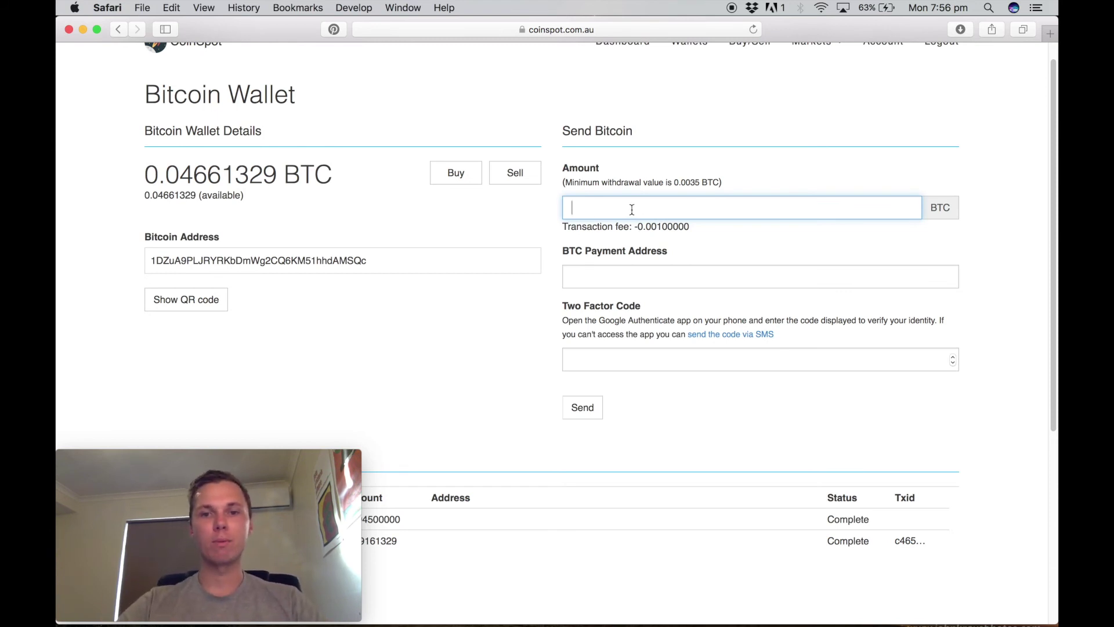
type(".0005")
left_click(643, 275)
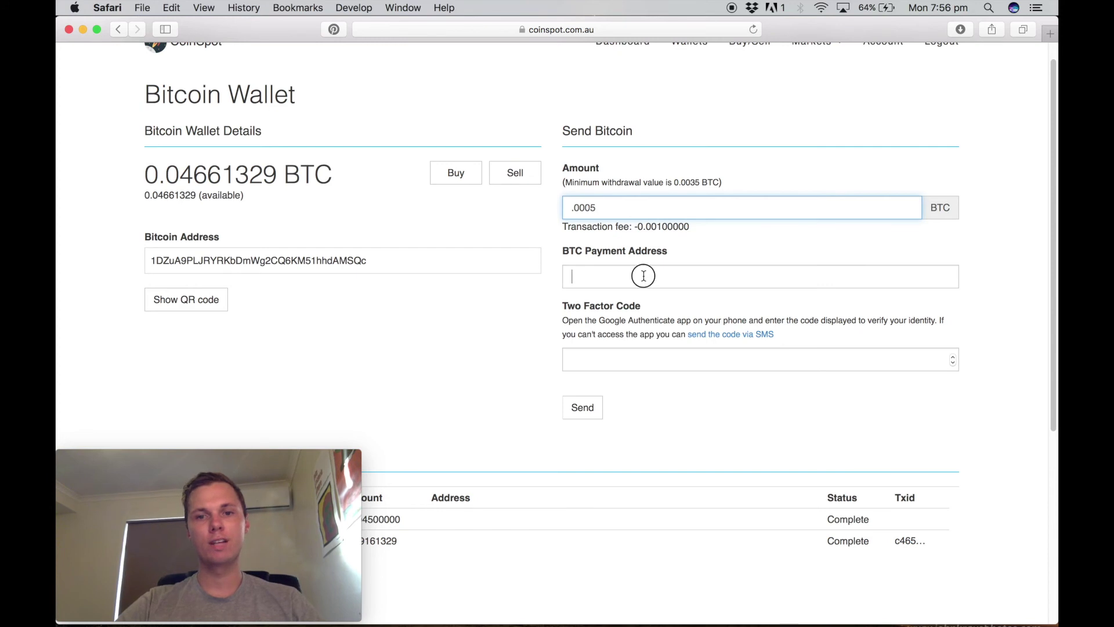
left_click(213, 259)
left_click(266, 259)
left_click(618, 361)
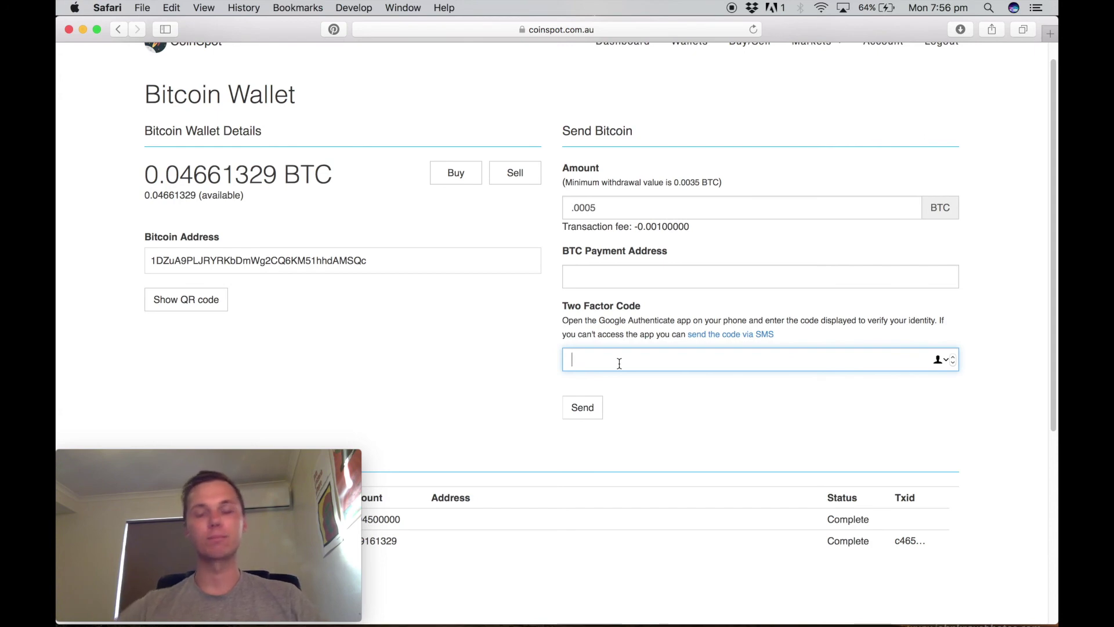
left_click(639, 409)
scroll(639, 408, "down", 5)
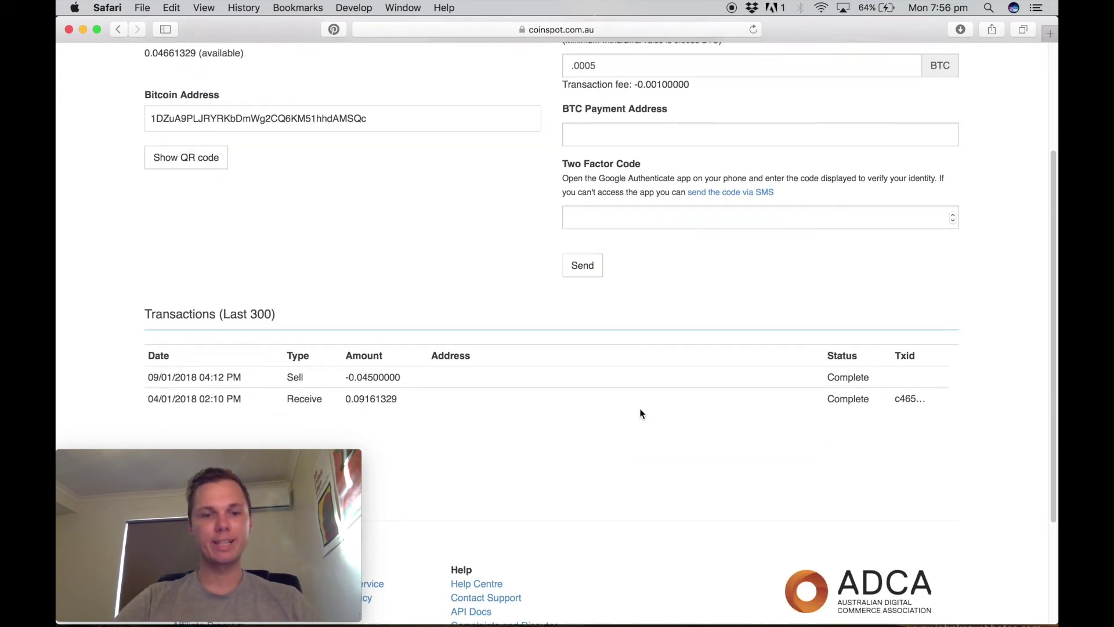
scroll(639, 408, "up", 5)
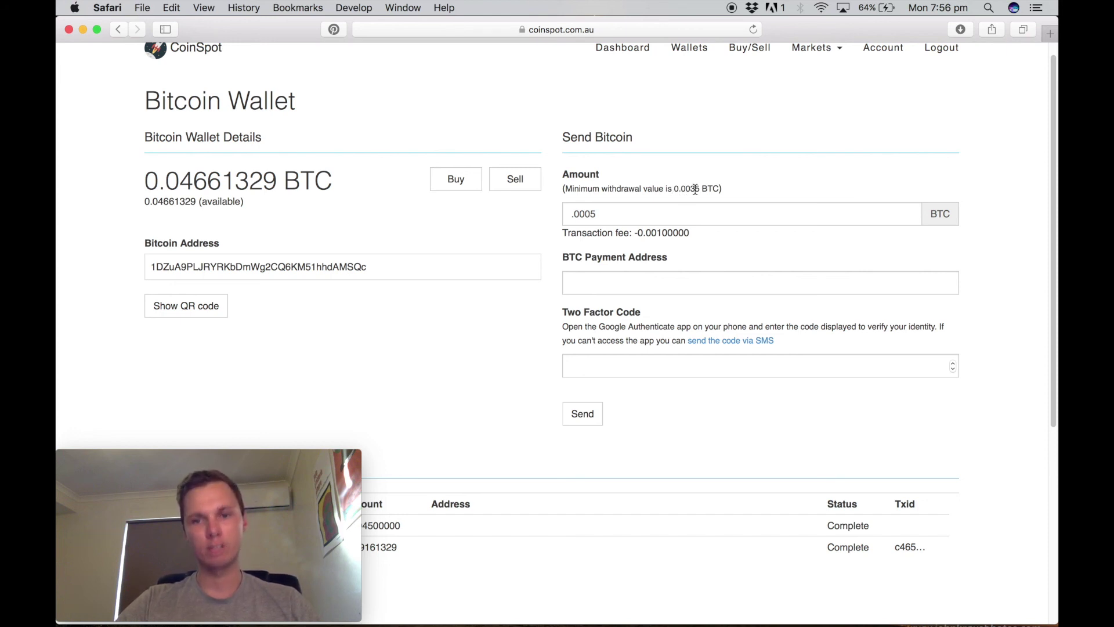
left_click(704, 188)
left_click_drag(703, 188, 671, 187)
left_click(668, 297)
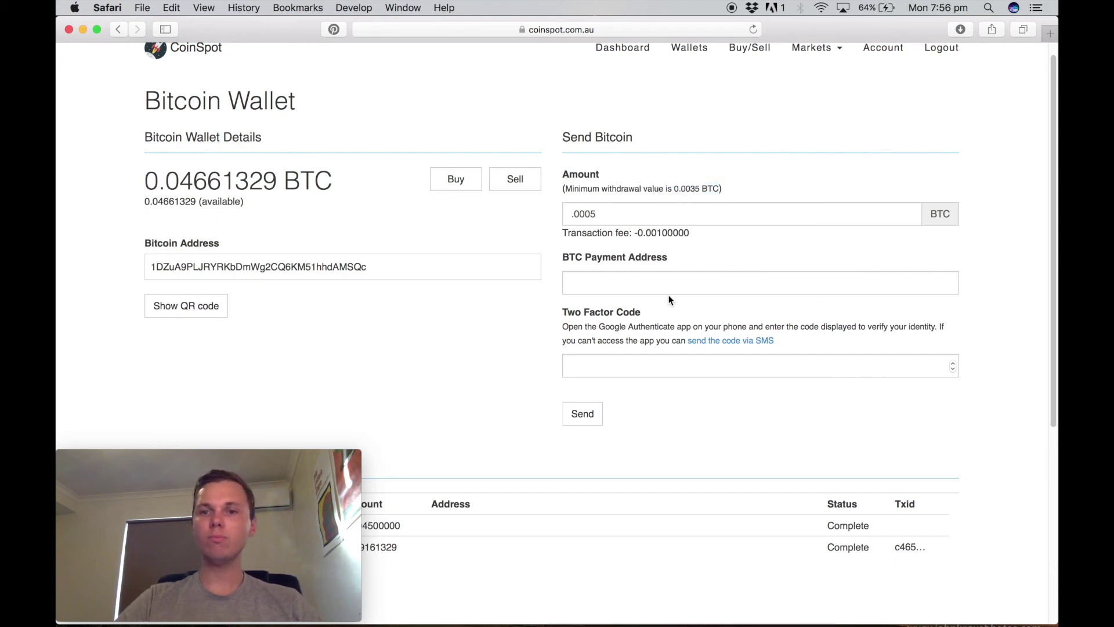
scroll(669, 295, "down", 5)
scroll(668, 295, "up", 6)
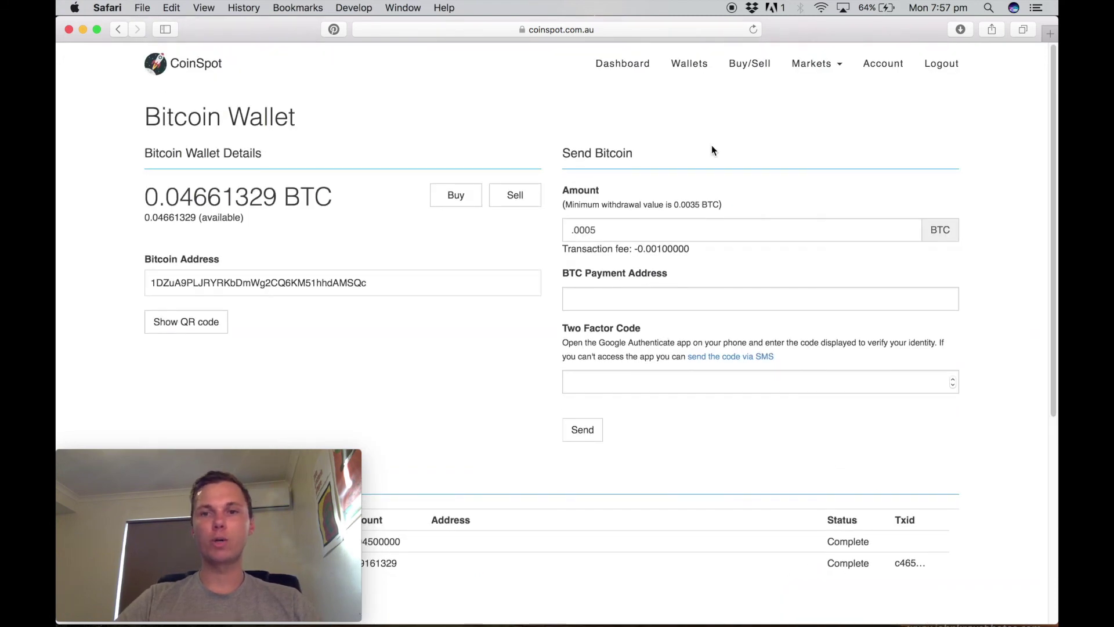
Browse the Buy/Sell Coins table of buy rates, sell rates and market caps, and check the Markets list
left_click(757, 65)
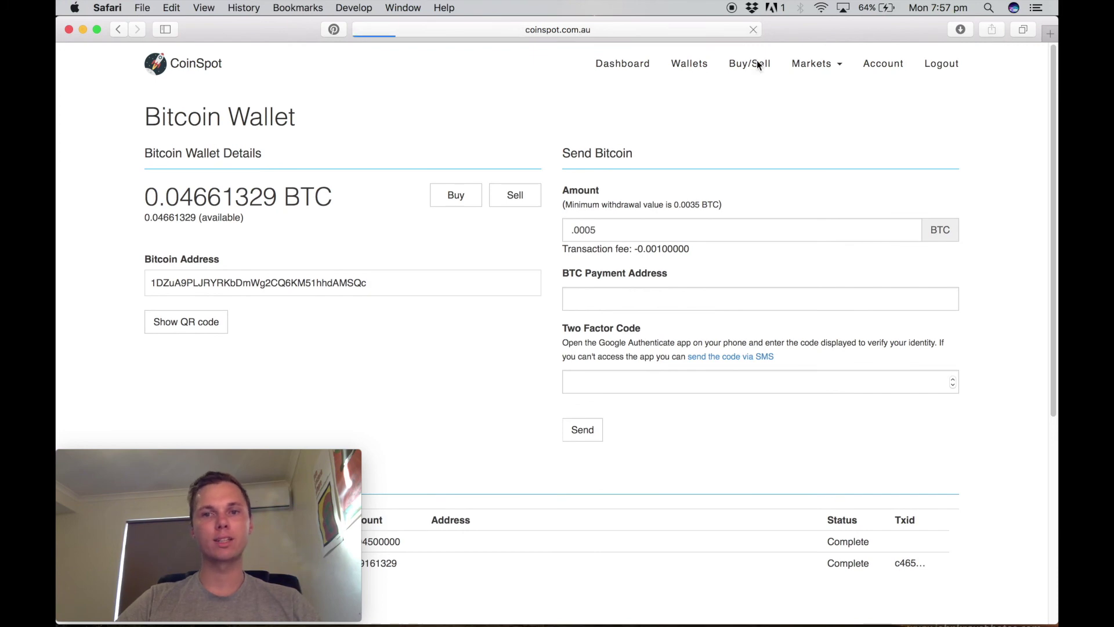
scroll(930, 183, "down", 10)
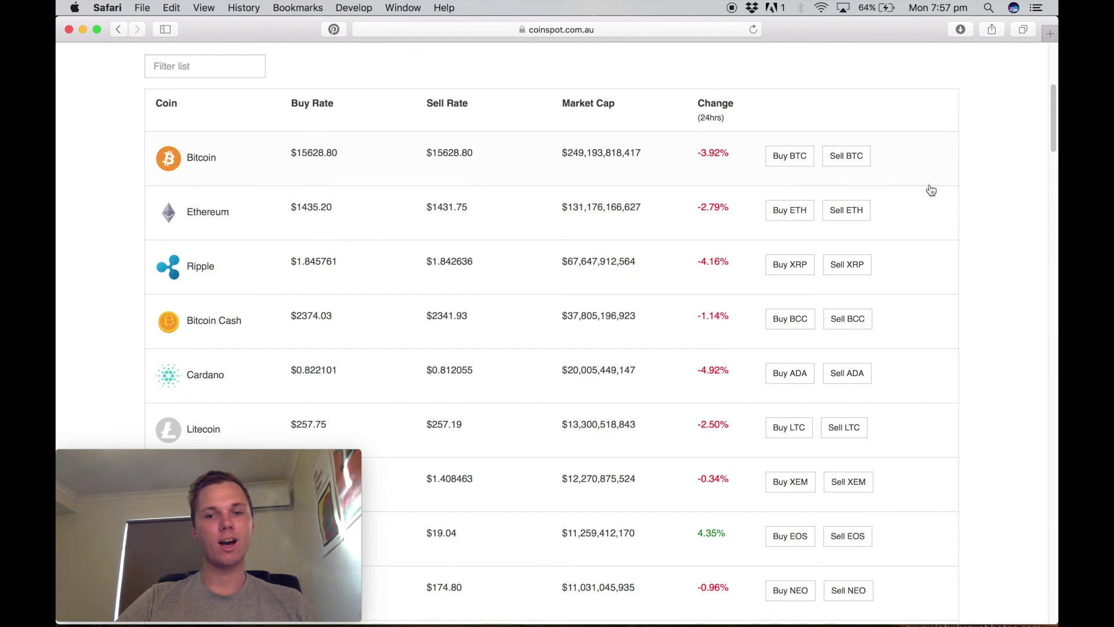
scroll(931, 191, "down", 10)
scroll(931, 191, "down", 9)
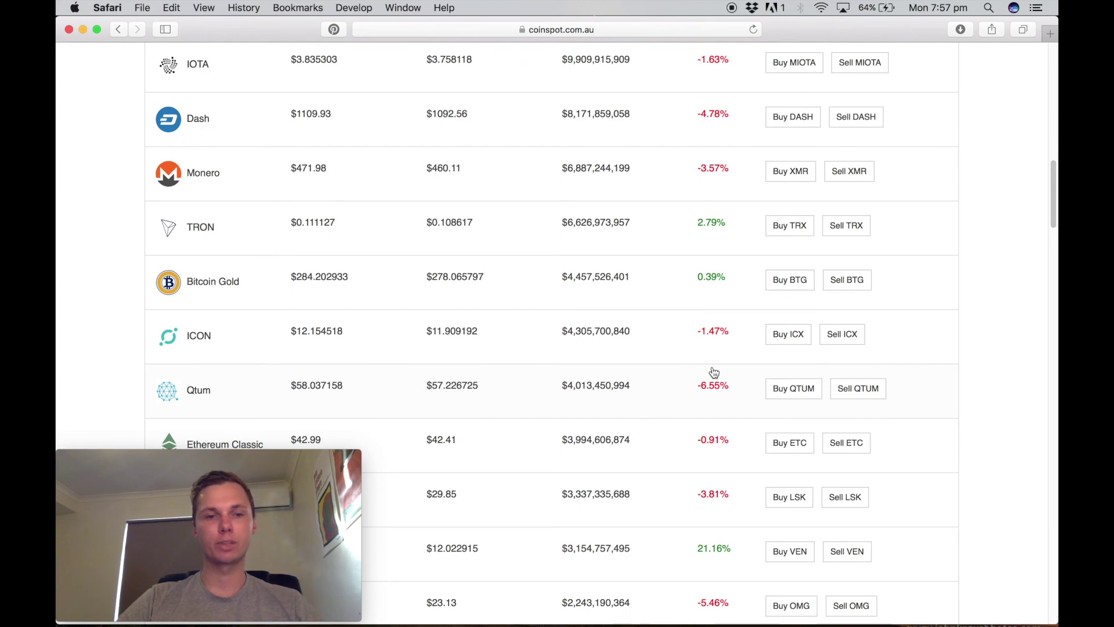
scroll(714, 372, "down", 2)
scroll(714, 372, "down", 9)
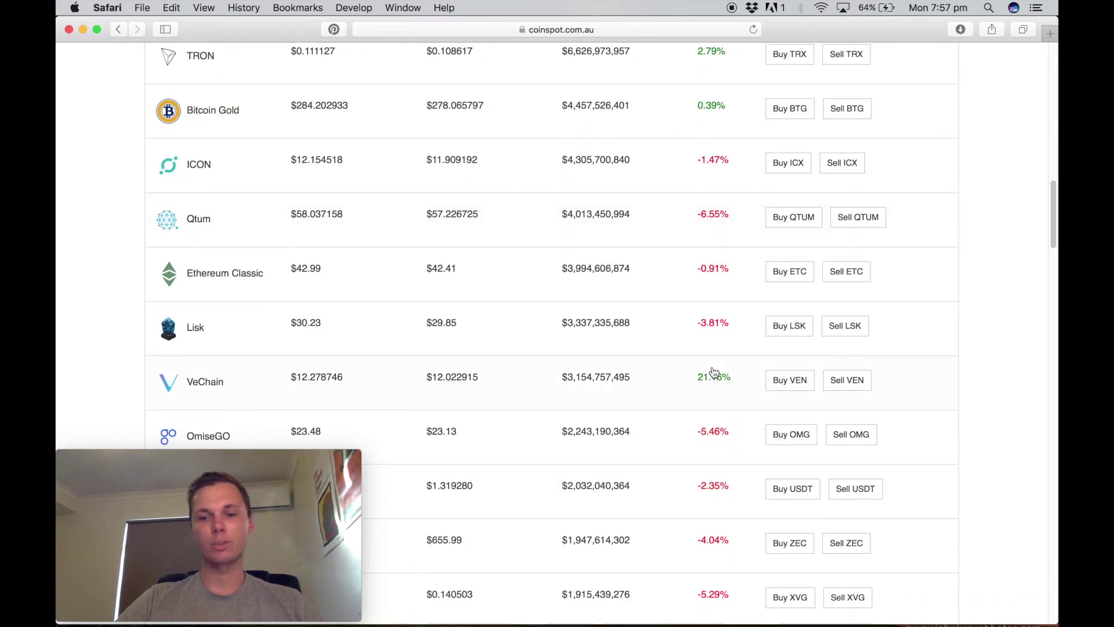
scroll(714, 372, "up", 20)
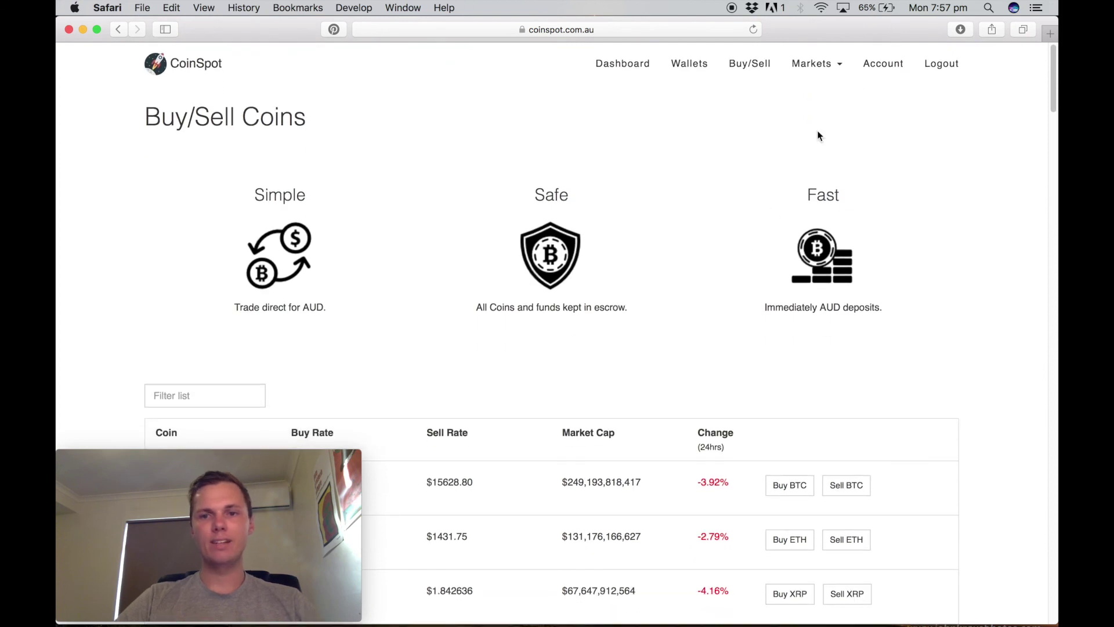
left_click(818, 68)
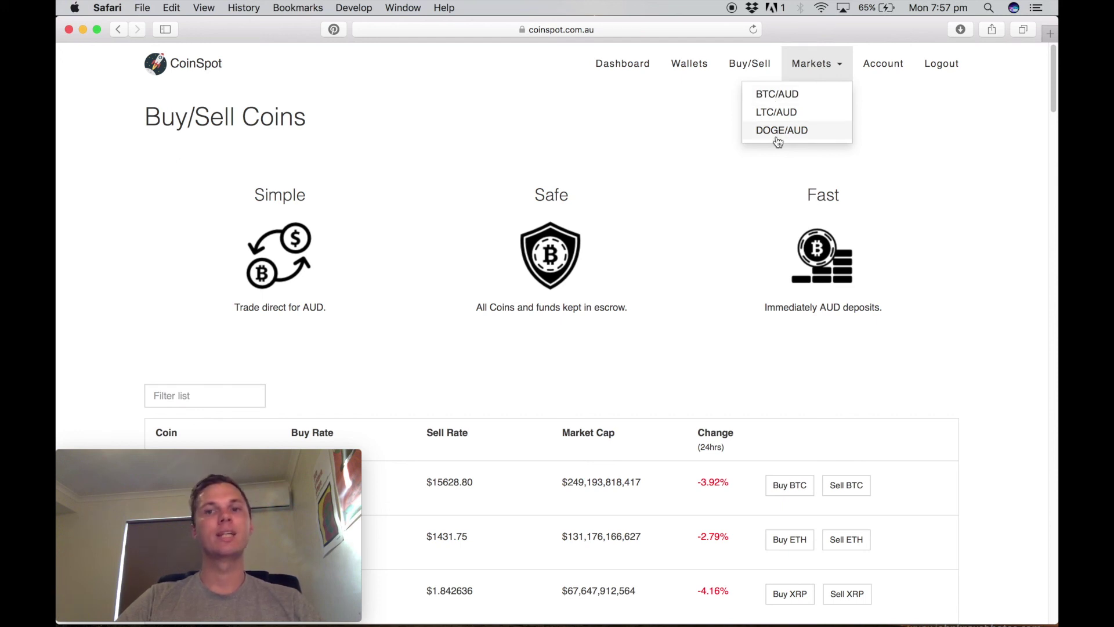
left_click(908, 150)
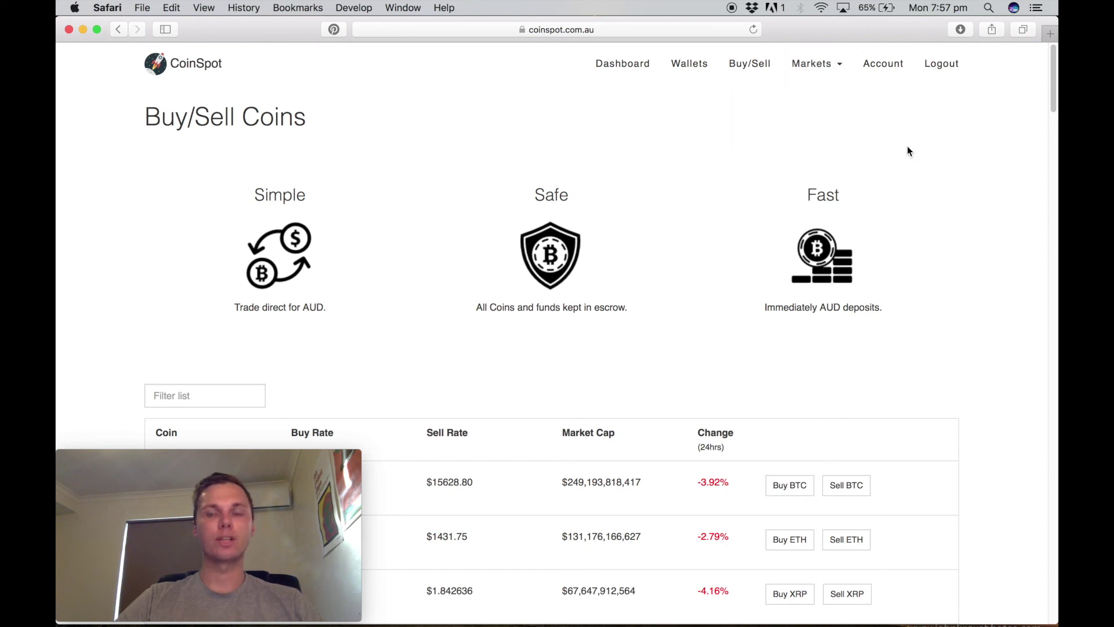
Look over the BTC/AUD Bitcoin Market page, then go back to the dashboard
left_click(826, 68)
left_click(799, 94)
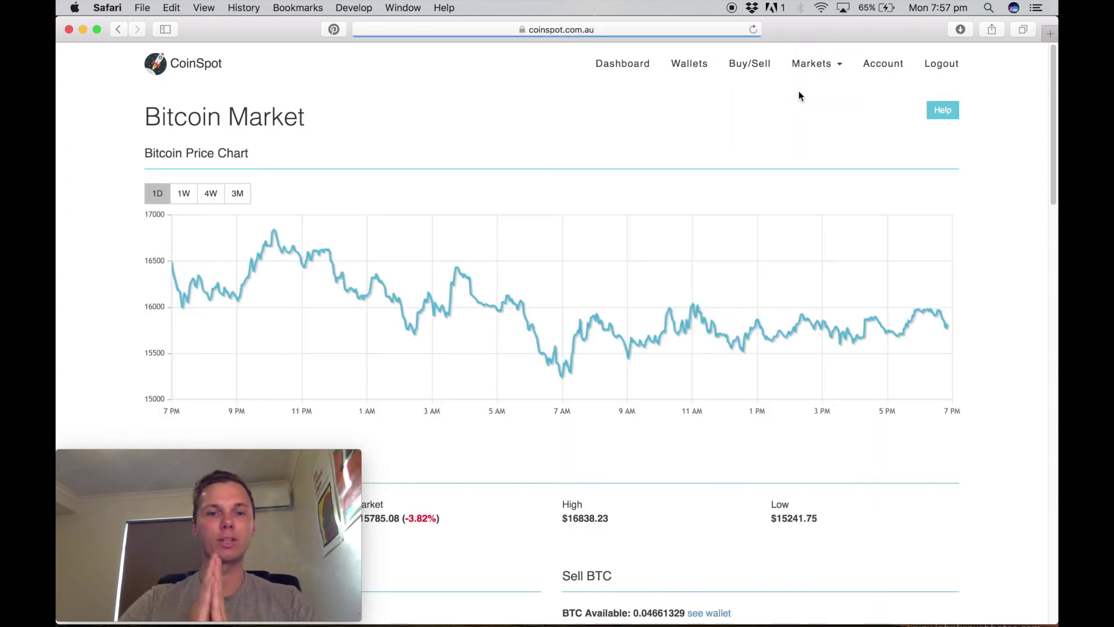
scroll(875, 228, "down", 10)
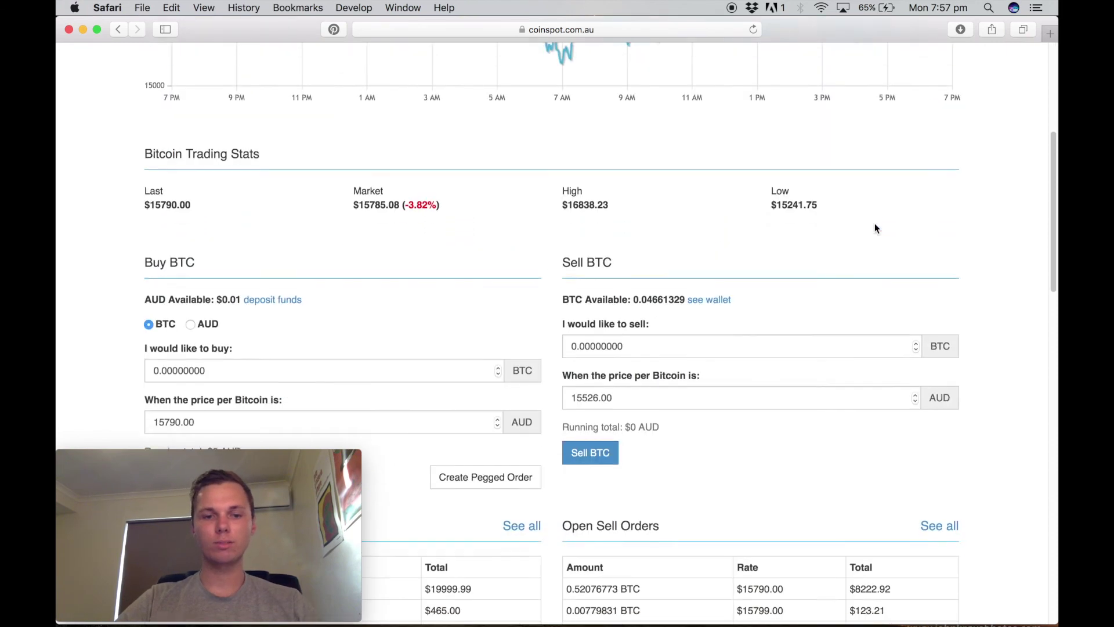
scroll(875, 228, "down", 3)
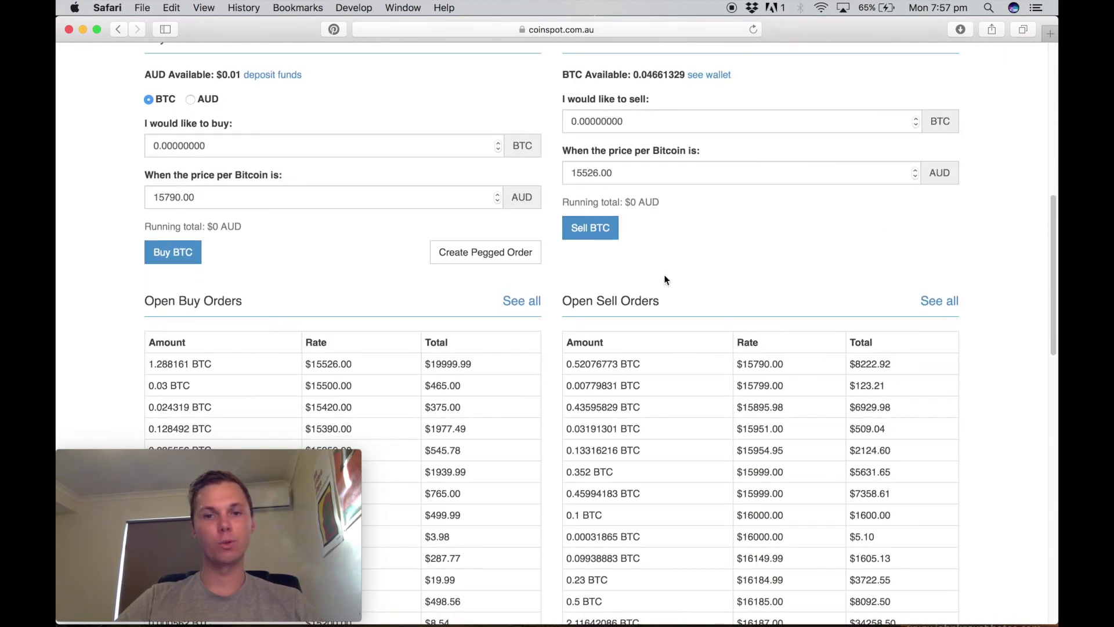
left_click_drag(141, 300, 237, 300)
scroll(237, 300, "down", 5)
scroll(237, 300, "up", 15)
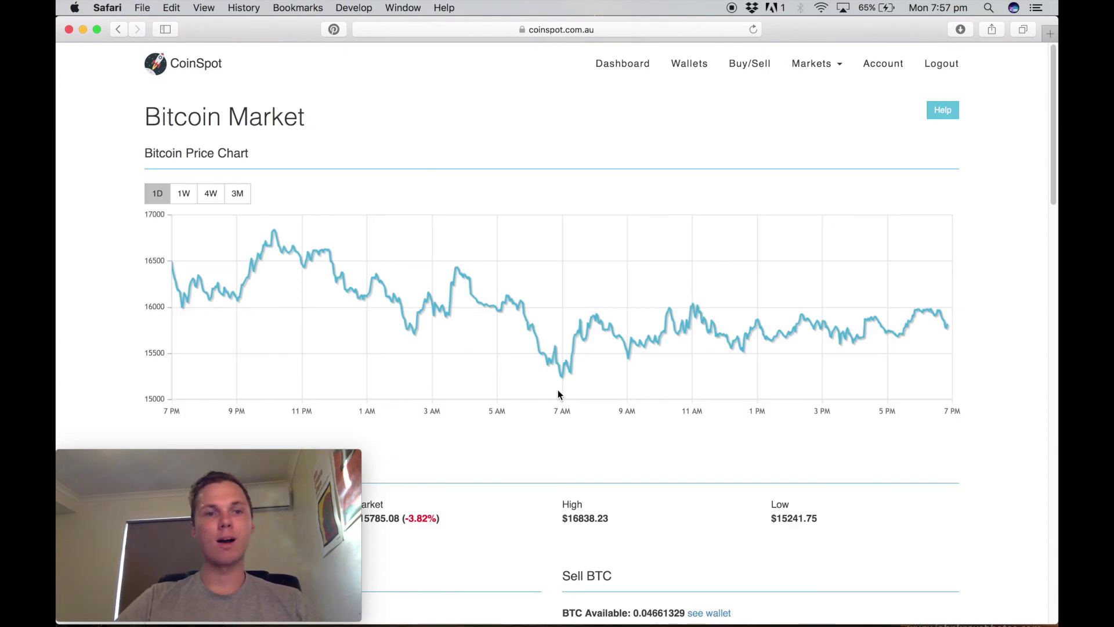
left_click(191, 68)
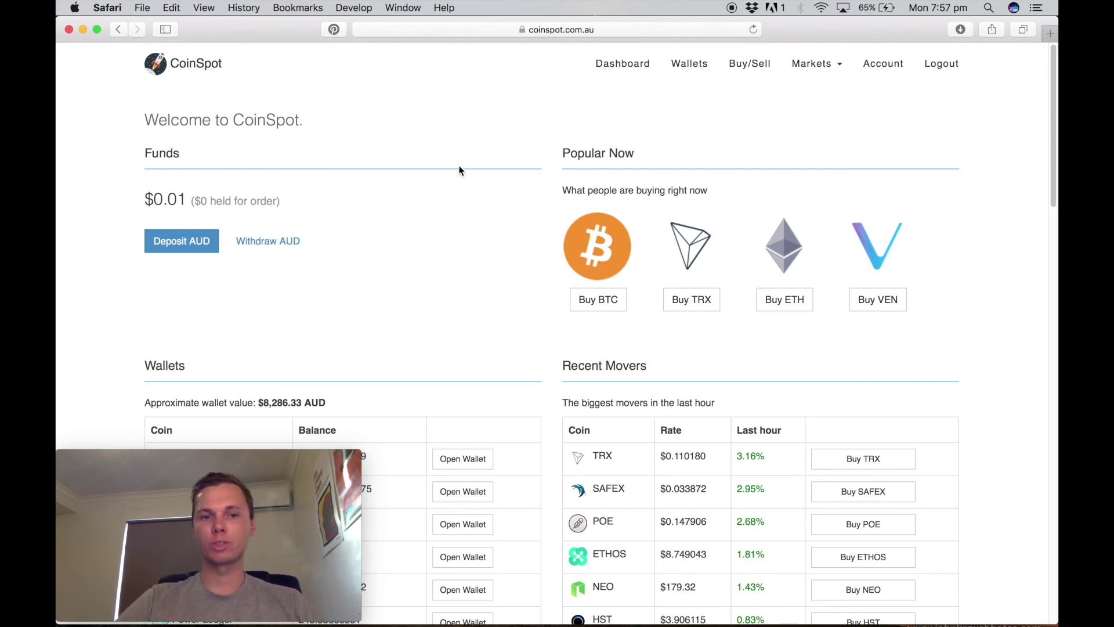
Show the Wallets page, glance at the Exodus app, then return to the Wallets page
scroll(457, 168, "down", 3)
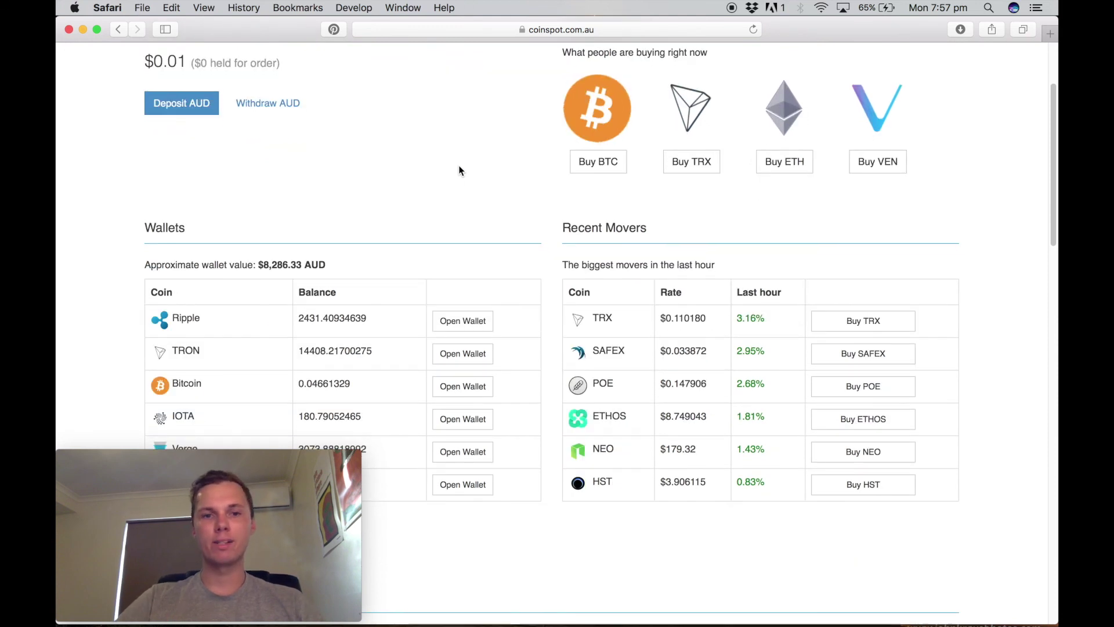
scroll(459, 170, "up", 3)
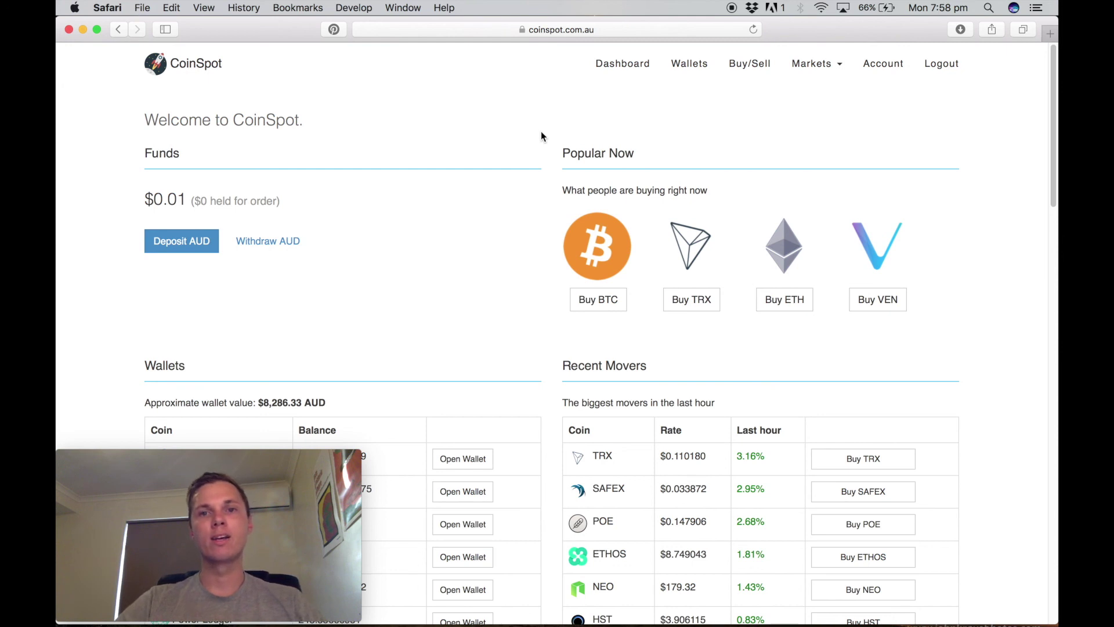
left_click(693, 64)
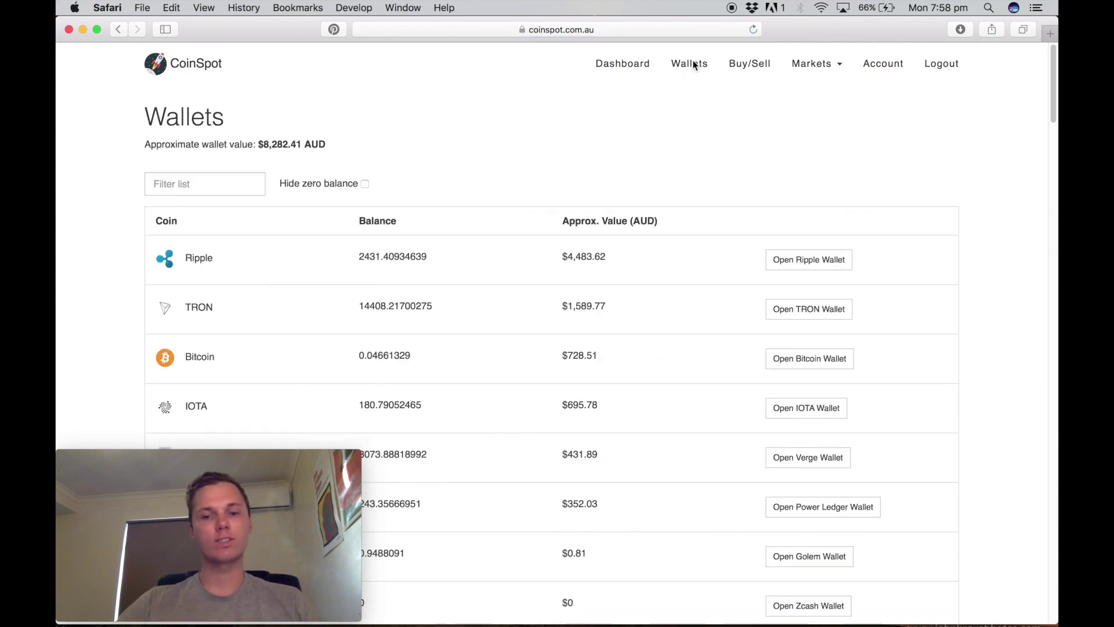
left_click(733, 607)
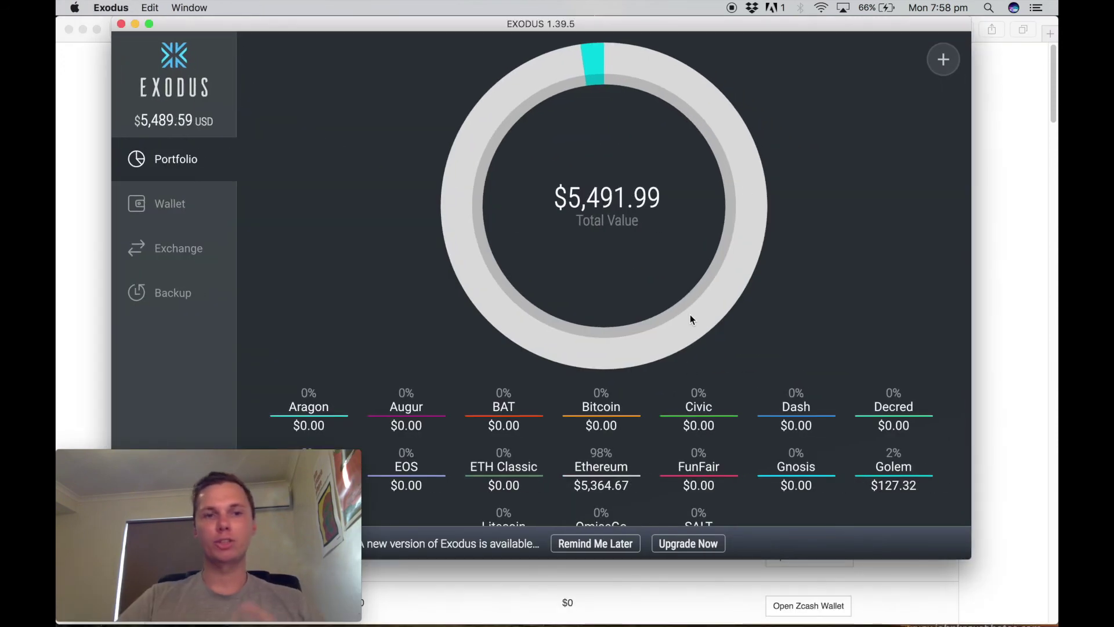
left_click(976, 275)
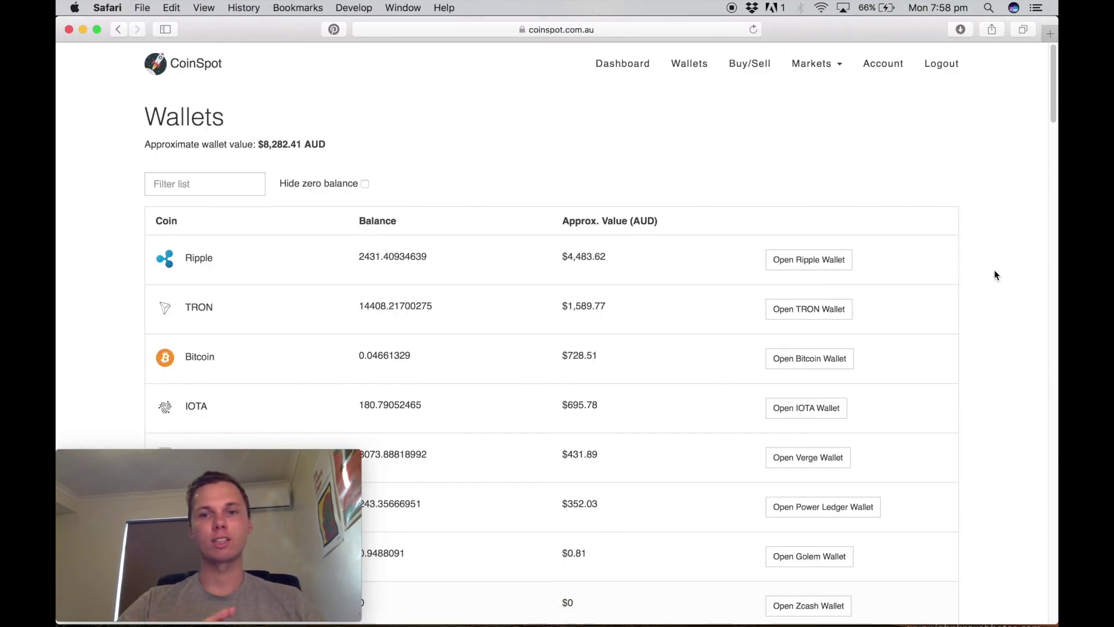
scroll(995, 275, "down", 6)
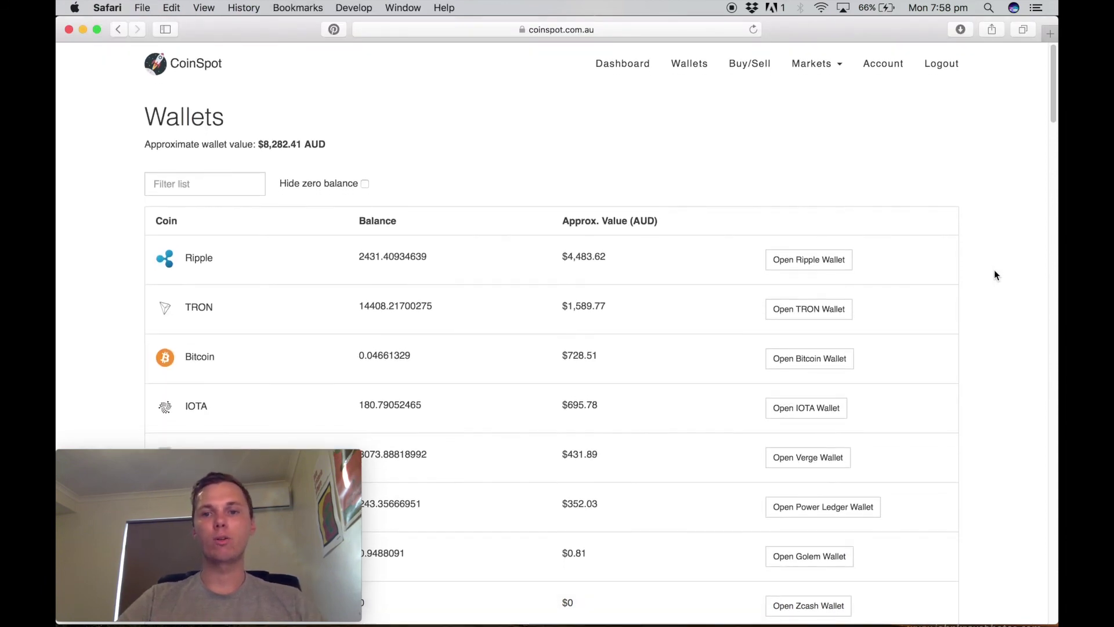
scroll(995, 274, "down", 3)
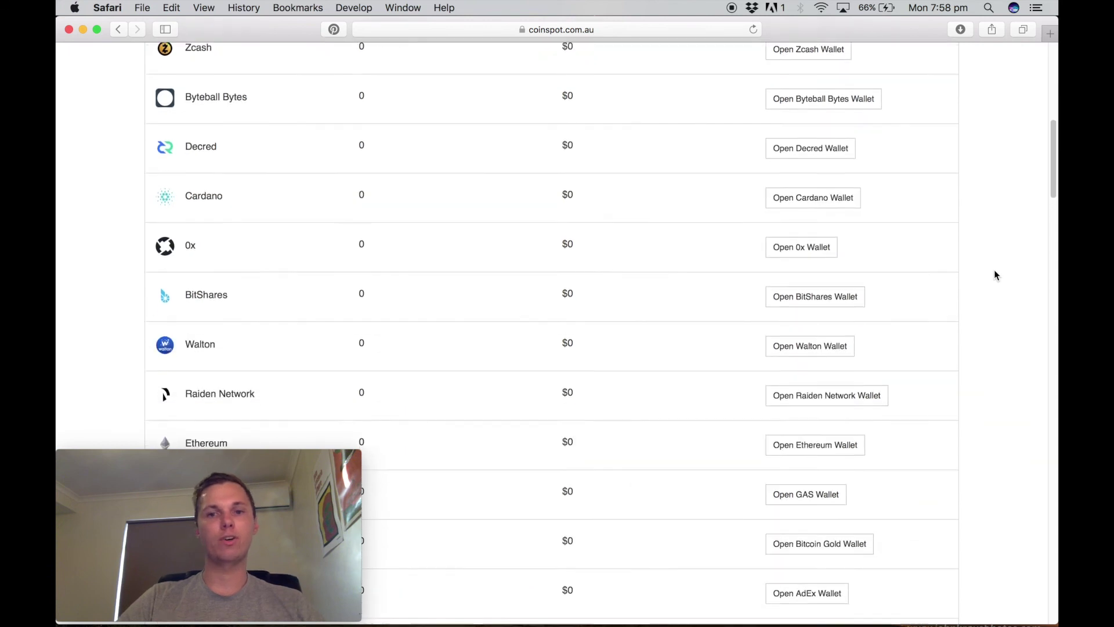
scroll(996, 274, "up", 10)
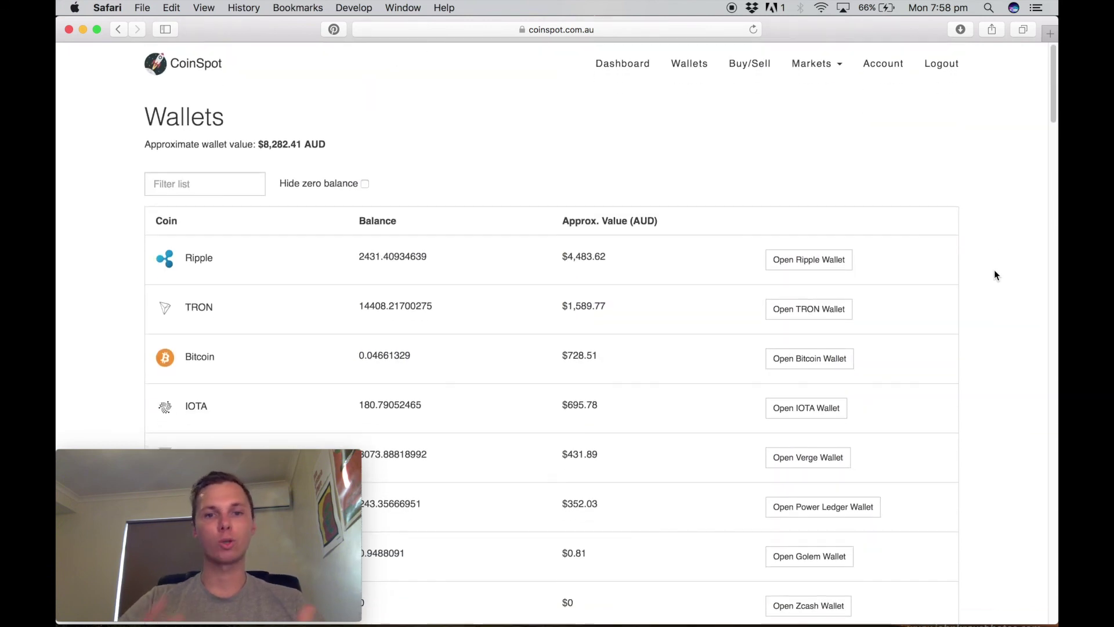